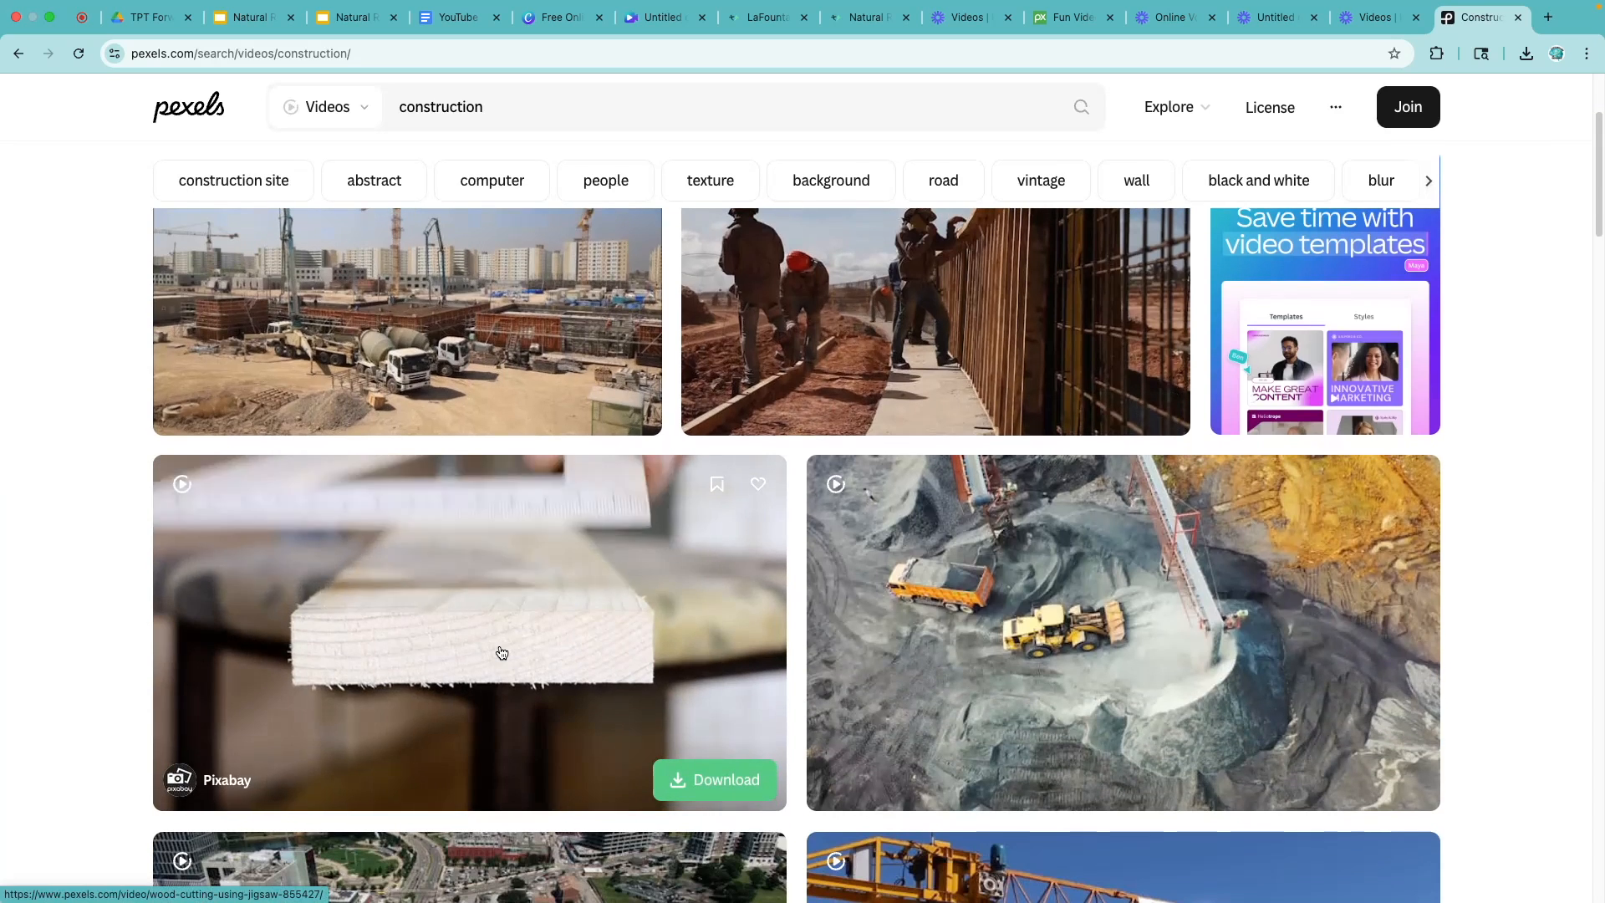
# - Download the Pixabay wood-cutting clip from the Pexels construction results and upload it to the Canva video design
pyautogui.click(745, 789)
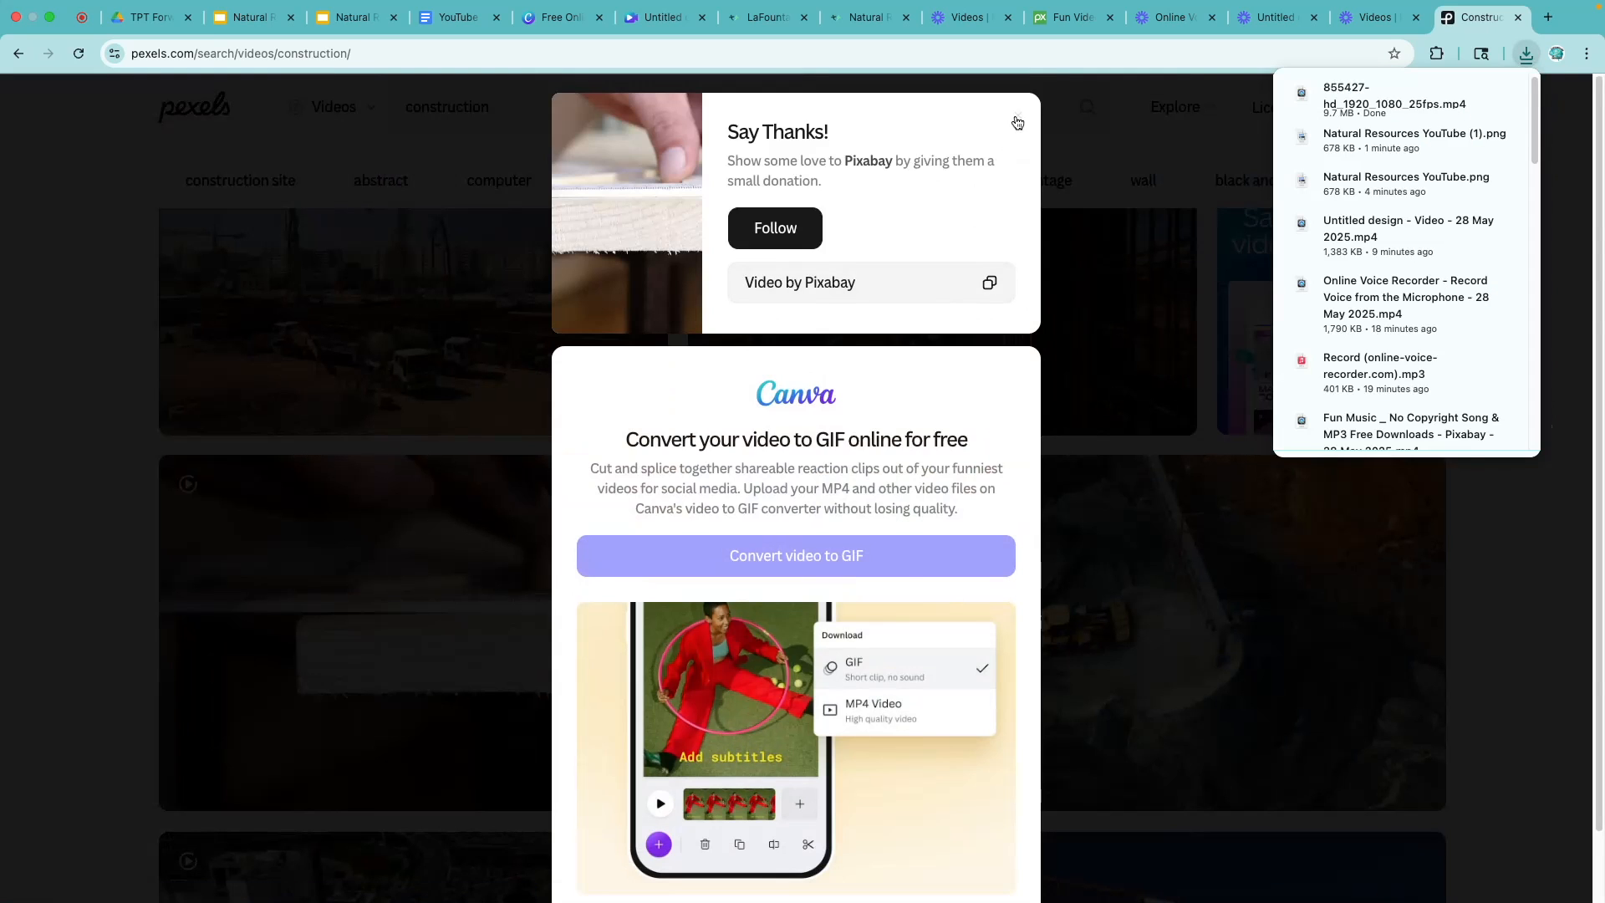
pyautogui.click(1014, 120)
pyautogui.click(660, 23)
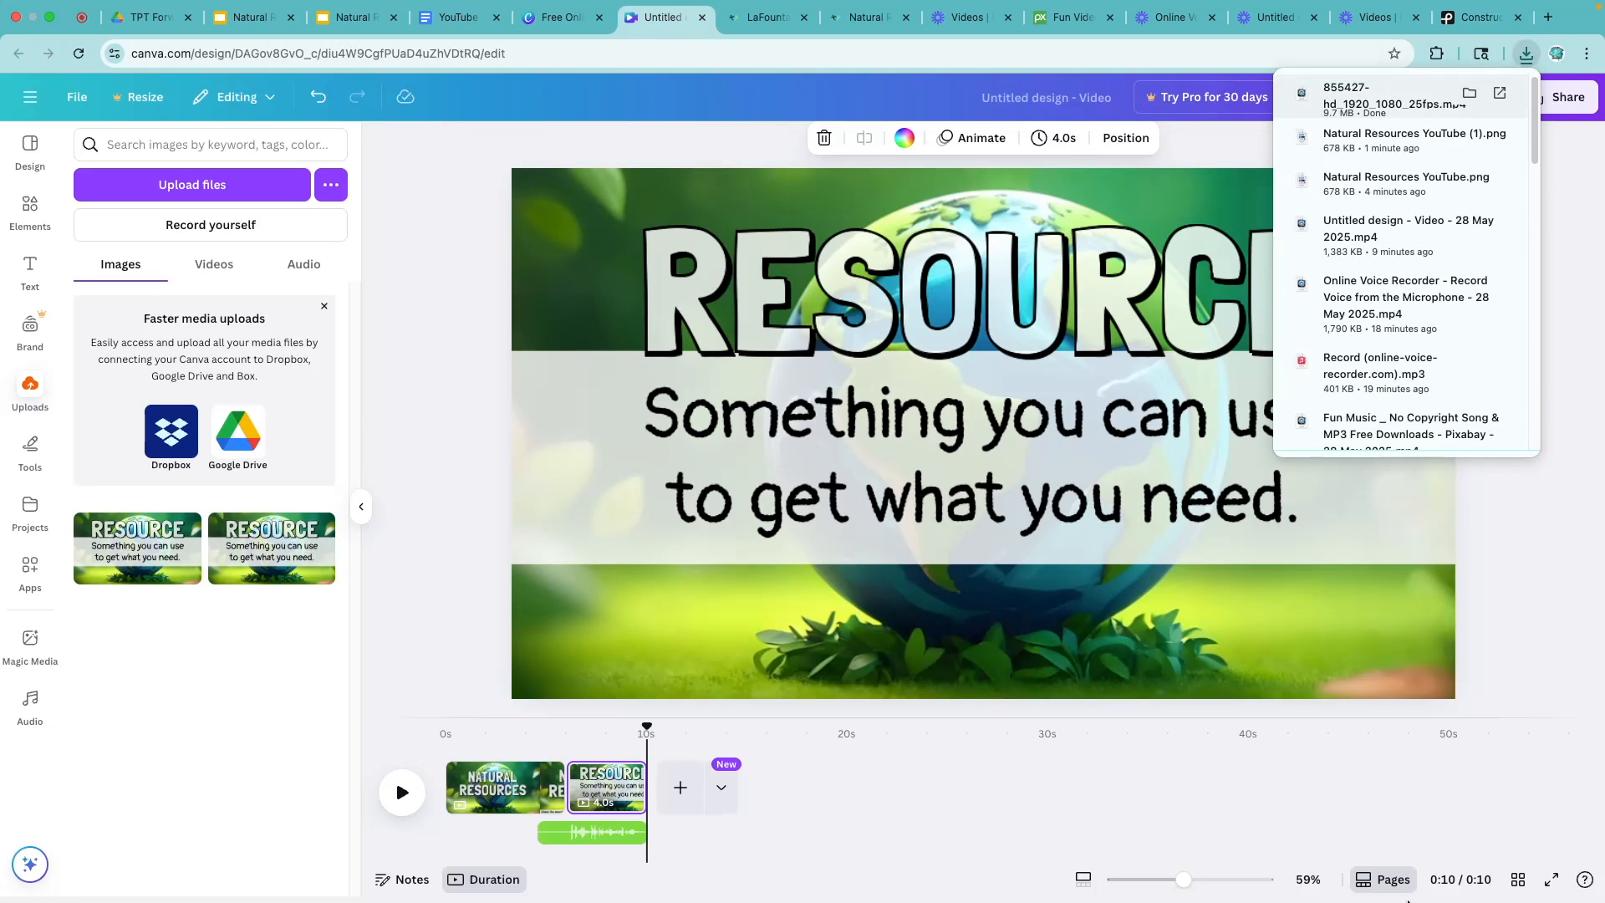
pyautogui.click(1414, 864)
pyautogui.moveTo(881, 313); pyautogui.dragTo(258, 391)
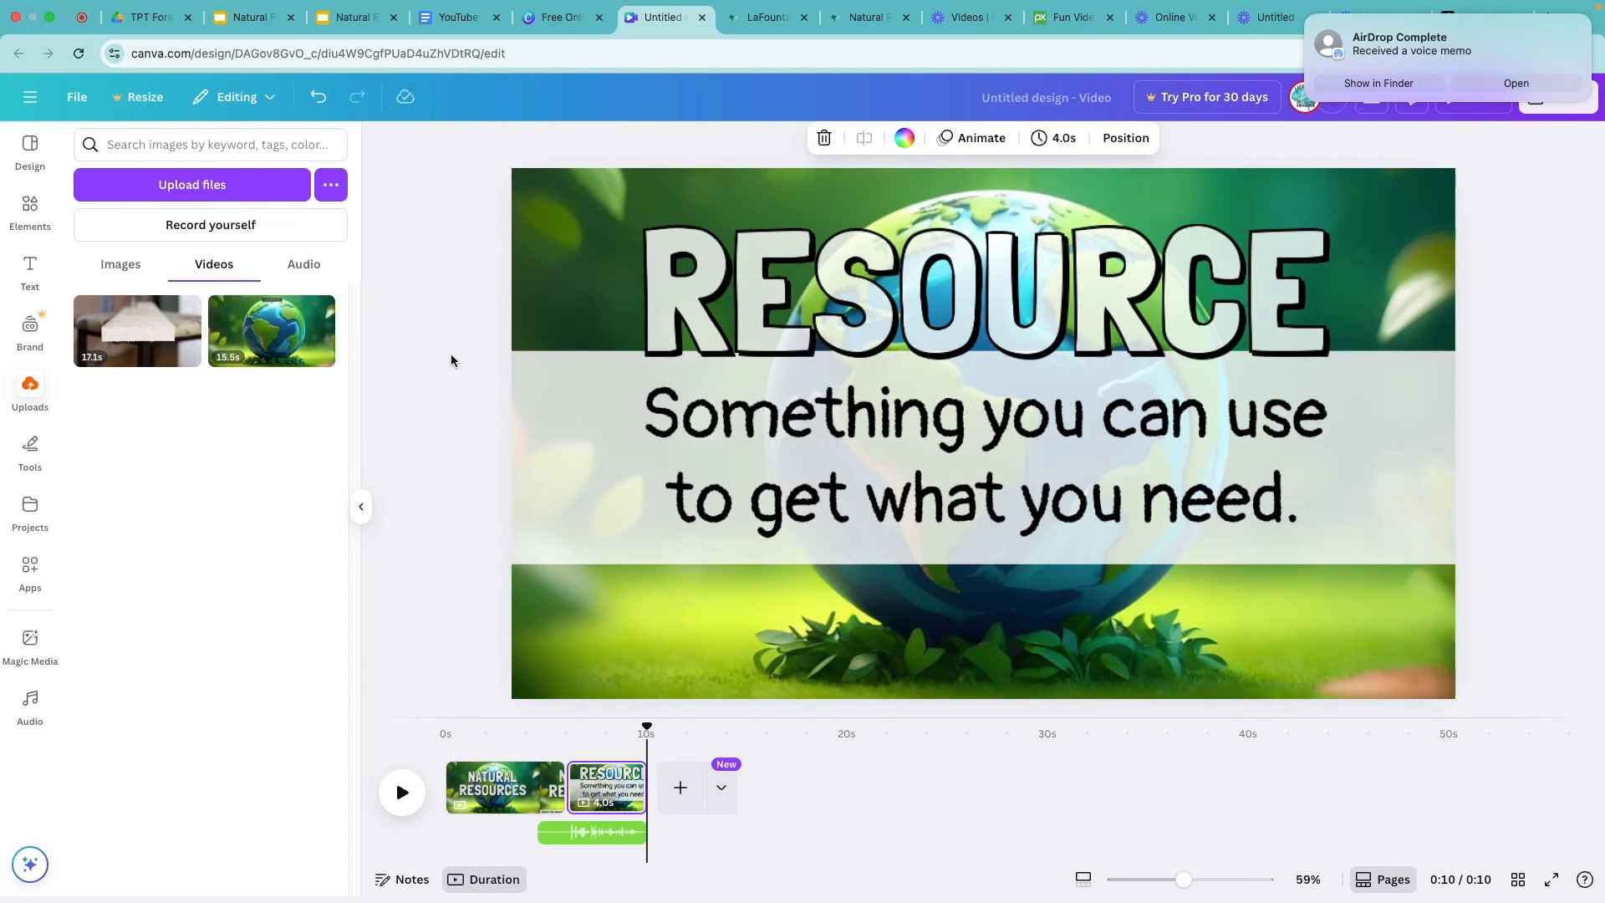
# - Add the wood clip to the timeline after the Resource page and trim it to 4.0 s
pyautogui.moveTo(138, 330); pyautogui.dragTo(687, 786)
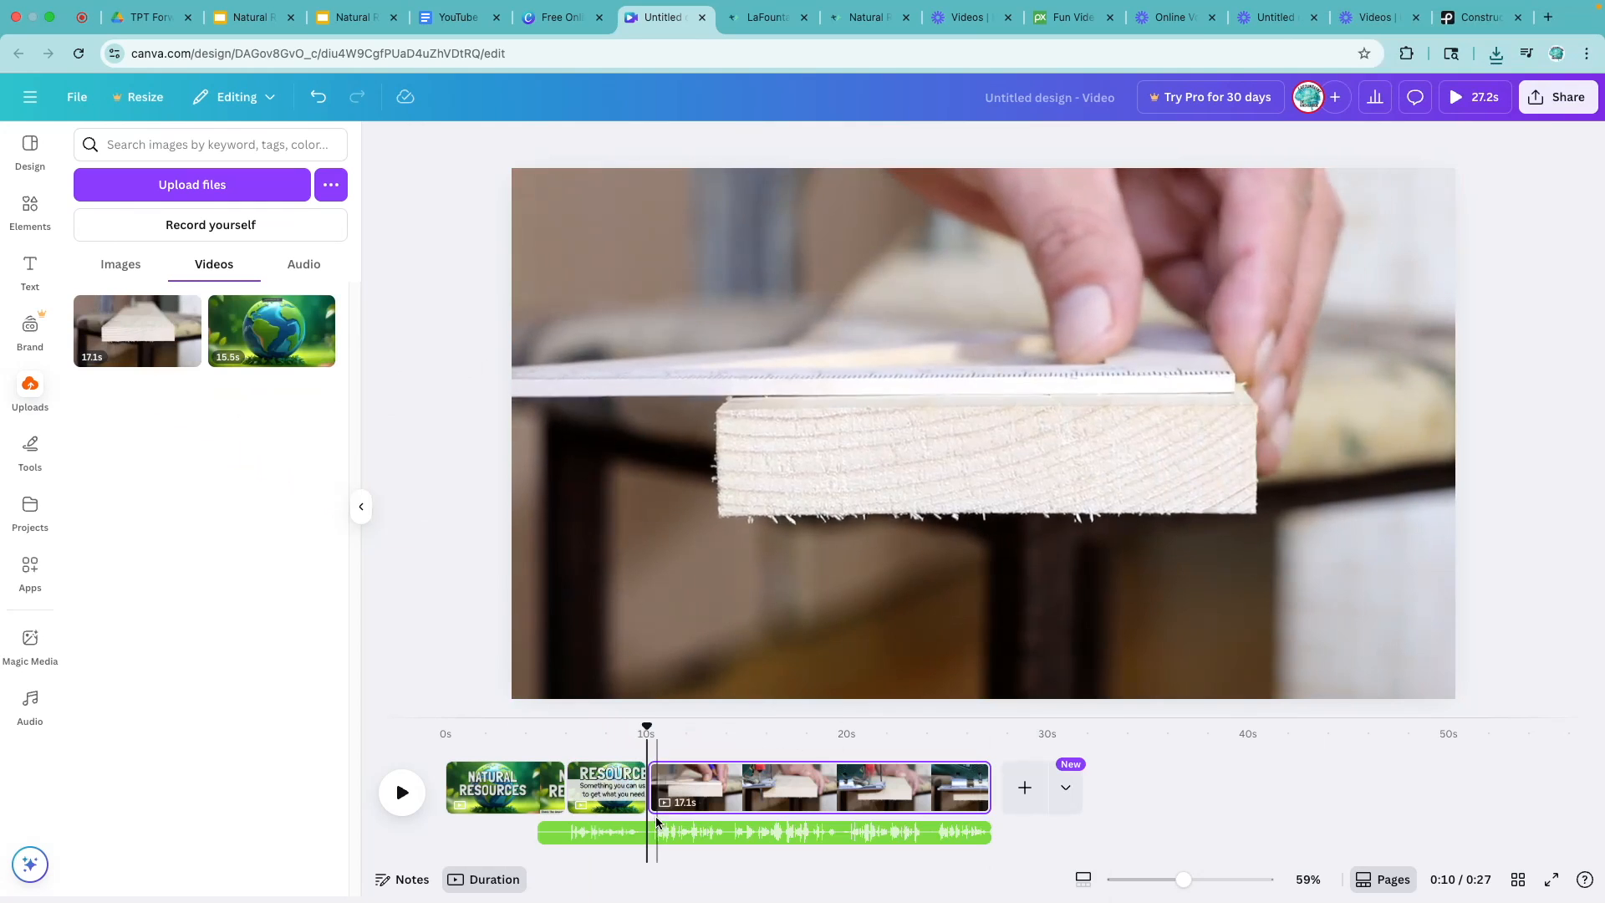
pyautogui.click(613, 790)
pyautogui.click(403, 792)
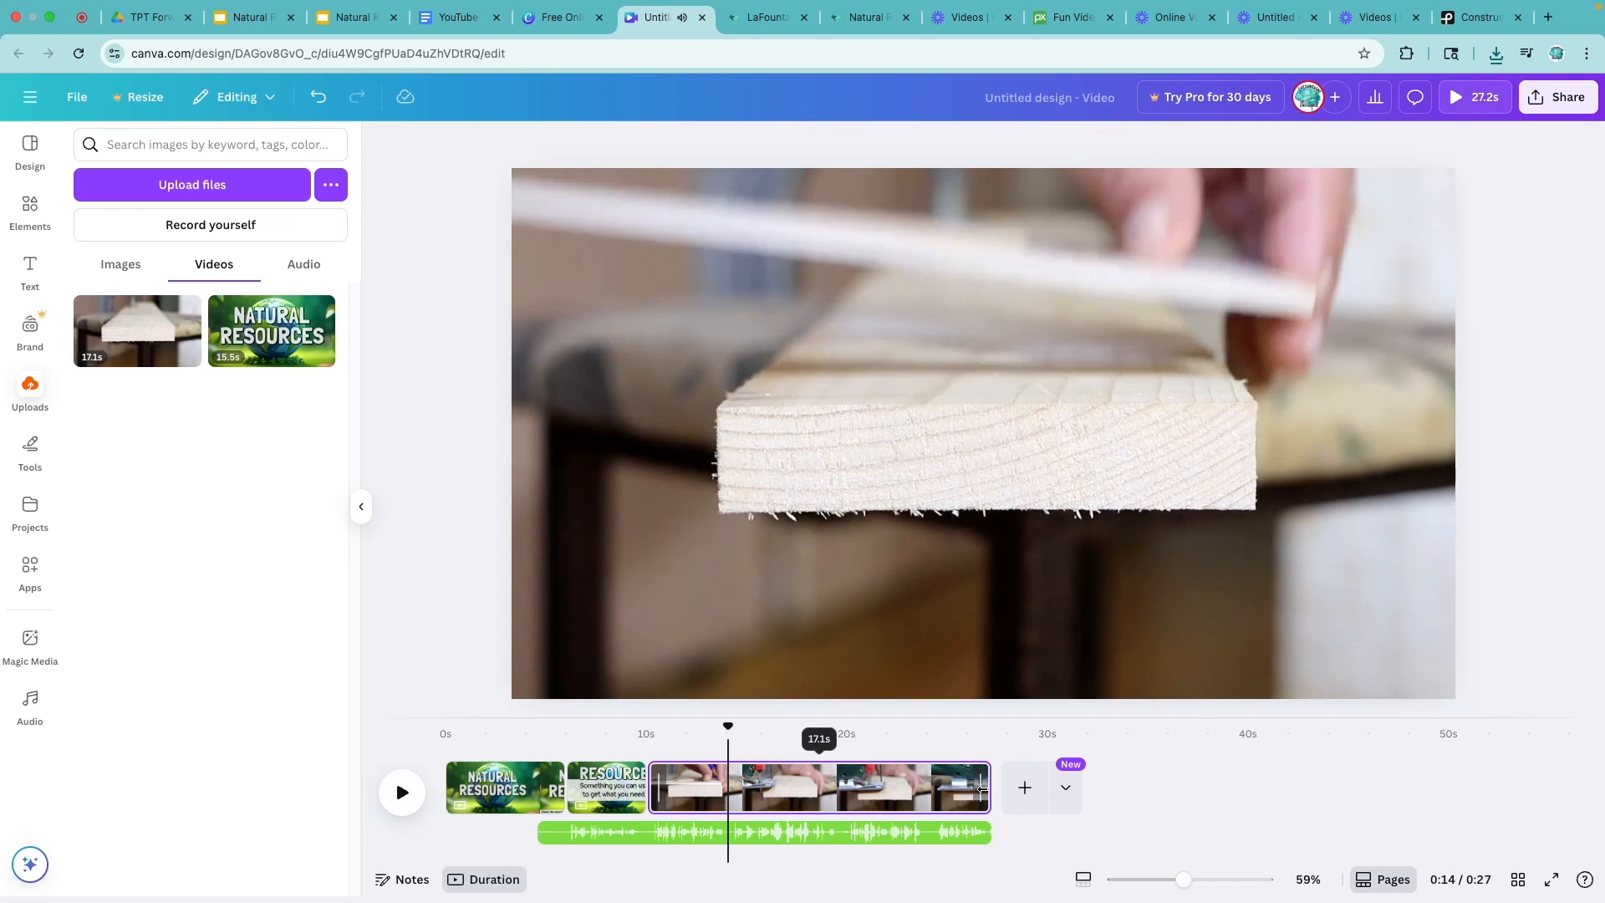
pyautogui.moveTo(982, 789); pyautogui.dragTo(728, 800)
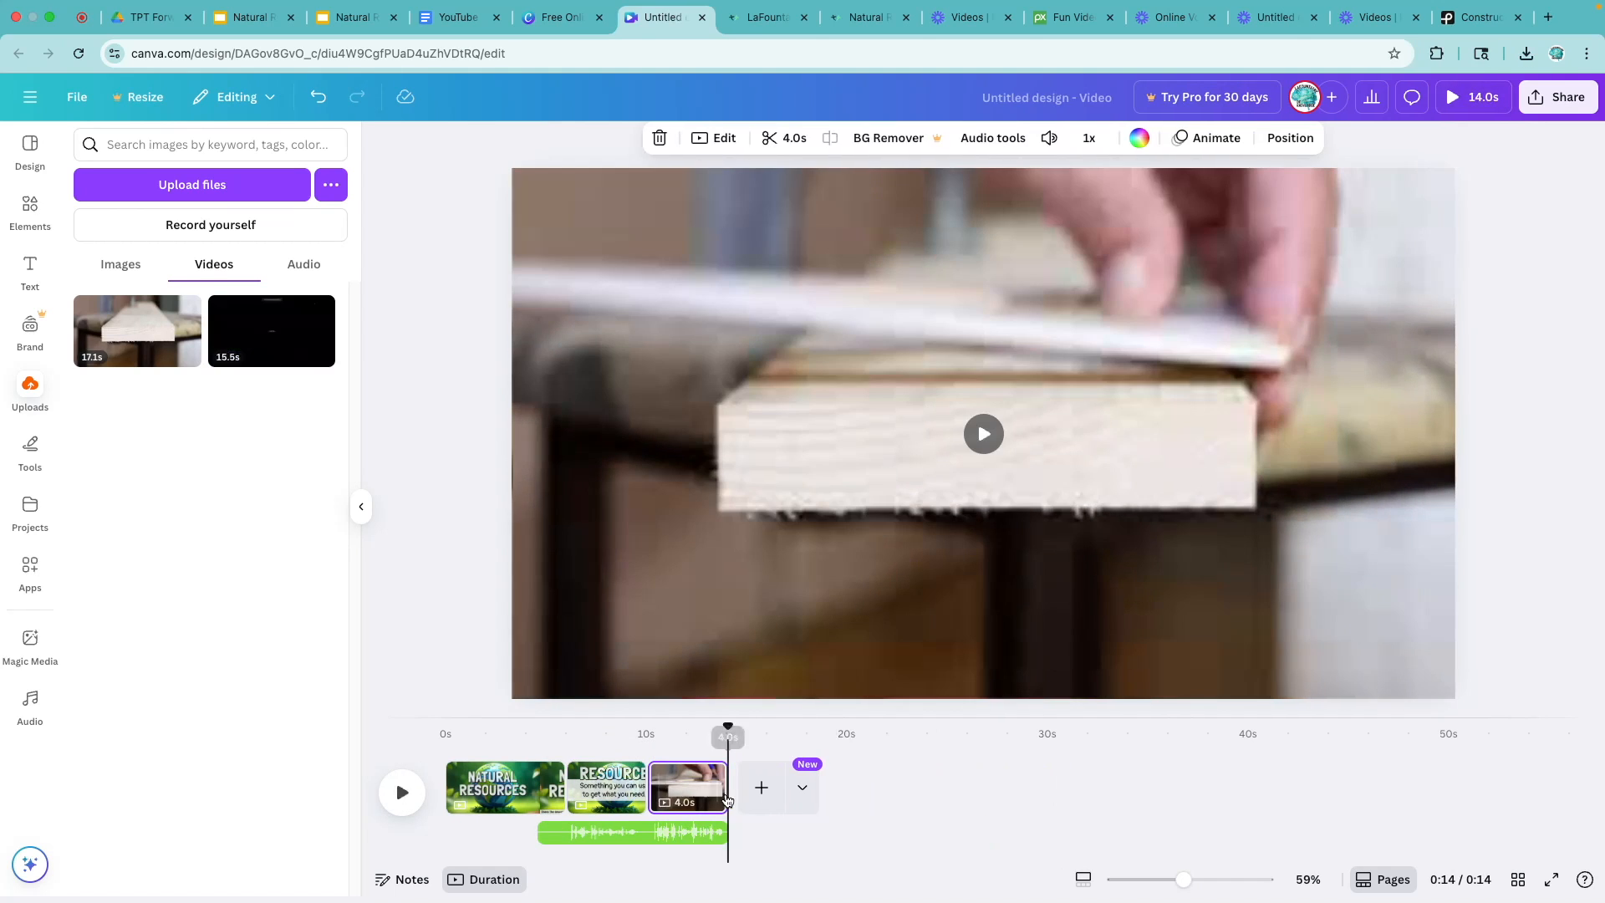
# - Check the resource examples in the Google Slides reading passage and search Pexels videos for "farming"
pyautogui.click(250, 18)
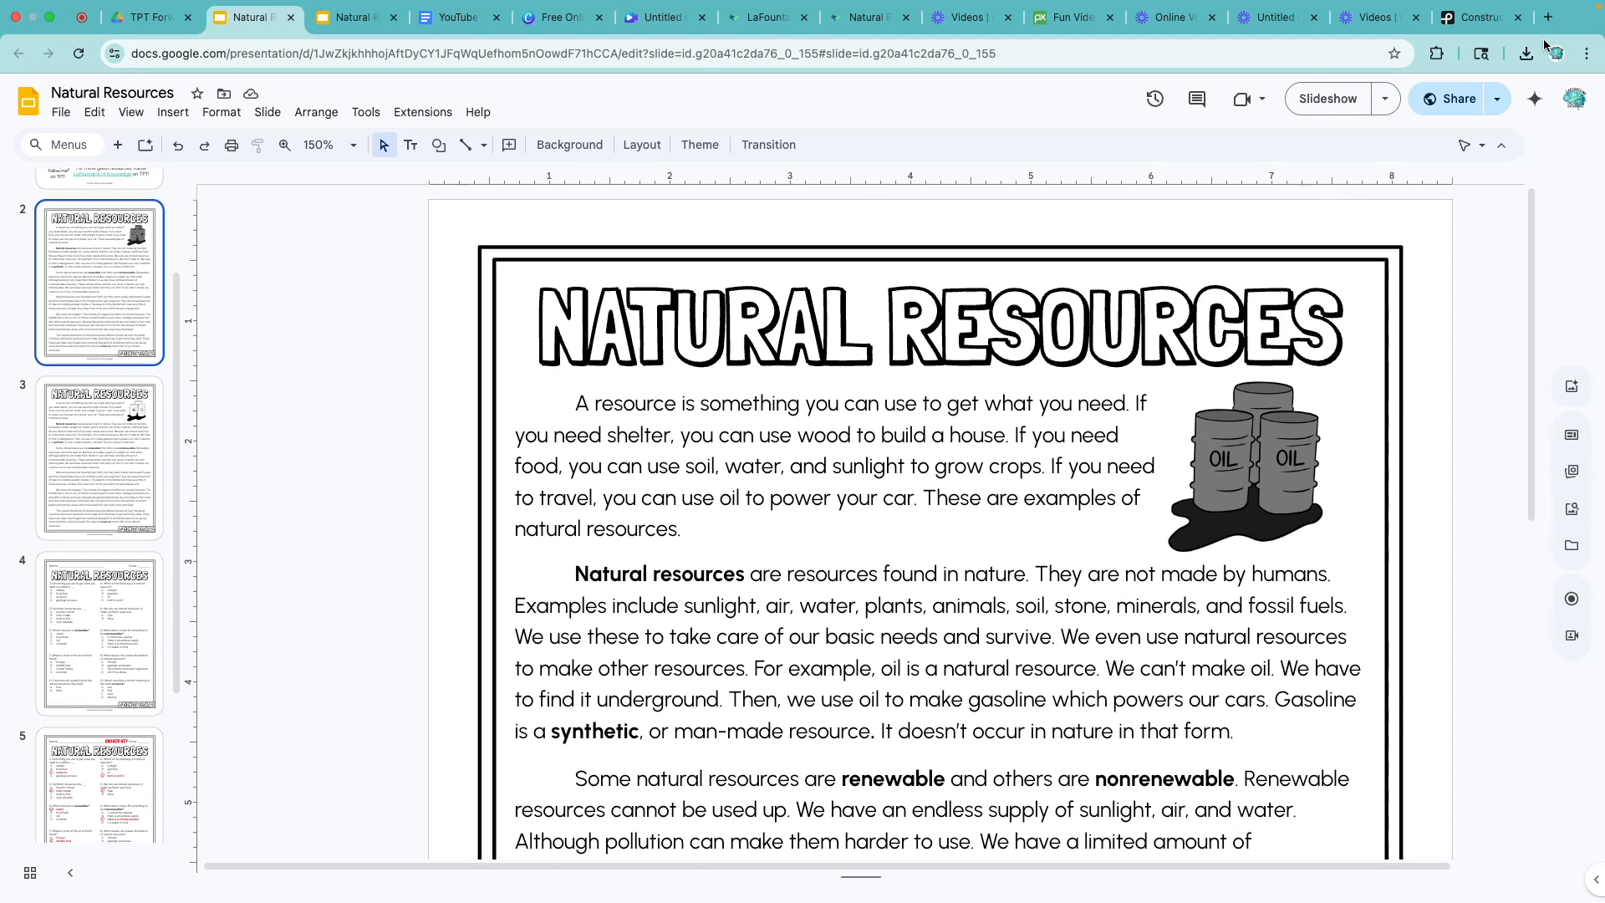
pyautogui.click(1465, 18)
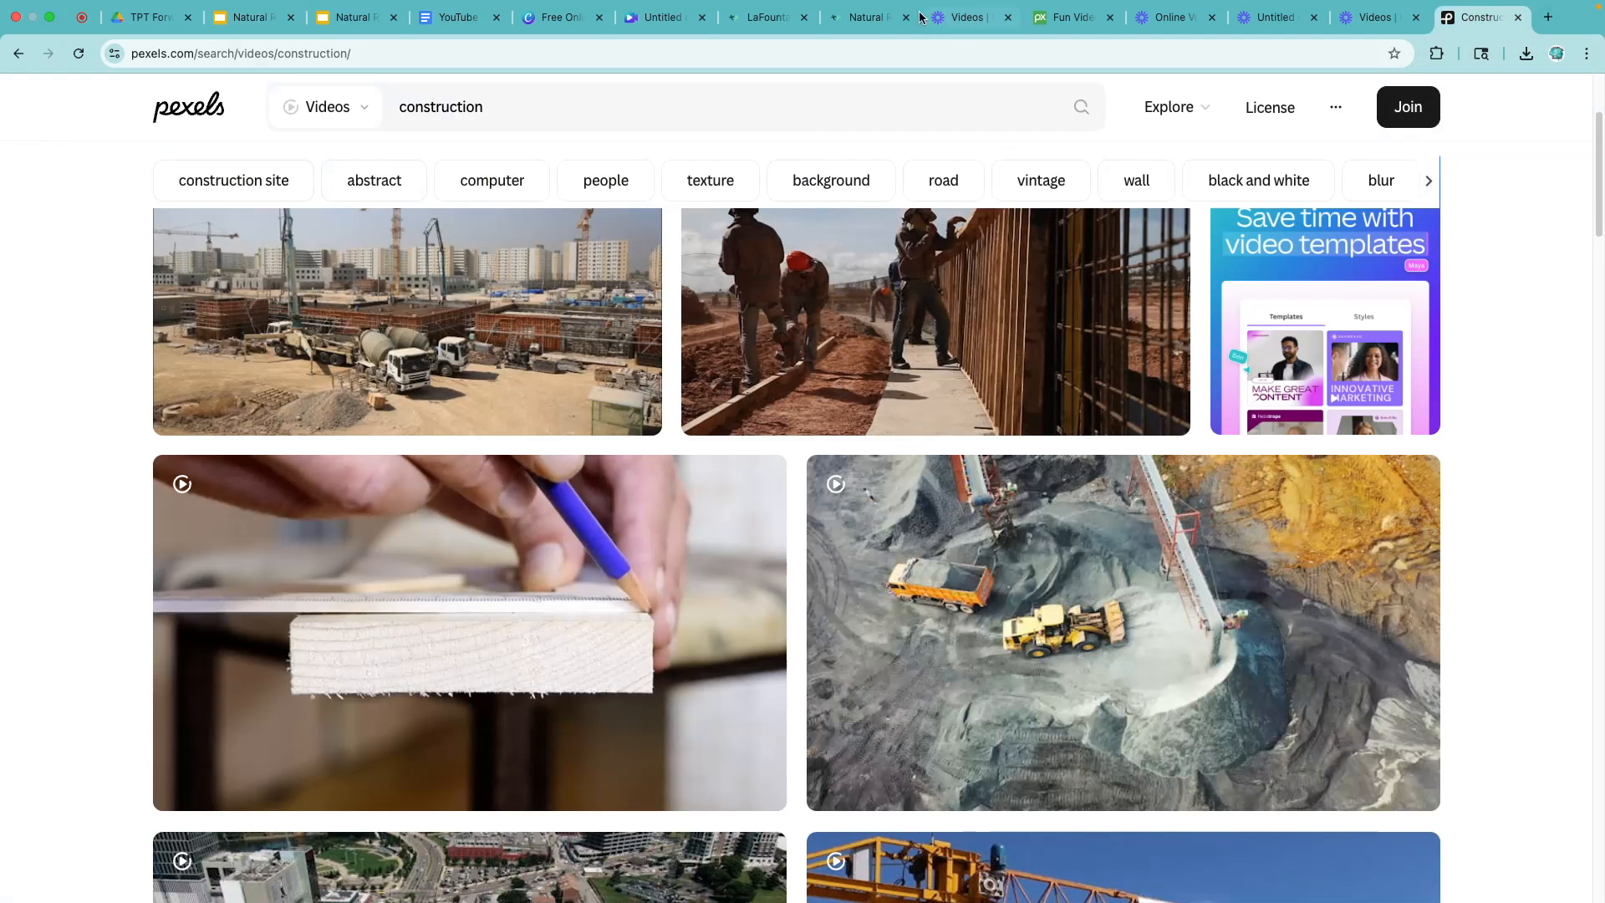
pyautogui.click(738, 114)
pyautogui.write('far')
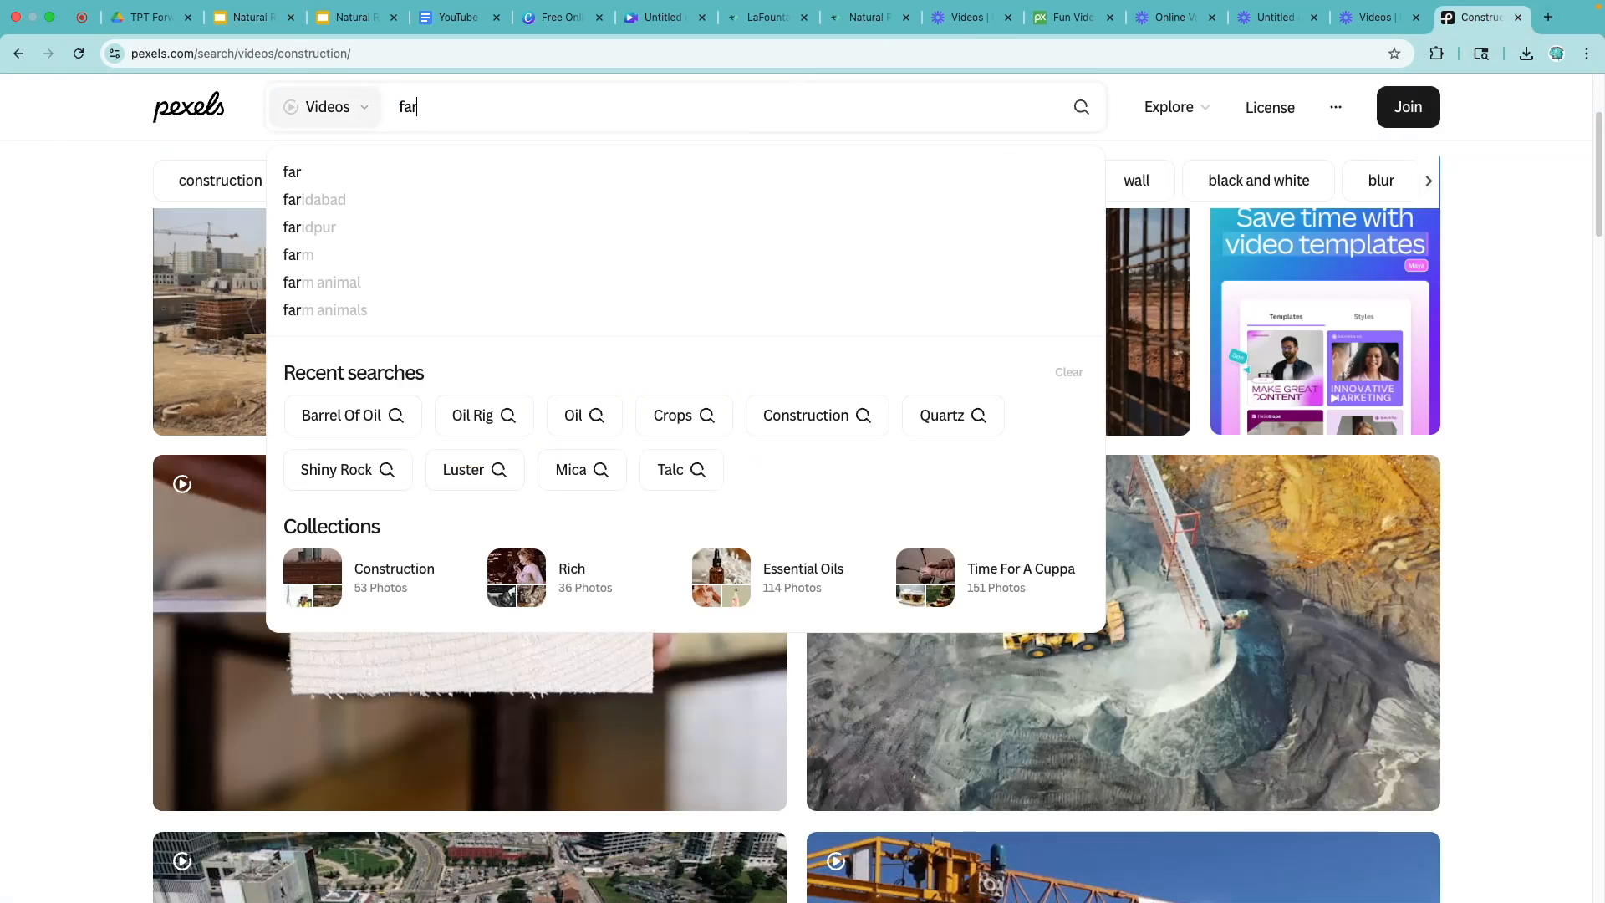
pyautogui.write('ming')
pyautogui.press('Return')
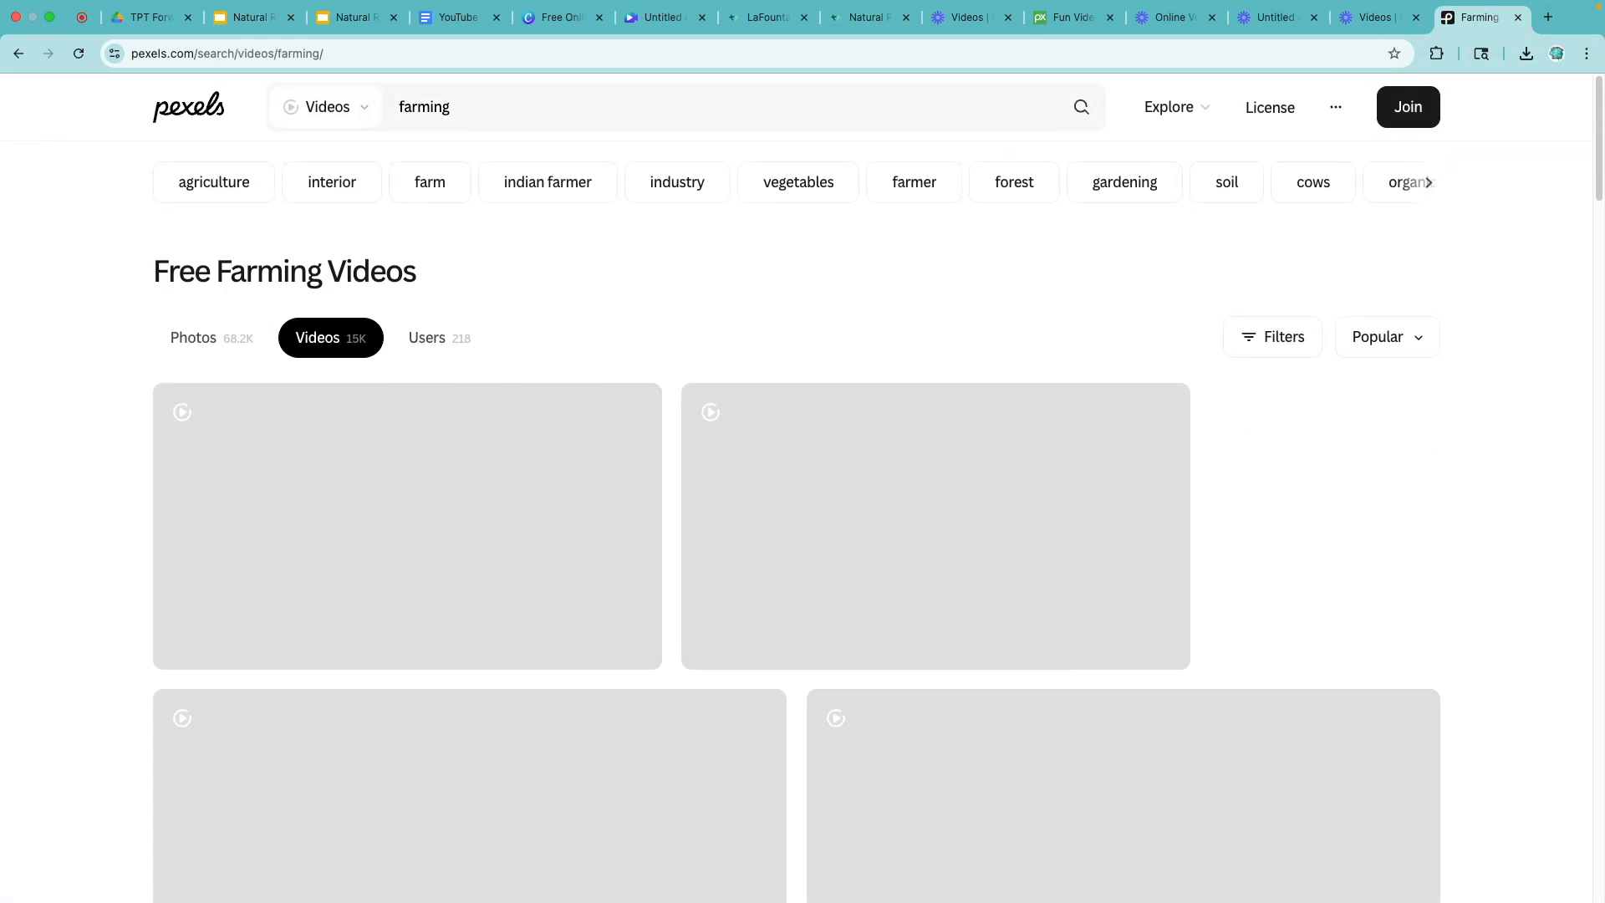
# - Download the clip of a tractor cutting grass in a field and upload it to the Canva design
pyautogui.scroll(-1, 711, 445)
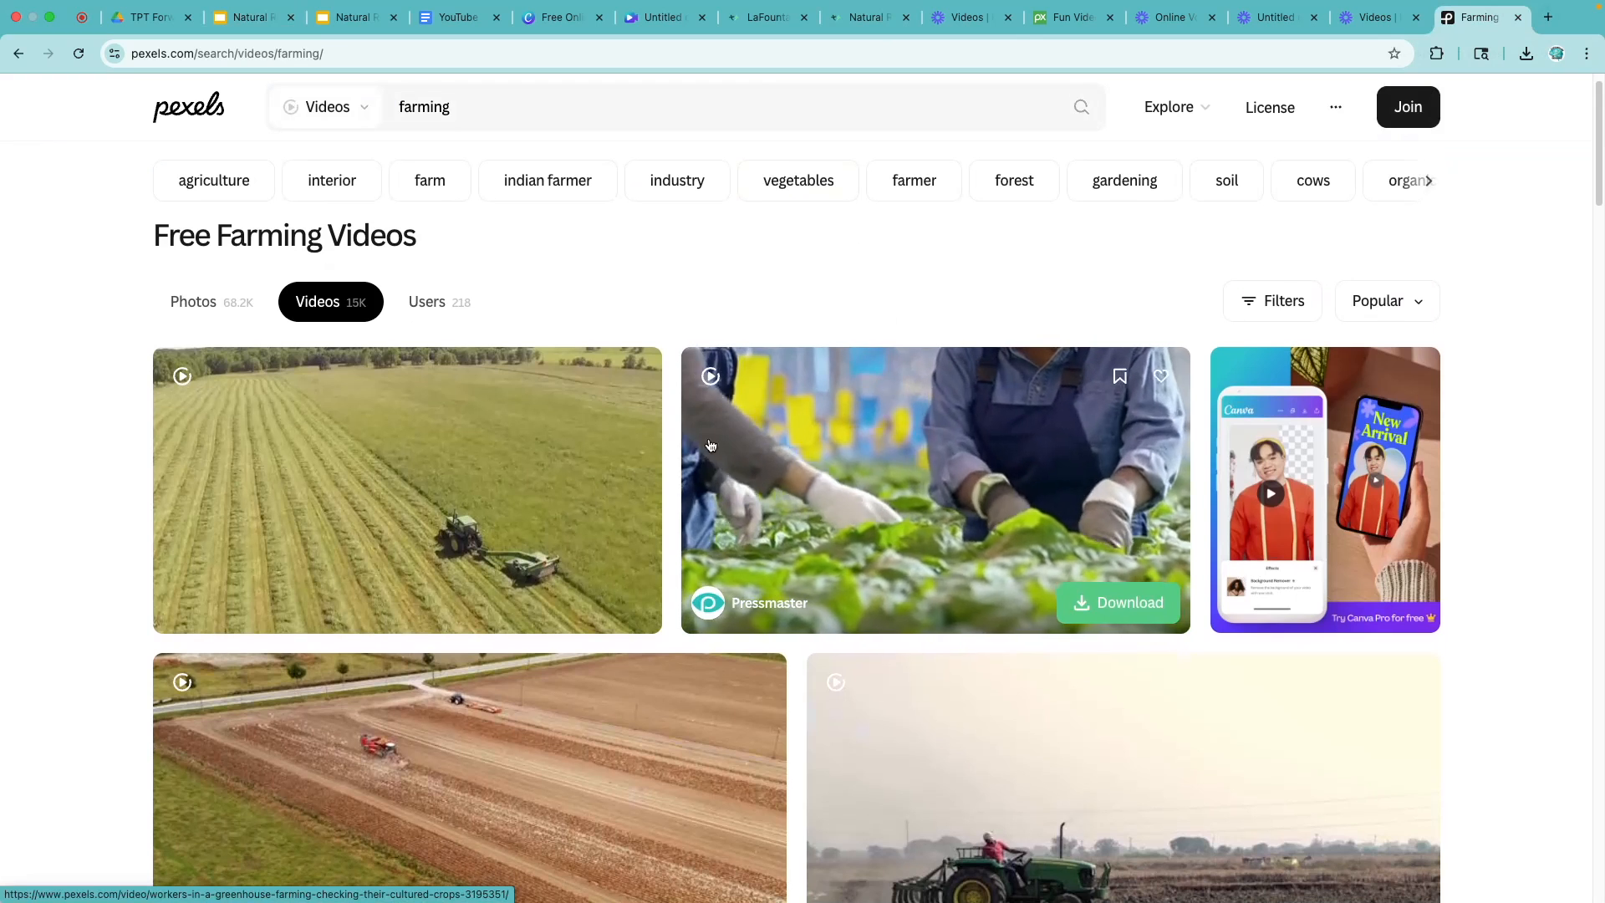
pyautogui.scroll(-4, 999, 505)
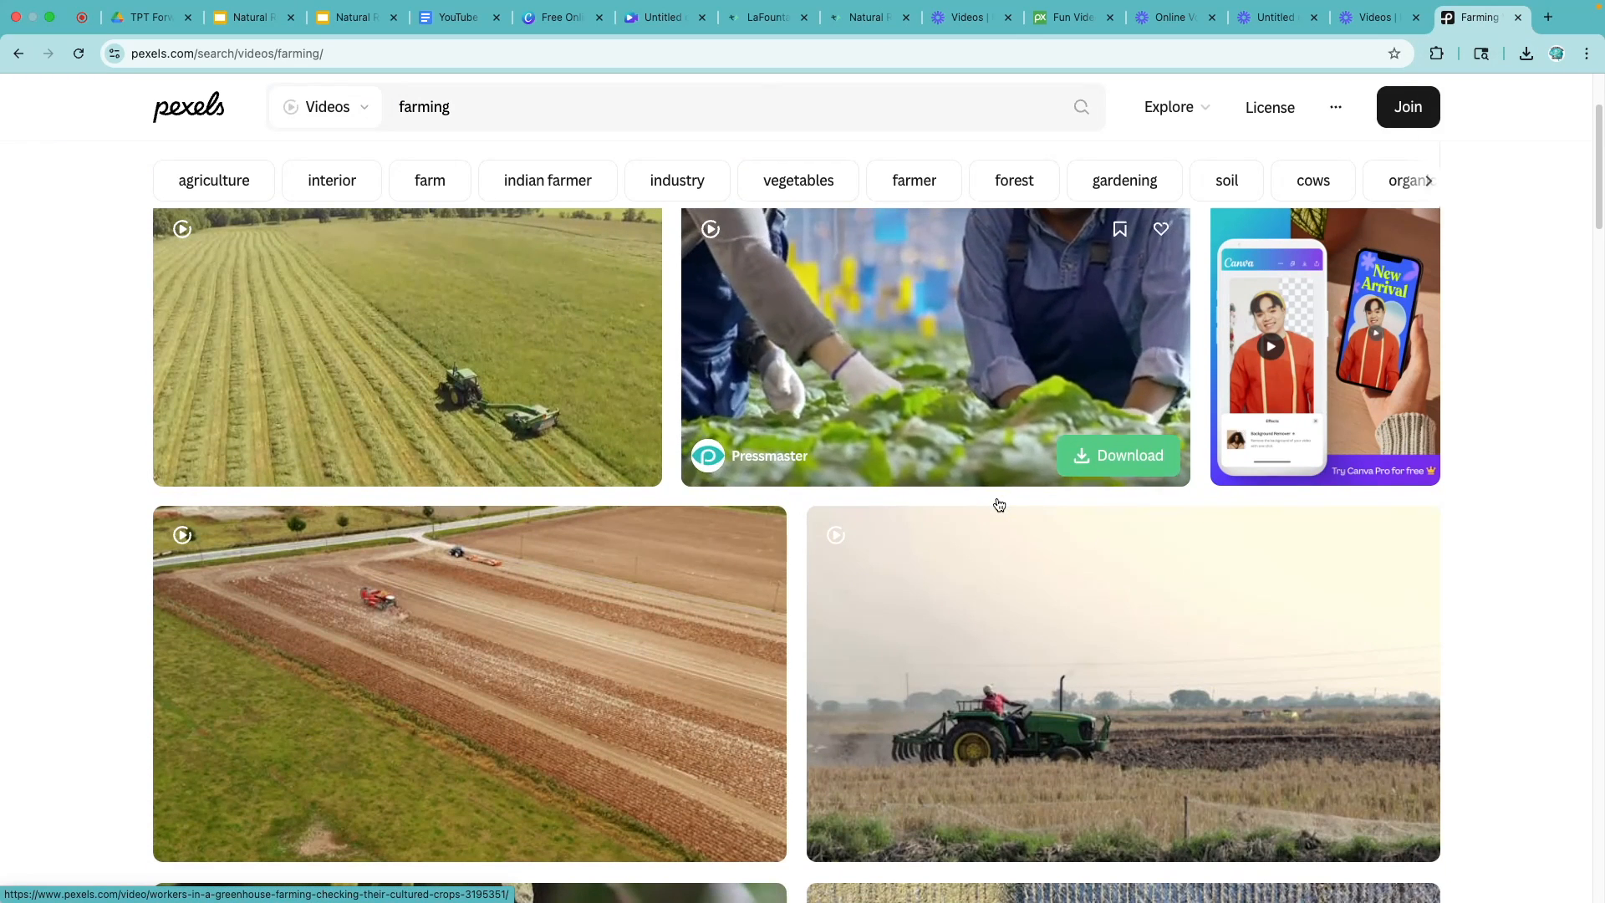
pyautogui.moveTo(551, 373)
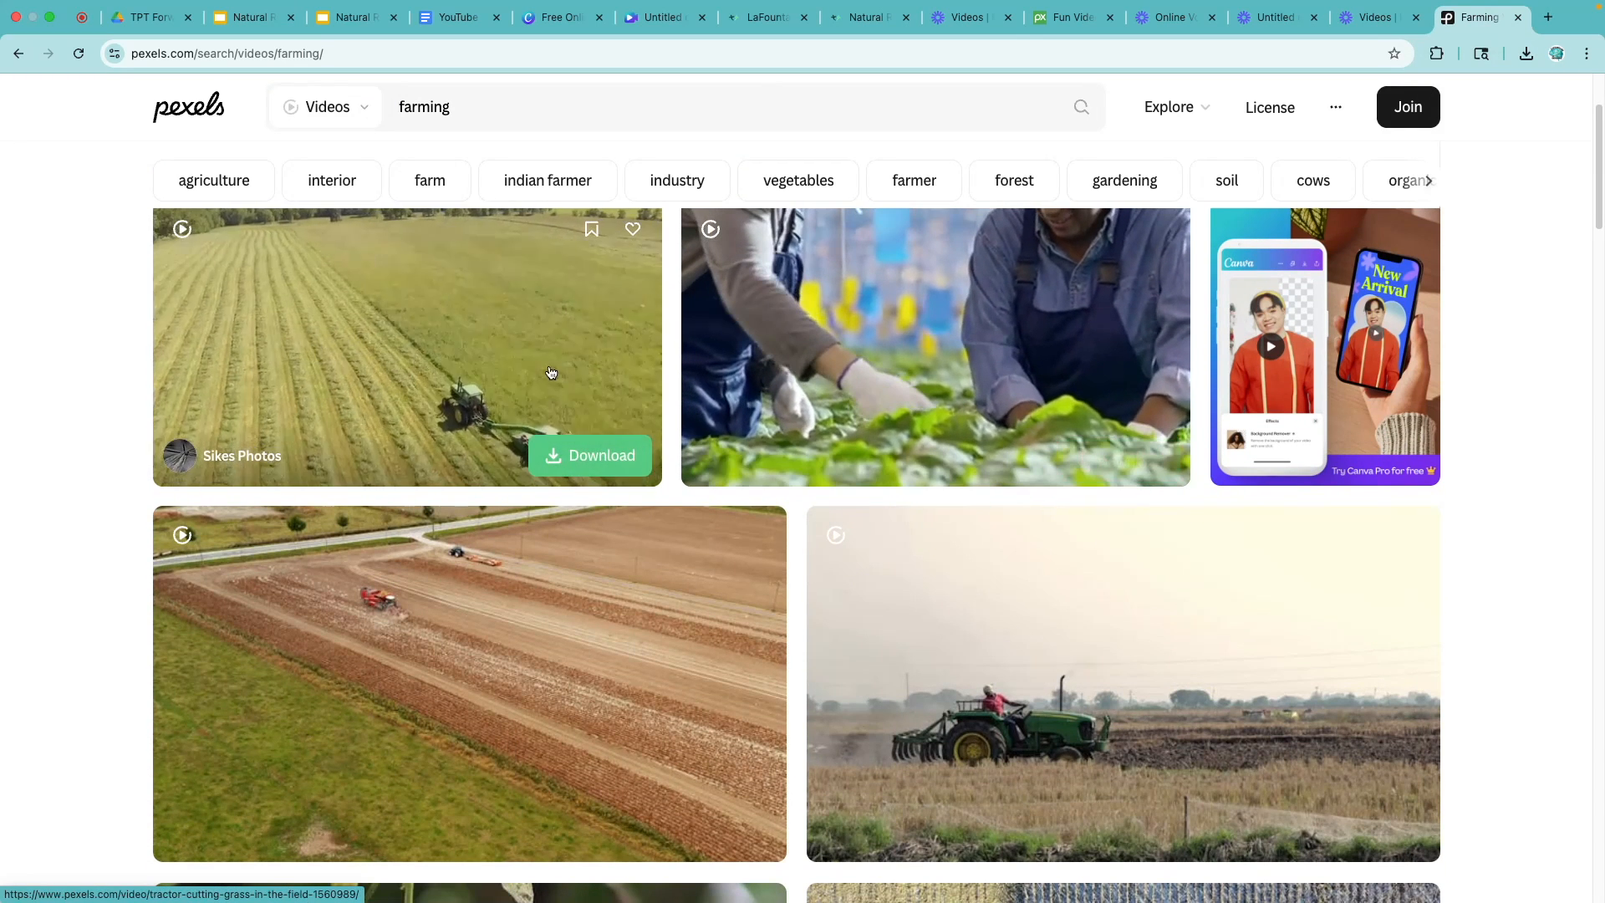
pyautogui.click(590, 456)
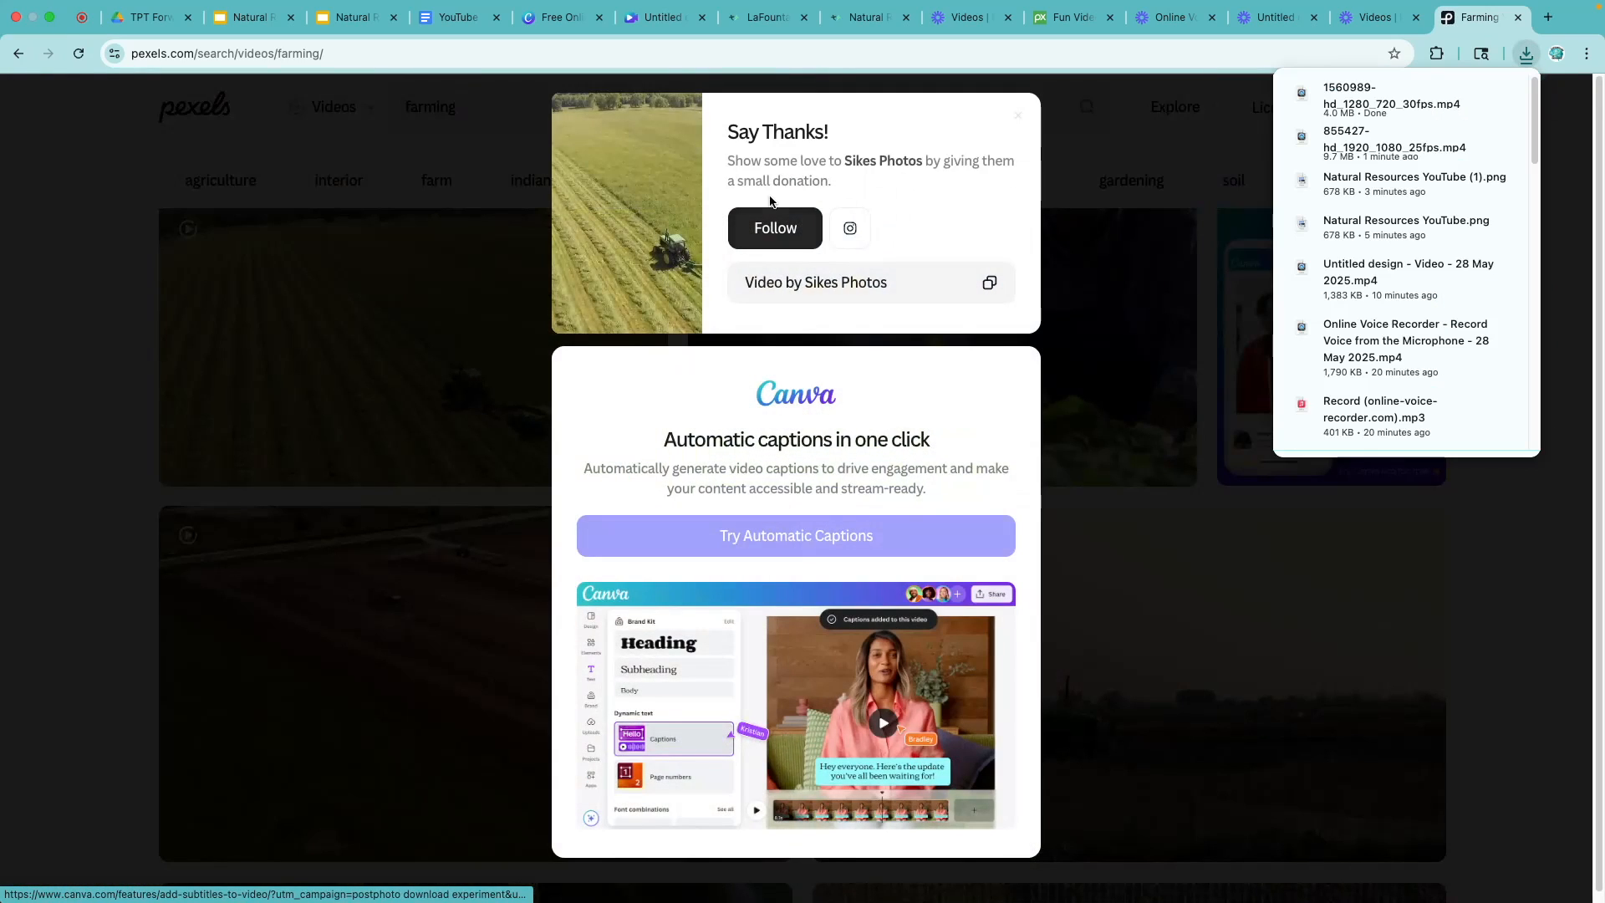
pyautogui.click(665, 38)
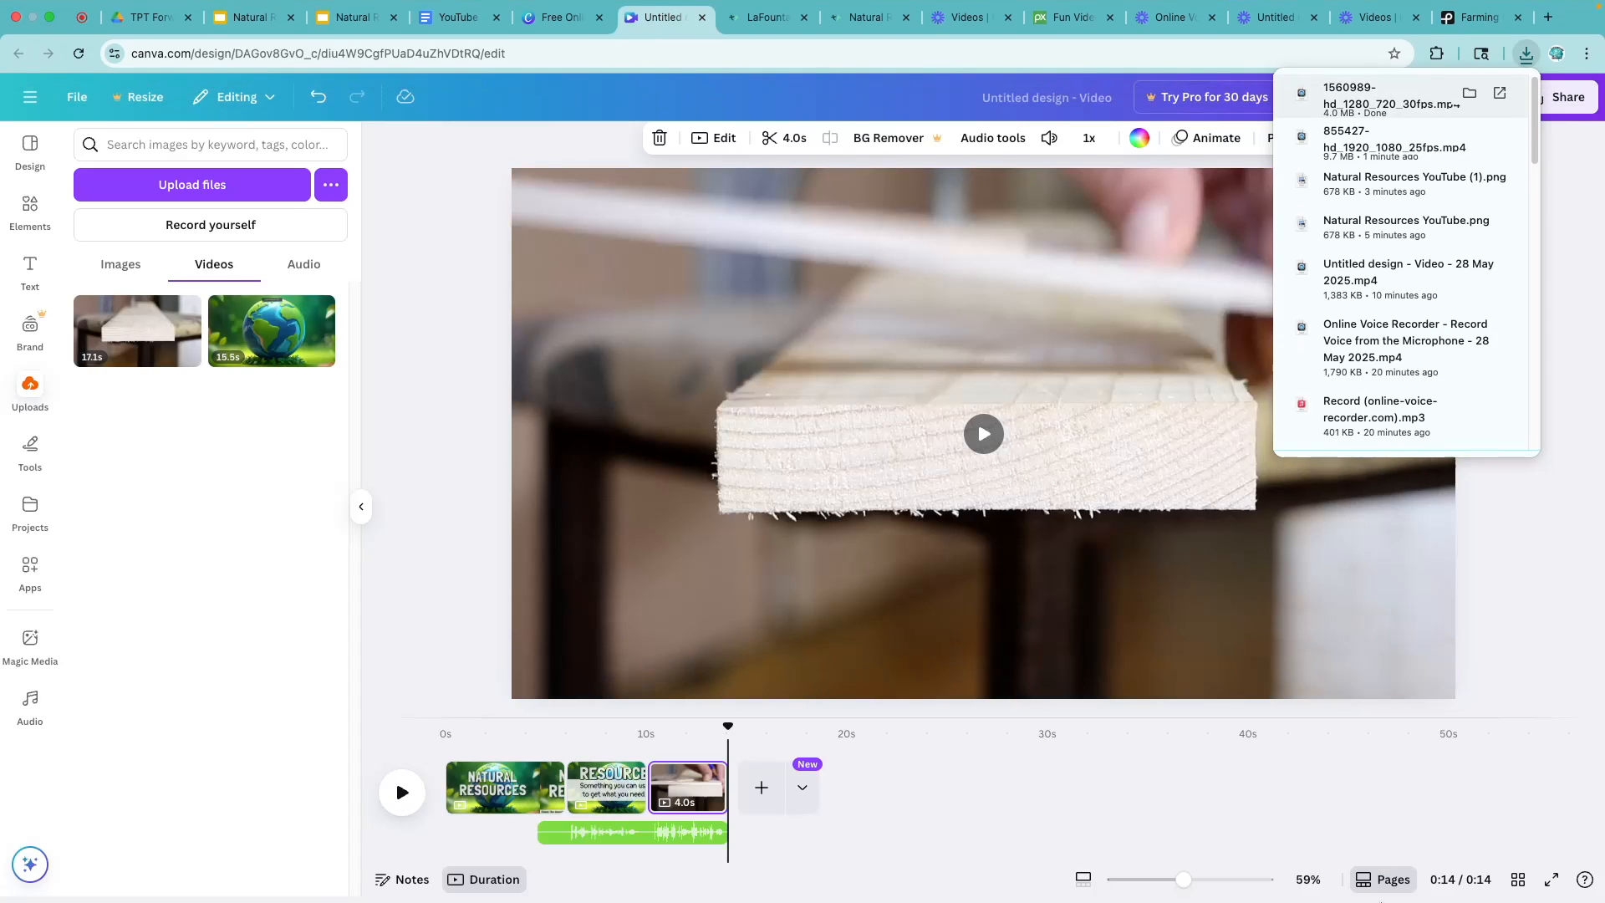
pyautogui.click(1414, 863)
pyautogui.moveTo(881, 332); pyautogui.dragTo(228, 424)
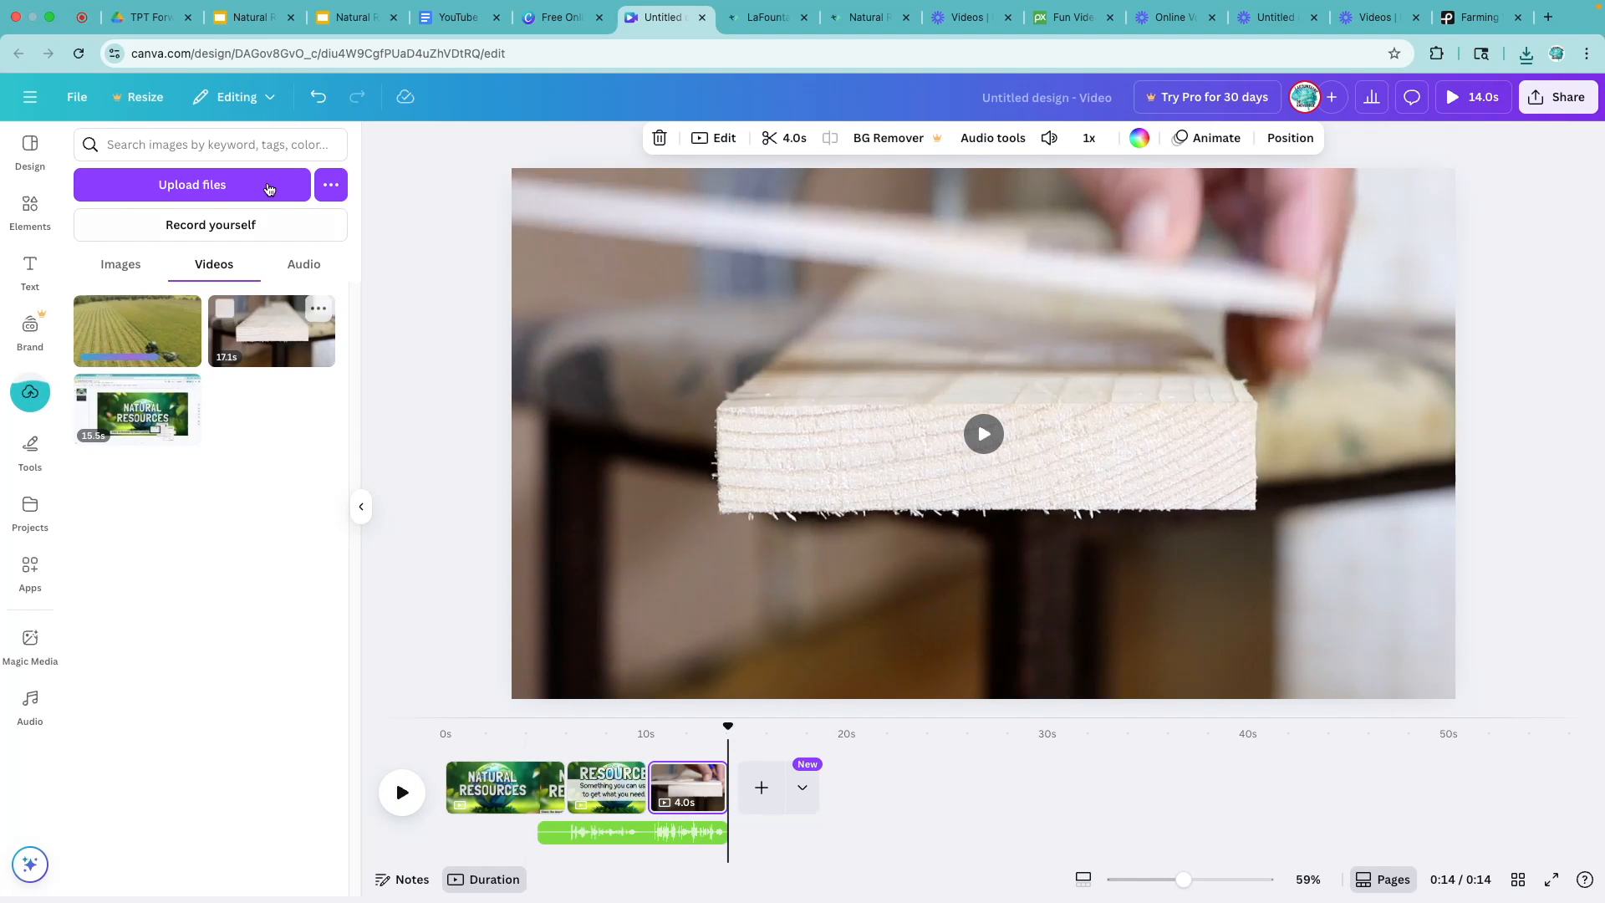
# - Place the tractor clip after the wood clip on the Canva timeline and trim its end to about 0:19
pyautogui.click(247, 20)
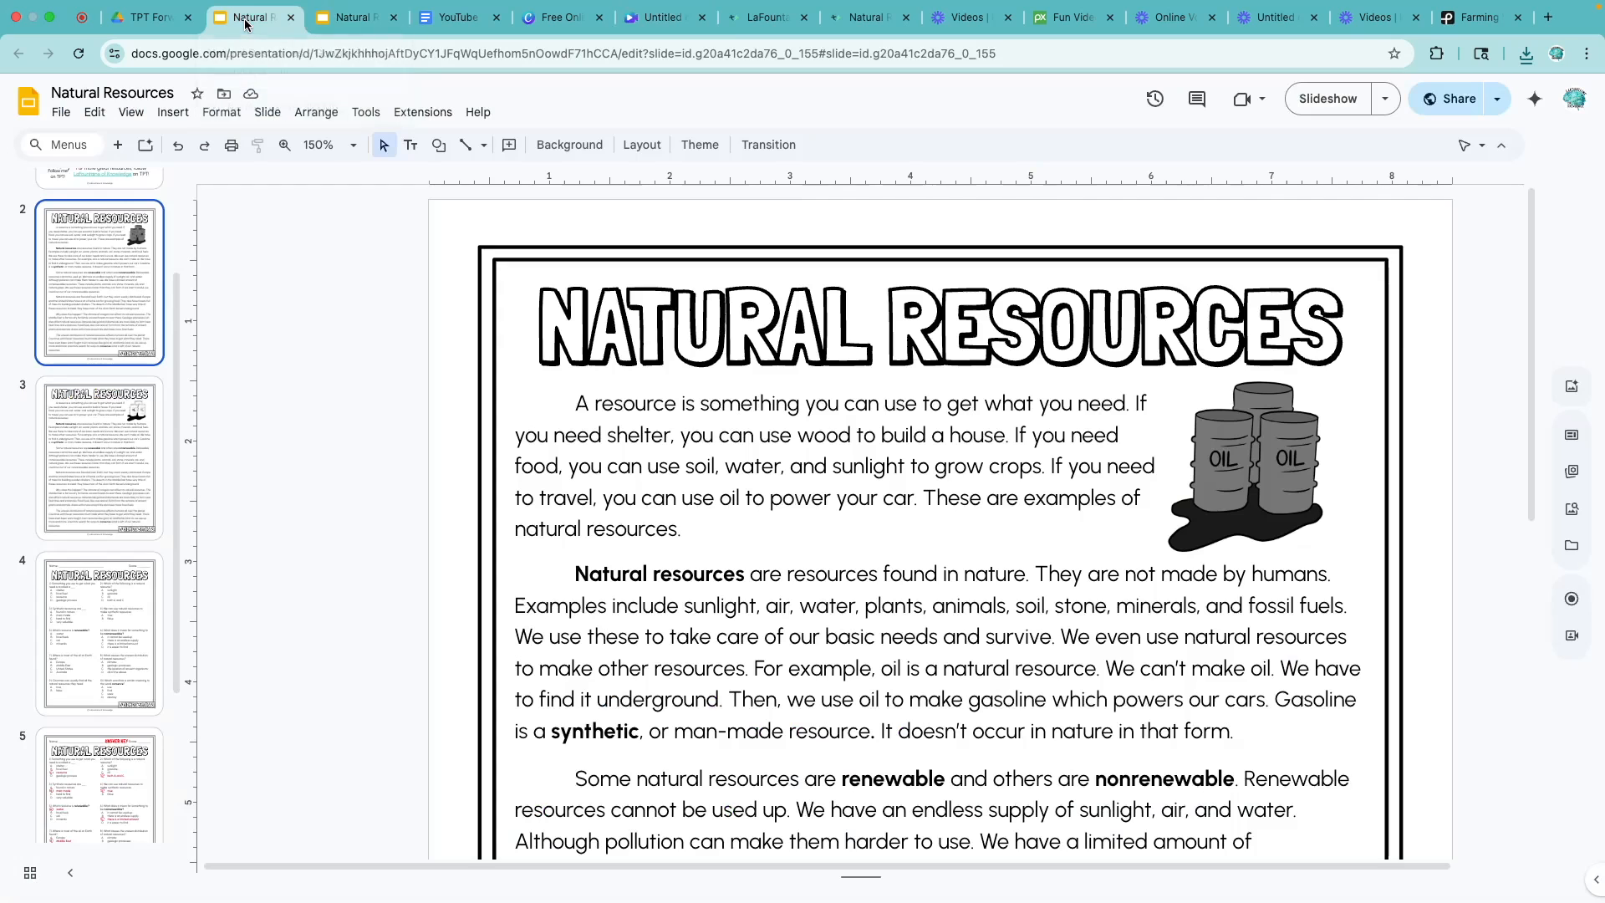
pyautogui.click(319, 25)
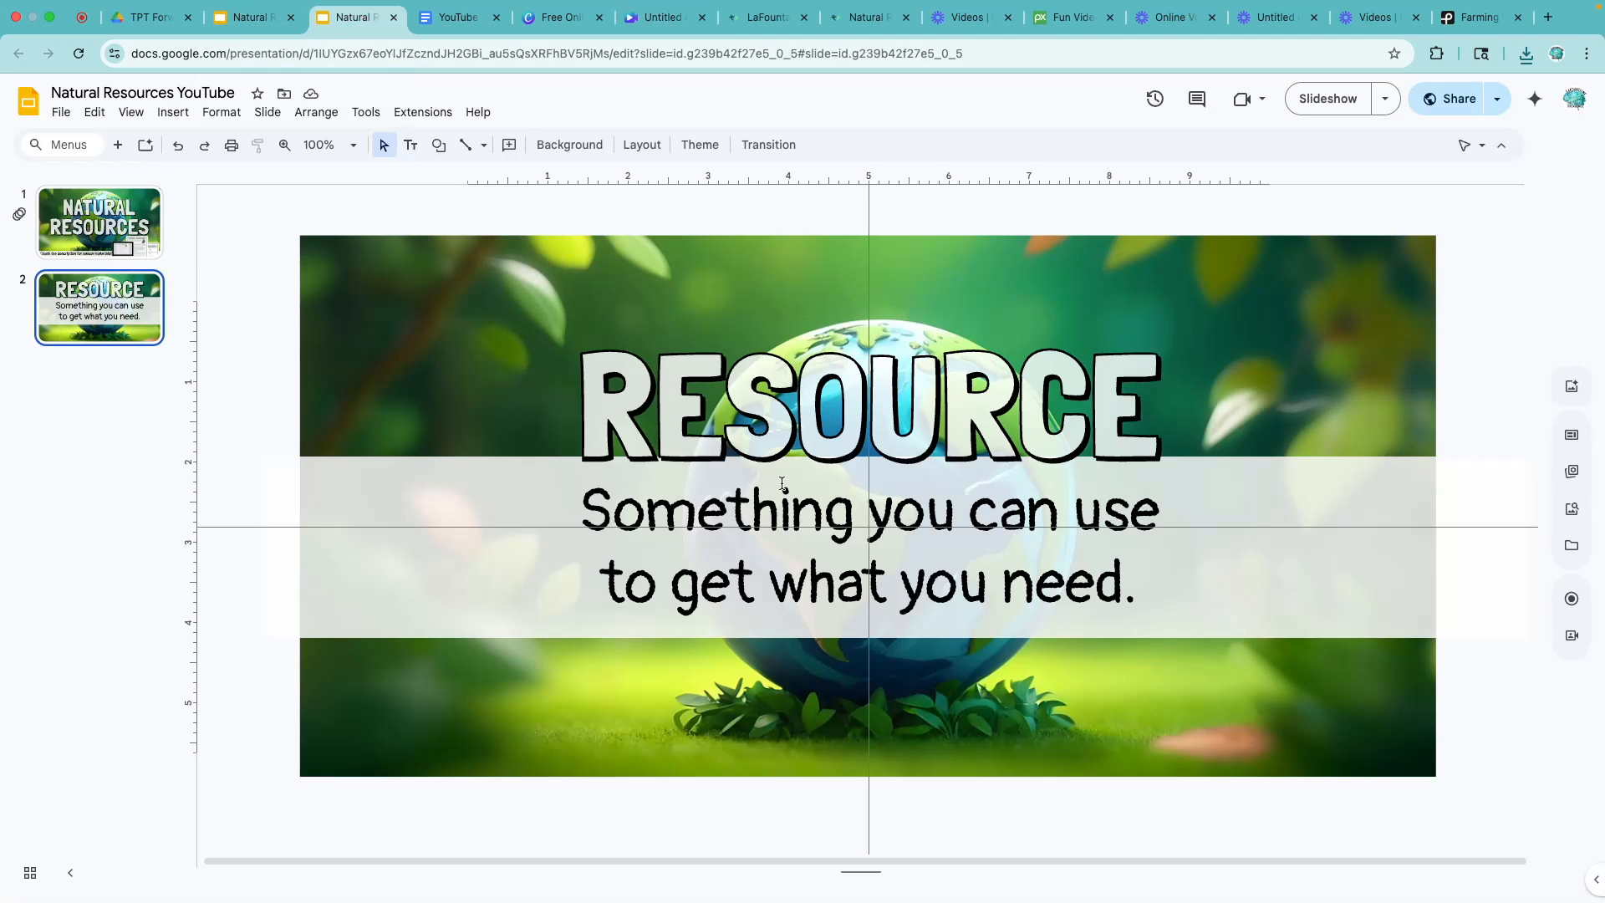
pyautogui.click(660, 20)
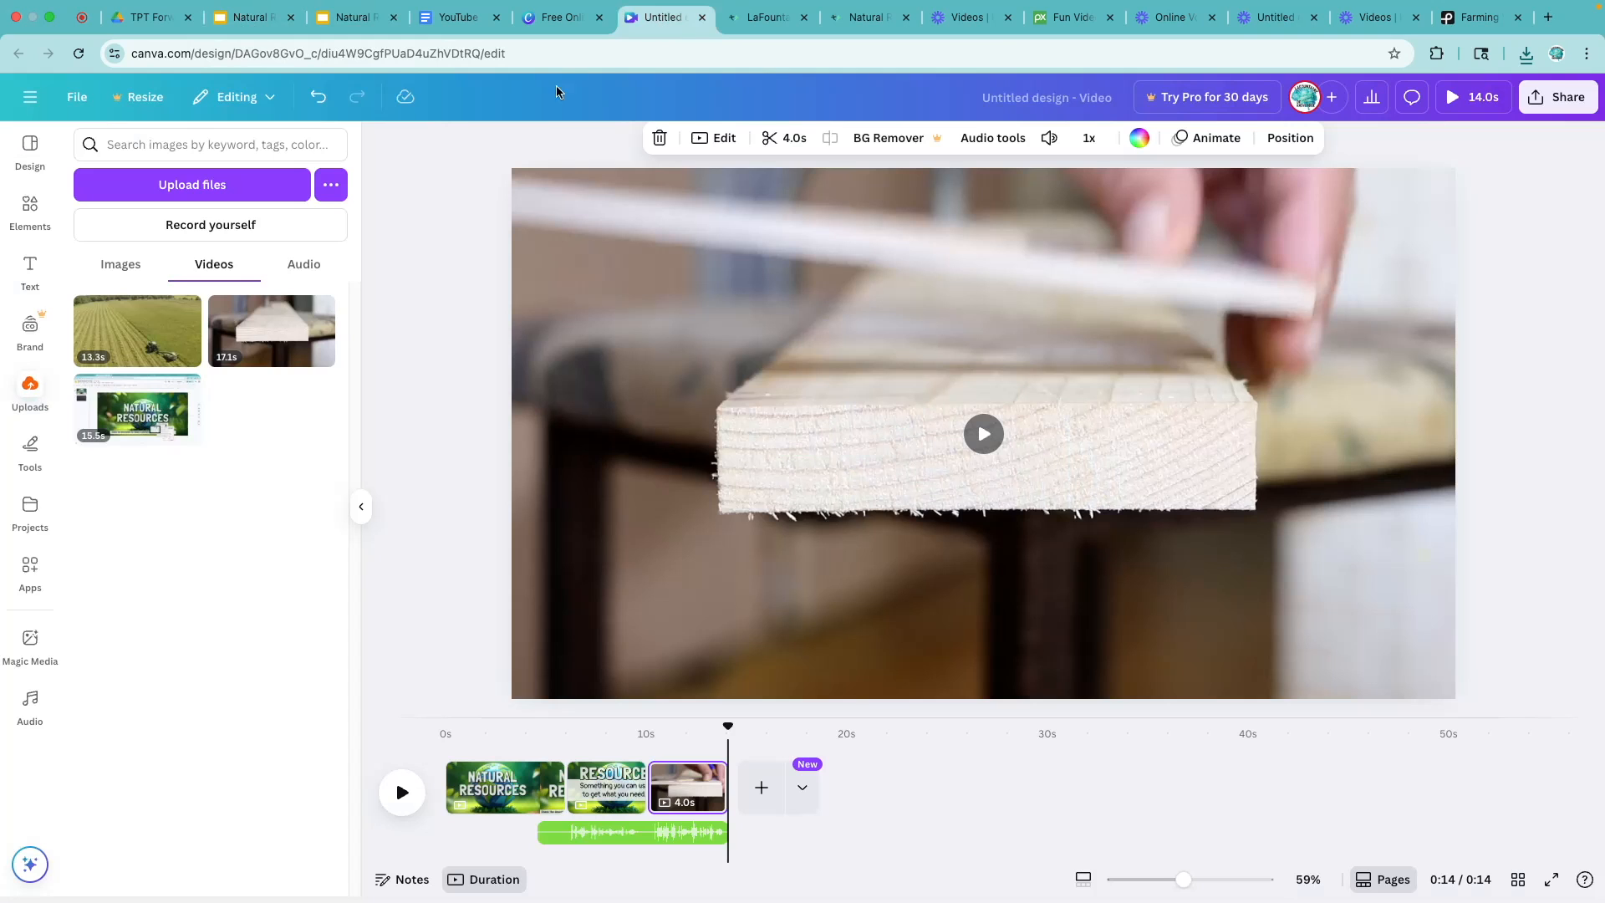
pyautogui.moveTo(138, 334); pyautogui.dragTo(736, 781)
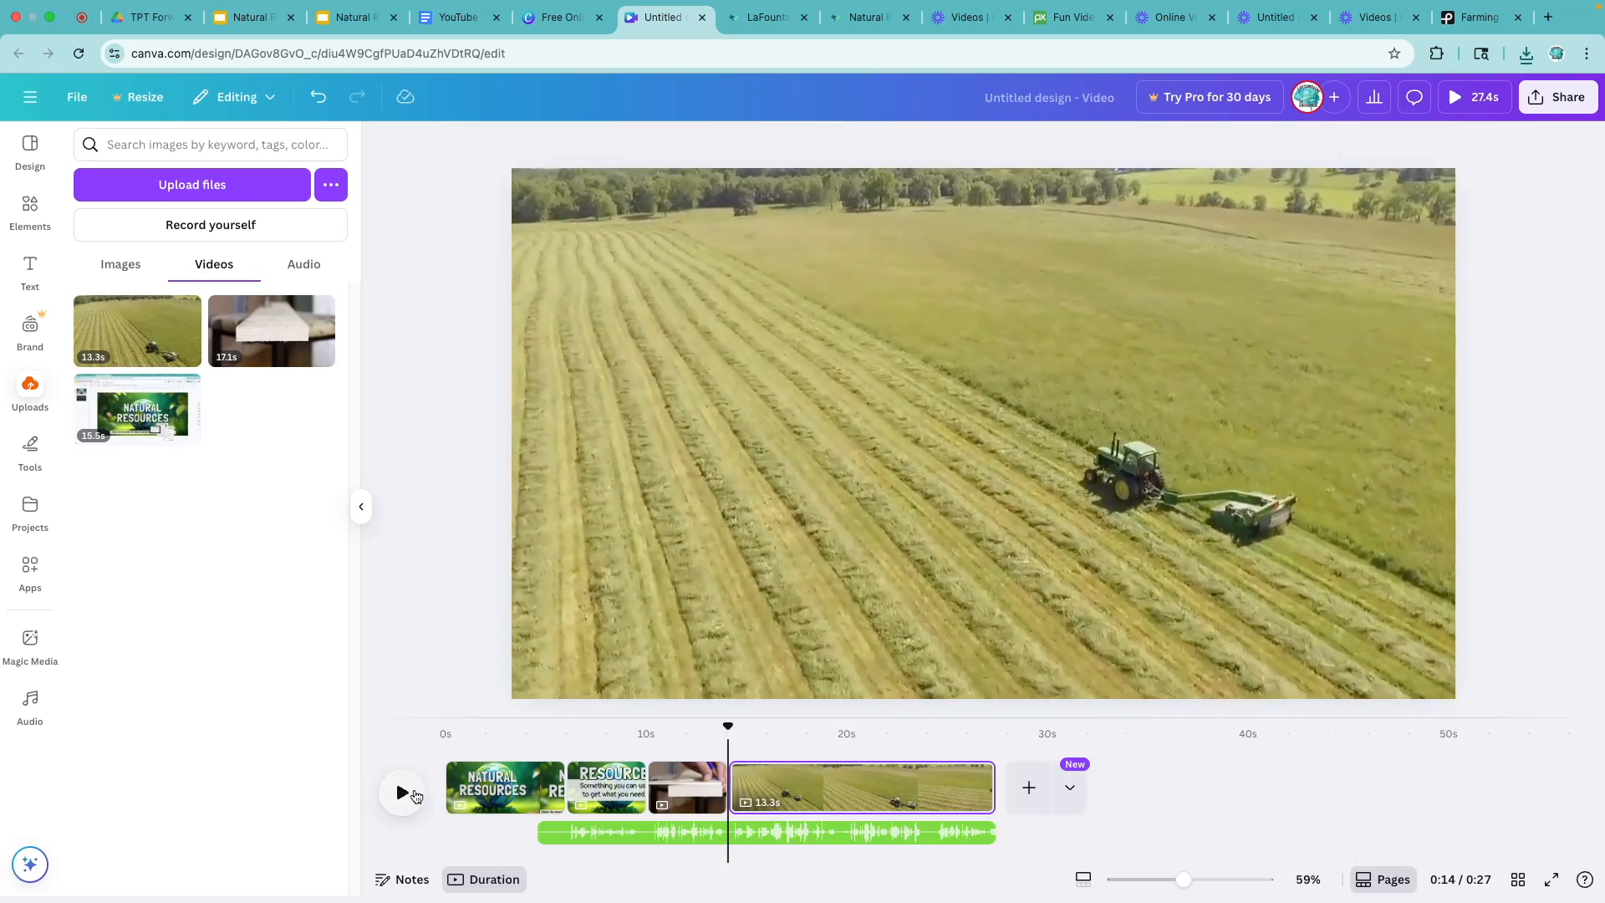
pyautogui.click(402, 792)
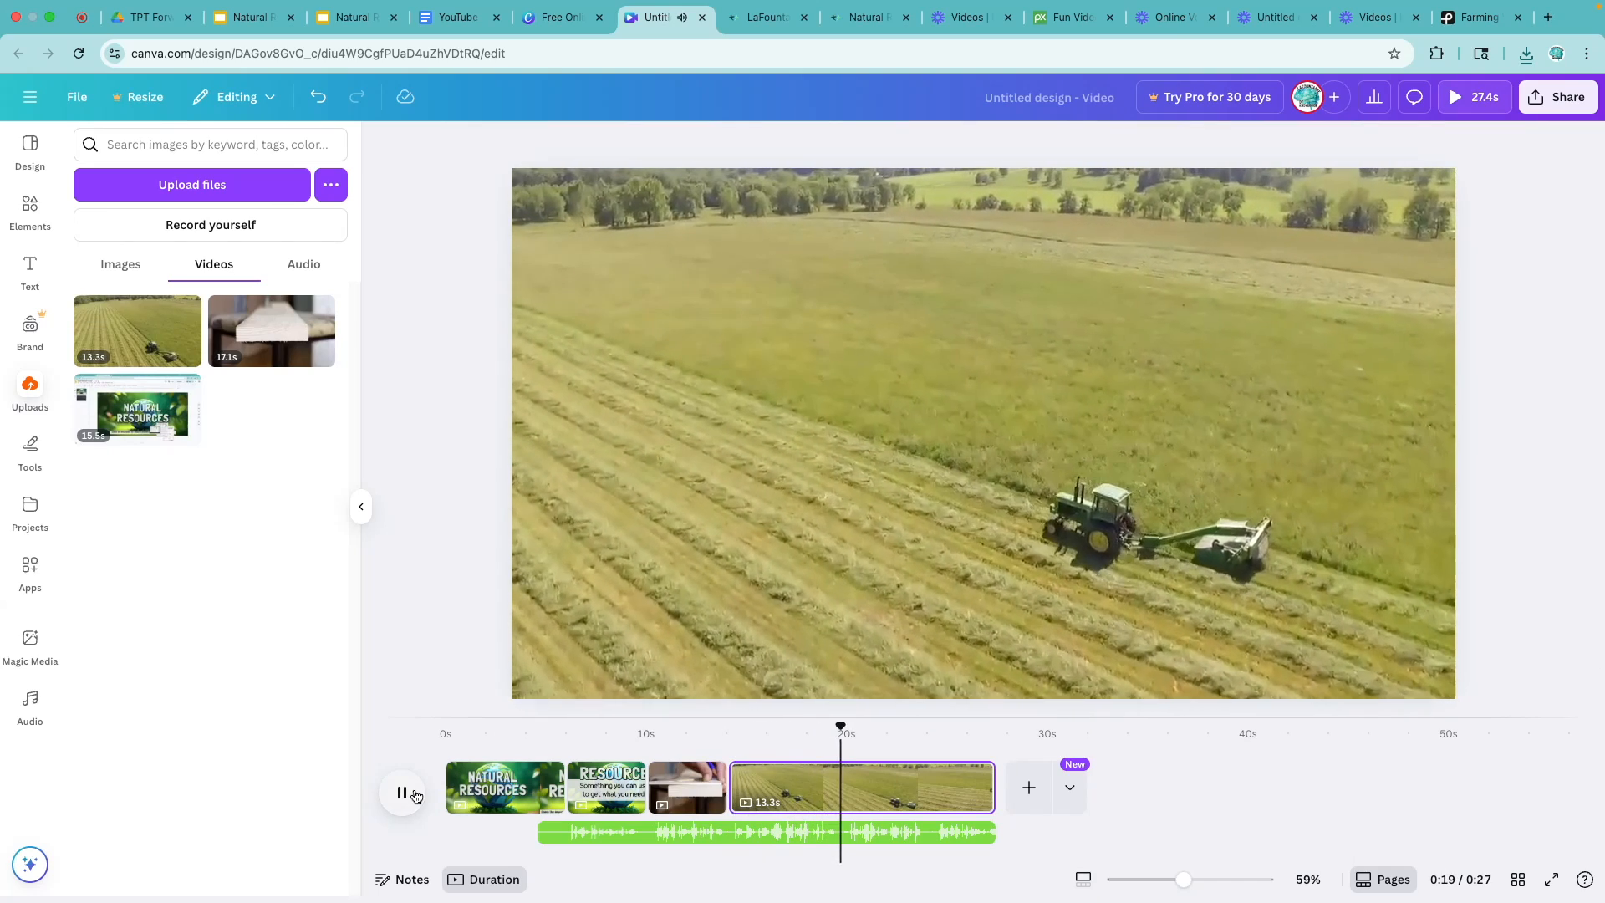
pyautogui.click(414, 792)
pyautogui.moveTo(974, 788); pyautogui.dragTo(838, 783)
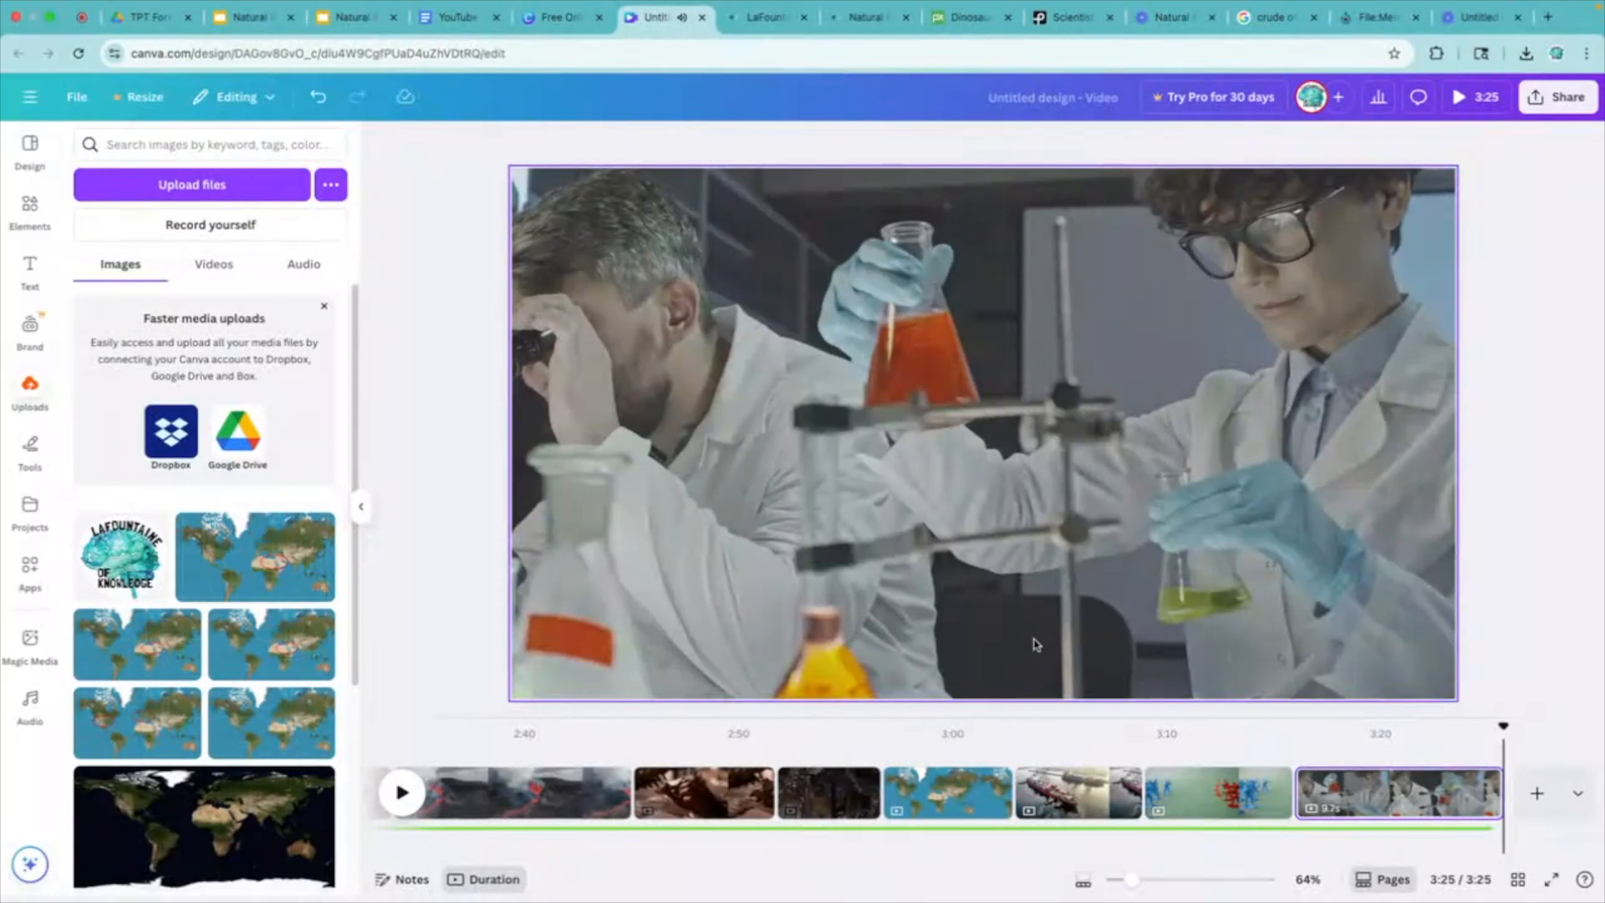
# - Review the Renewable and Nonrenewable chart page on the timeline
pyautogui.hscroll(-3, 836, 775)
pyautogui.click(702, 789)
pyautogui.hscroll(-5, 702, 789)
pyautogui.click(638, 796)
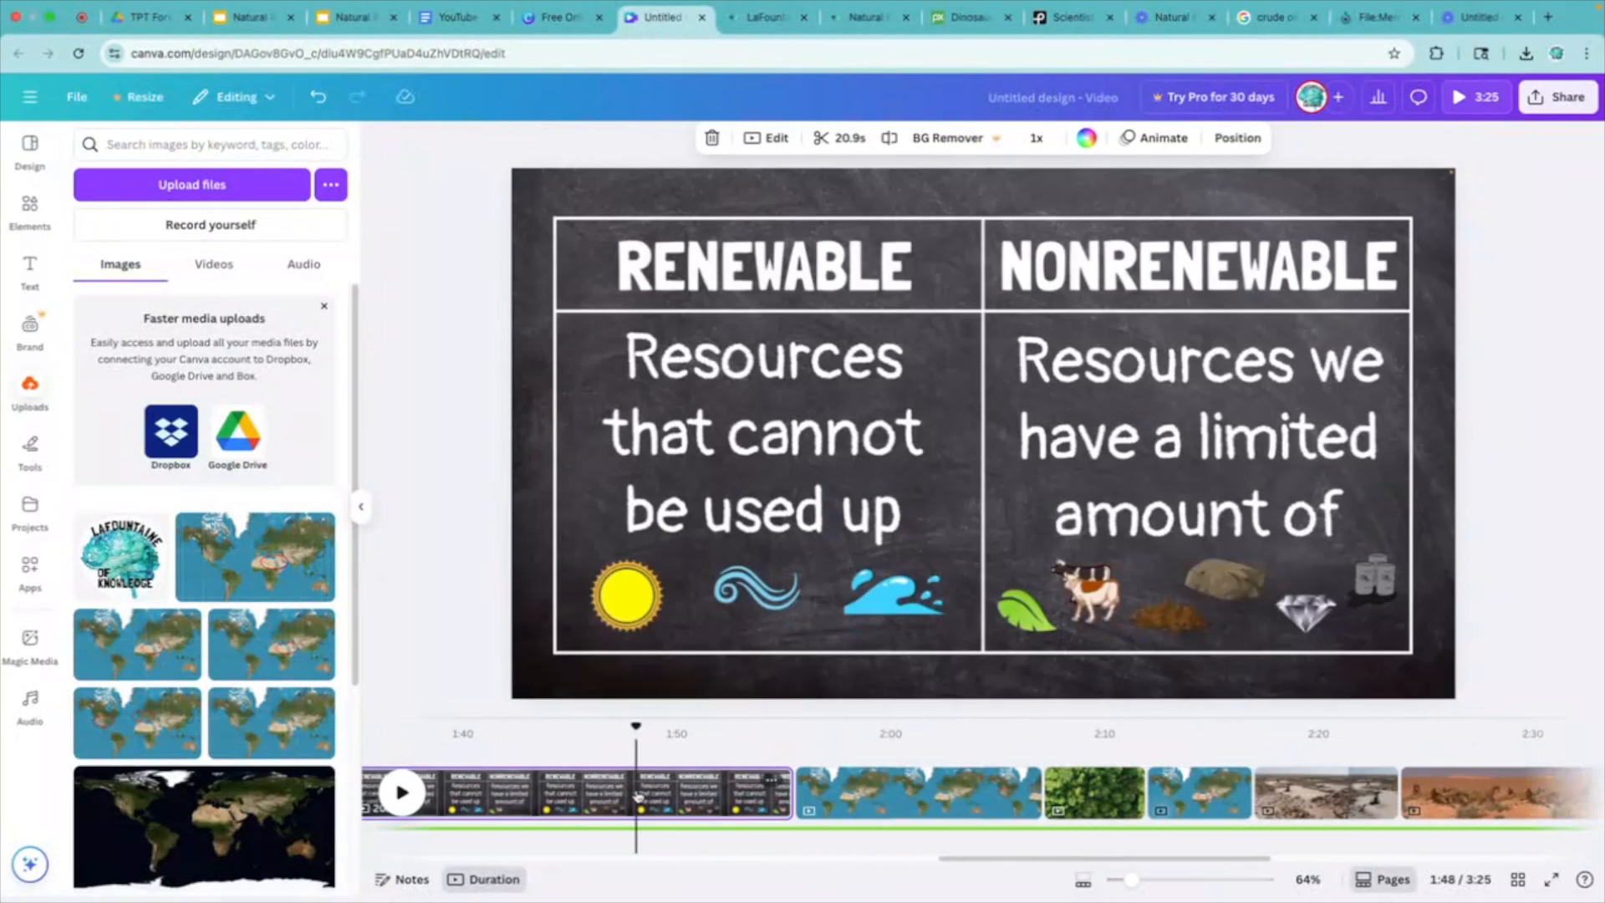
pyautogui.hscroll(6, 637, 794)
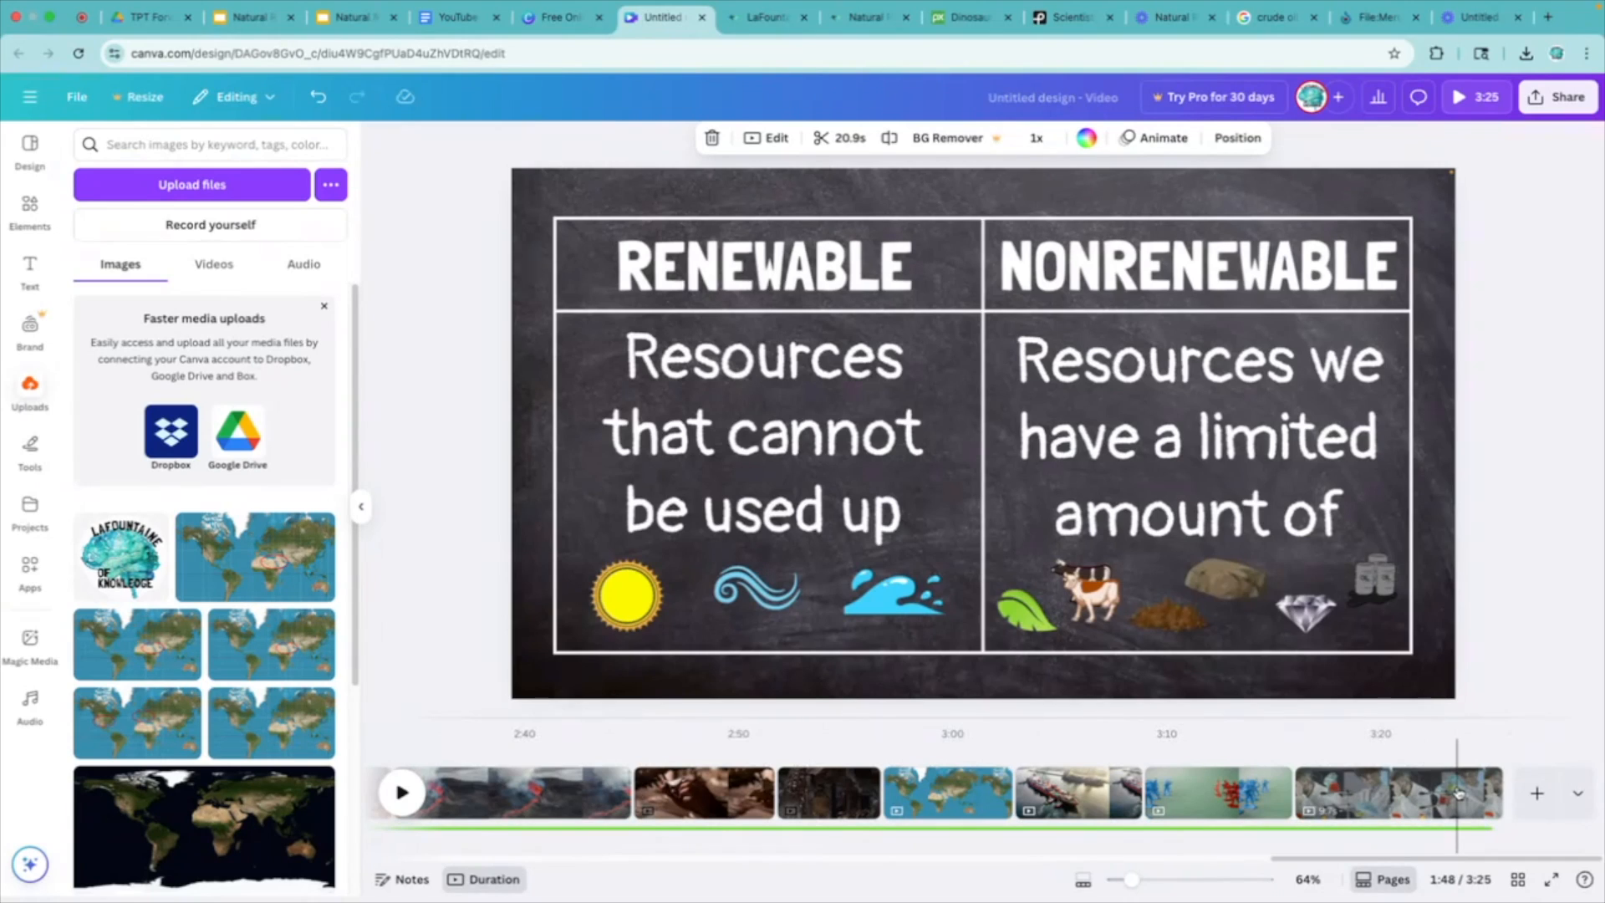
# - Capture the final frame of the last scientist clip as an image, upload it and add it as the closing page
pyautogui.click(1458, 792)
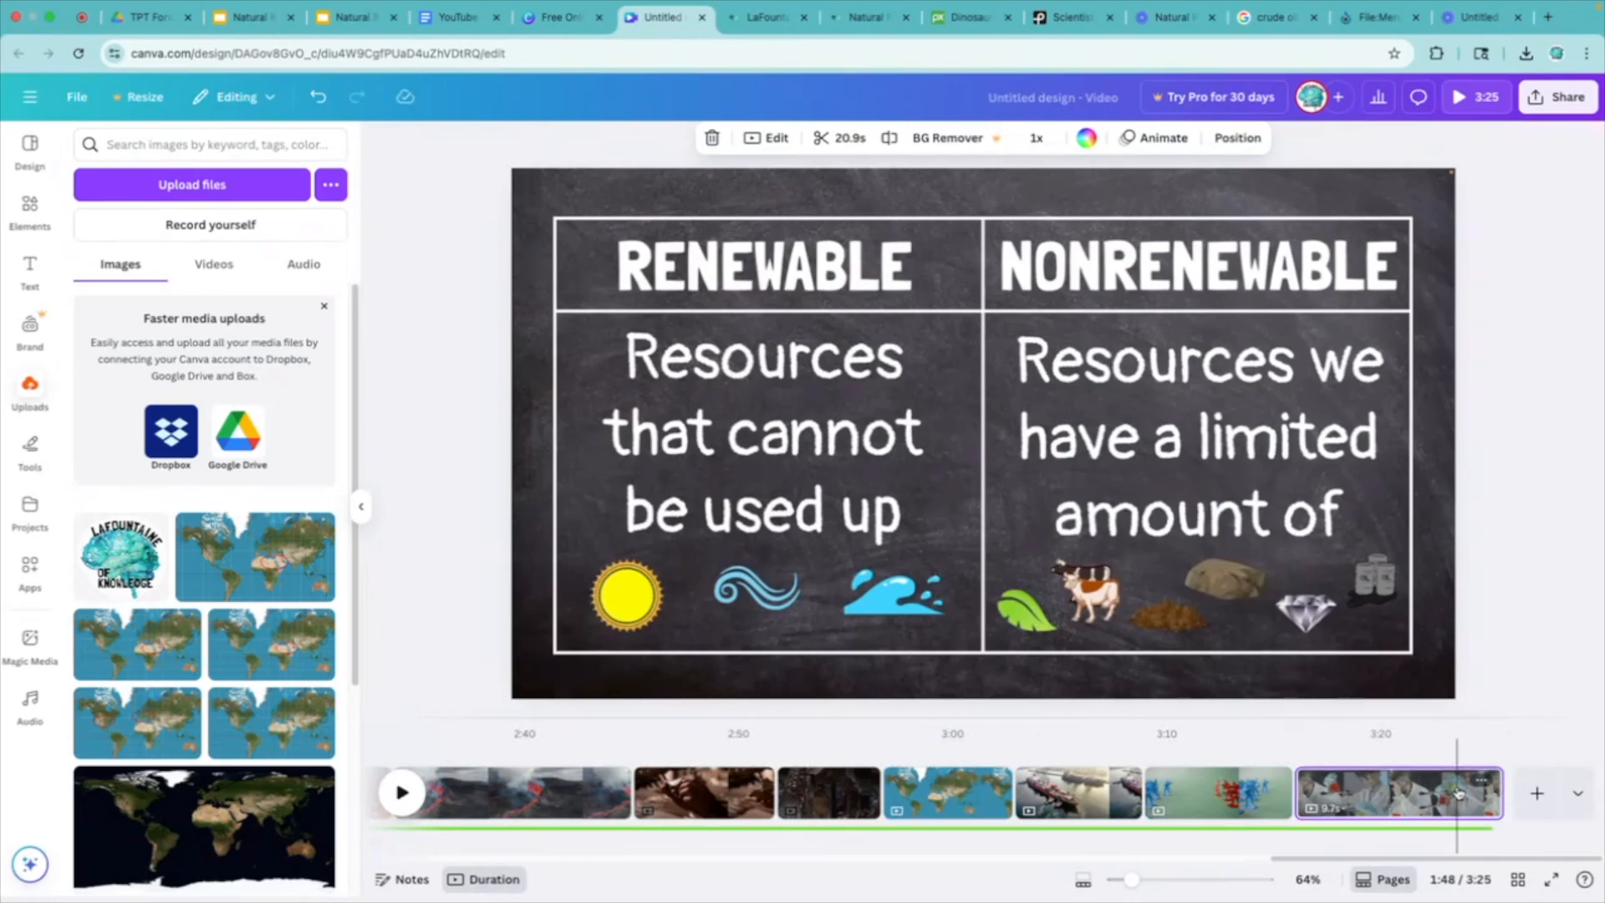
pyautogui.click(403, 794)
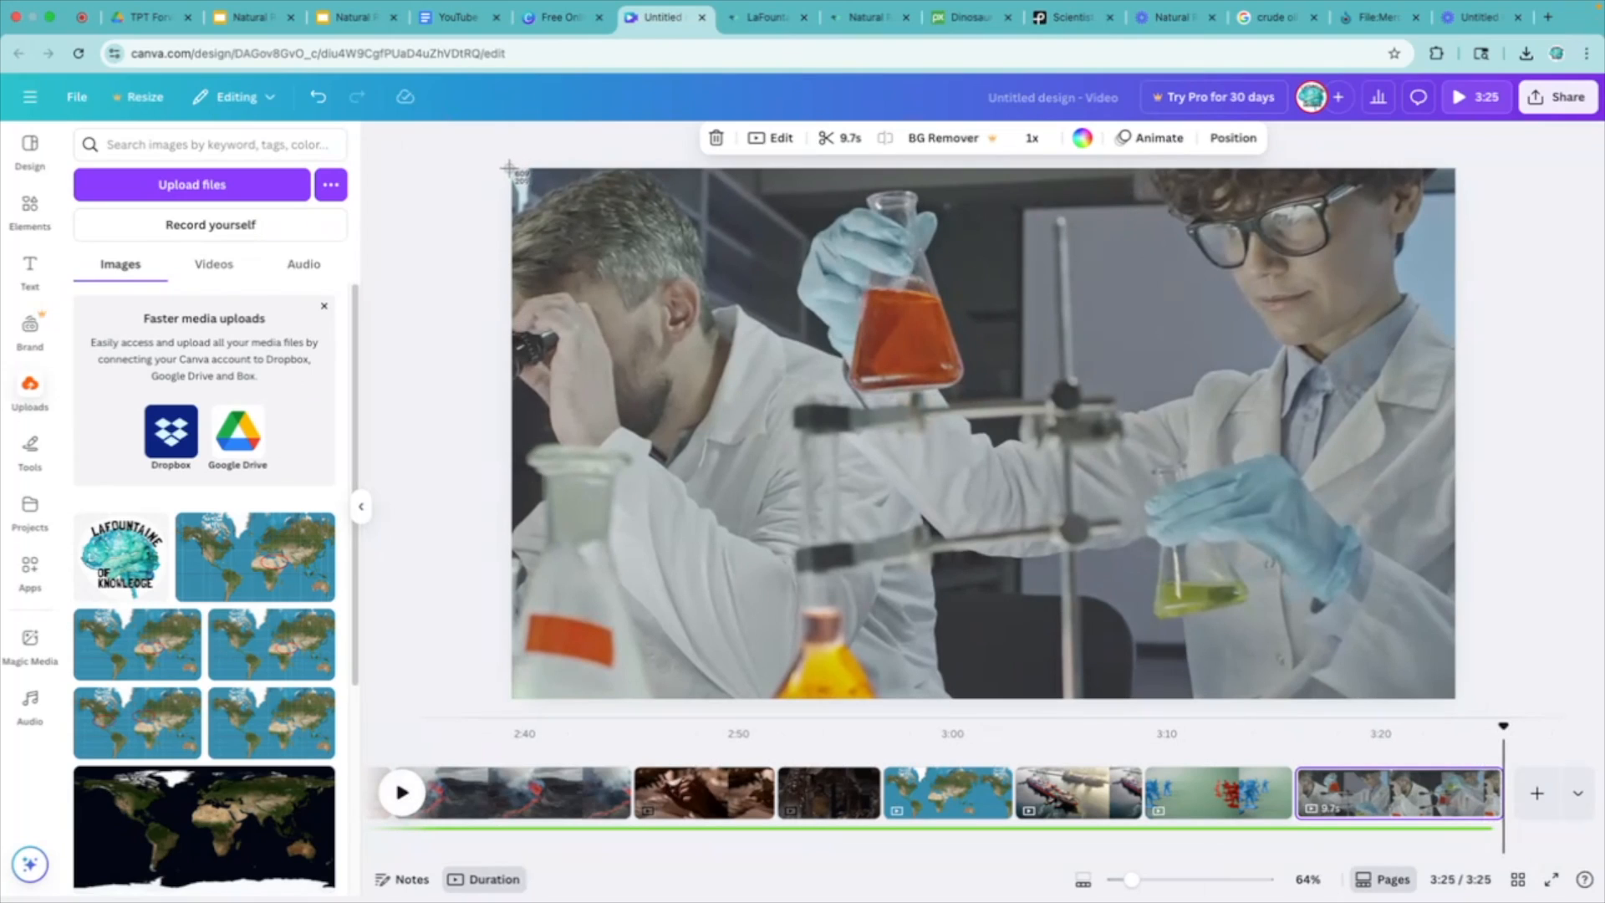
pyautogui.moveTo(512, 169); pyautogui.dragTo(1455, 699)
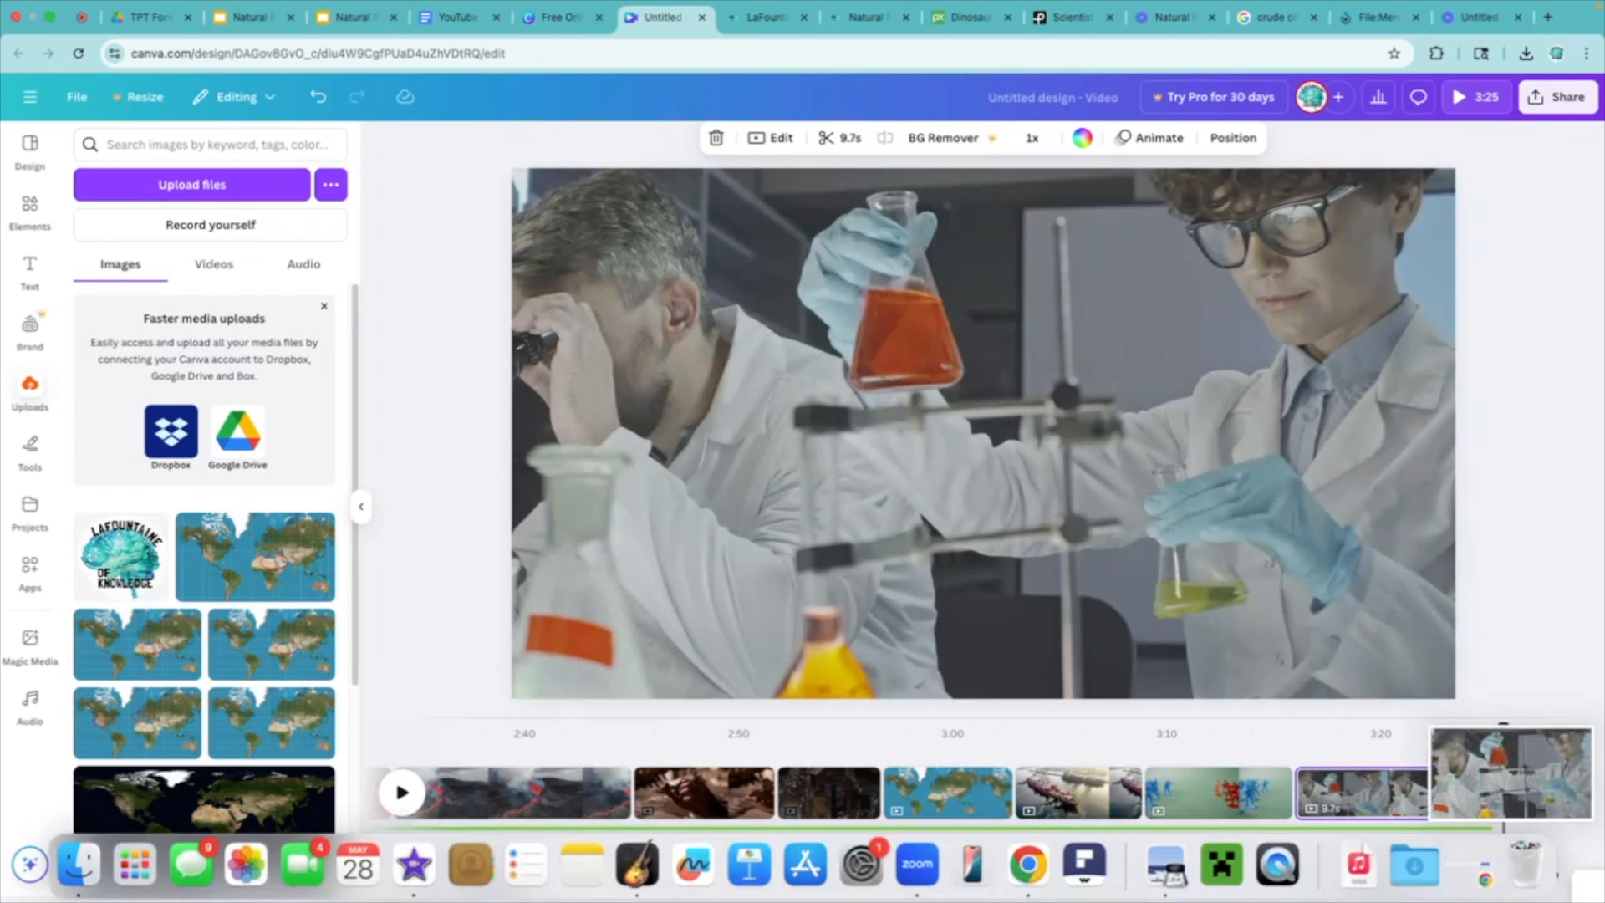
pyautogui.click(1423, 874)
pyautogui.moveTo(953, 199); pyautogui.dragTo(184, 542)
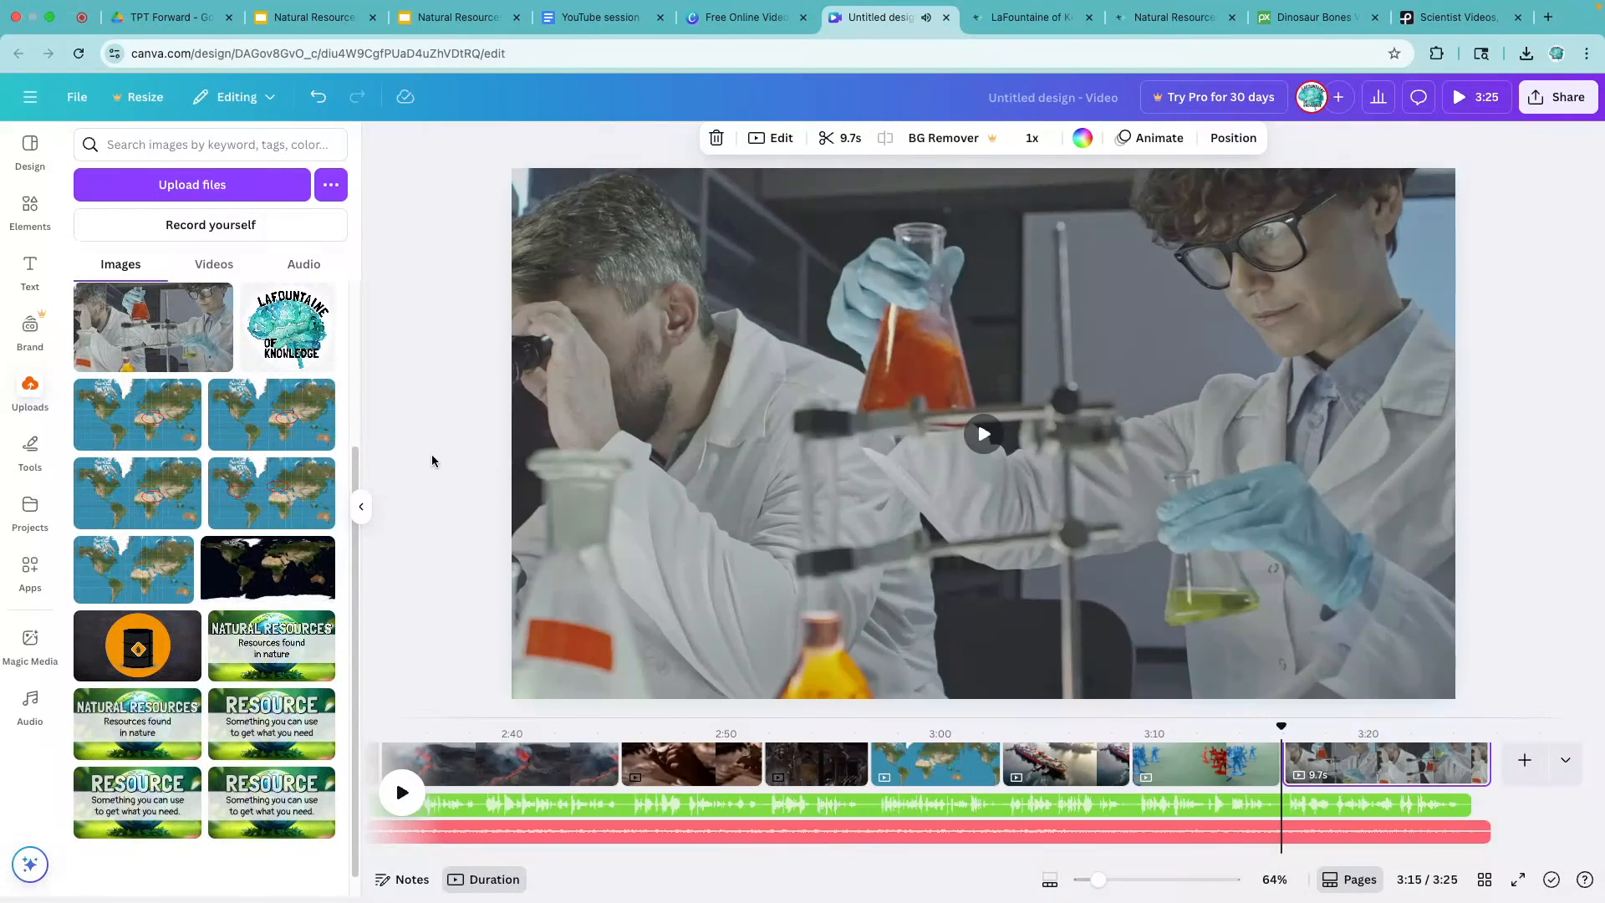
pyautogui.moveTo(130, 332); pyautogui.dragTo(1581, 758)
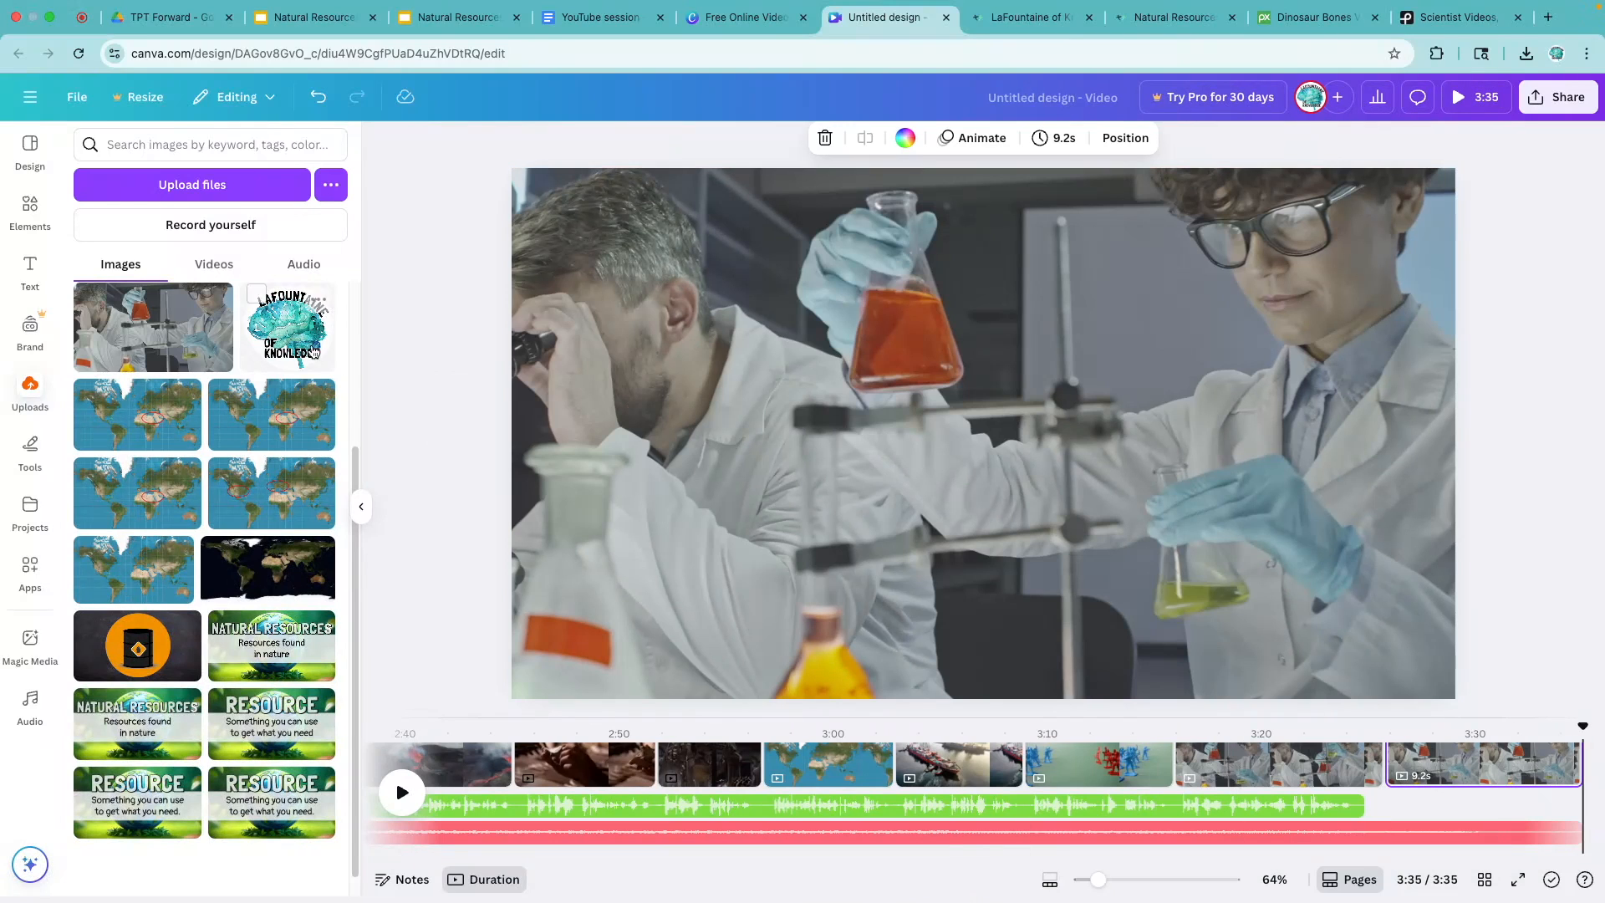
# - Place the LaFountaine of Knowledge logo large and centered on the closing page and give it the Old TV animation
pyautogui.moveTo(288, 326); pyautogui.dragTo(877, 346)
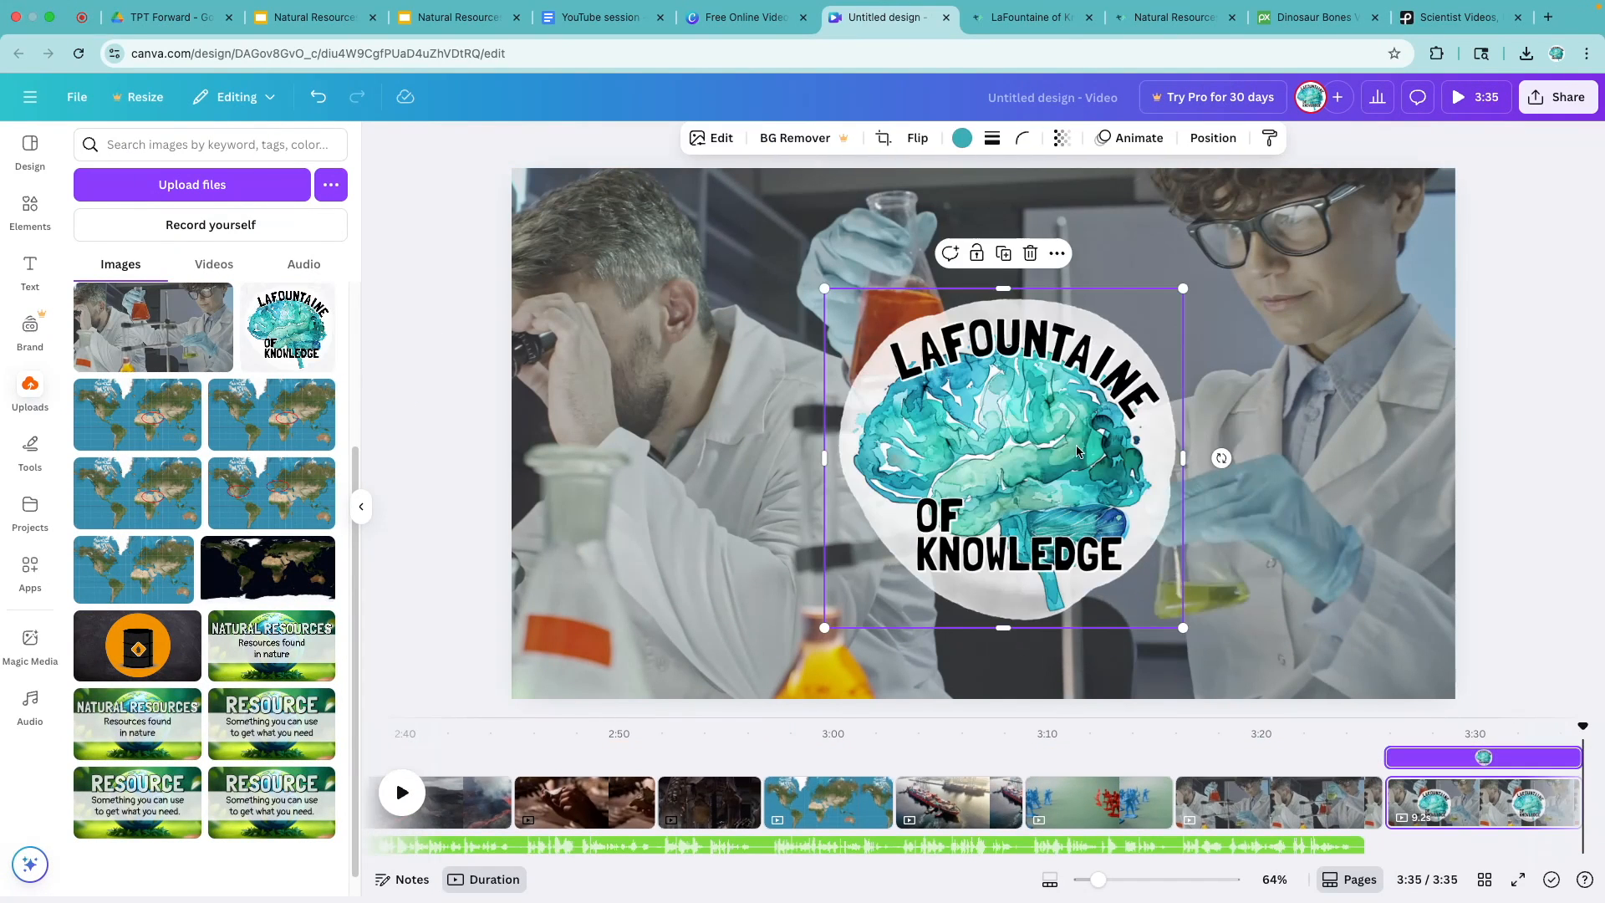
pyautogui.moveTo(1075, 474); pyautogui.dragTo(997, 370)
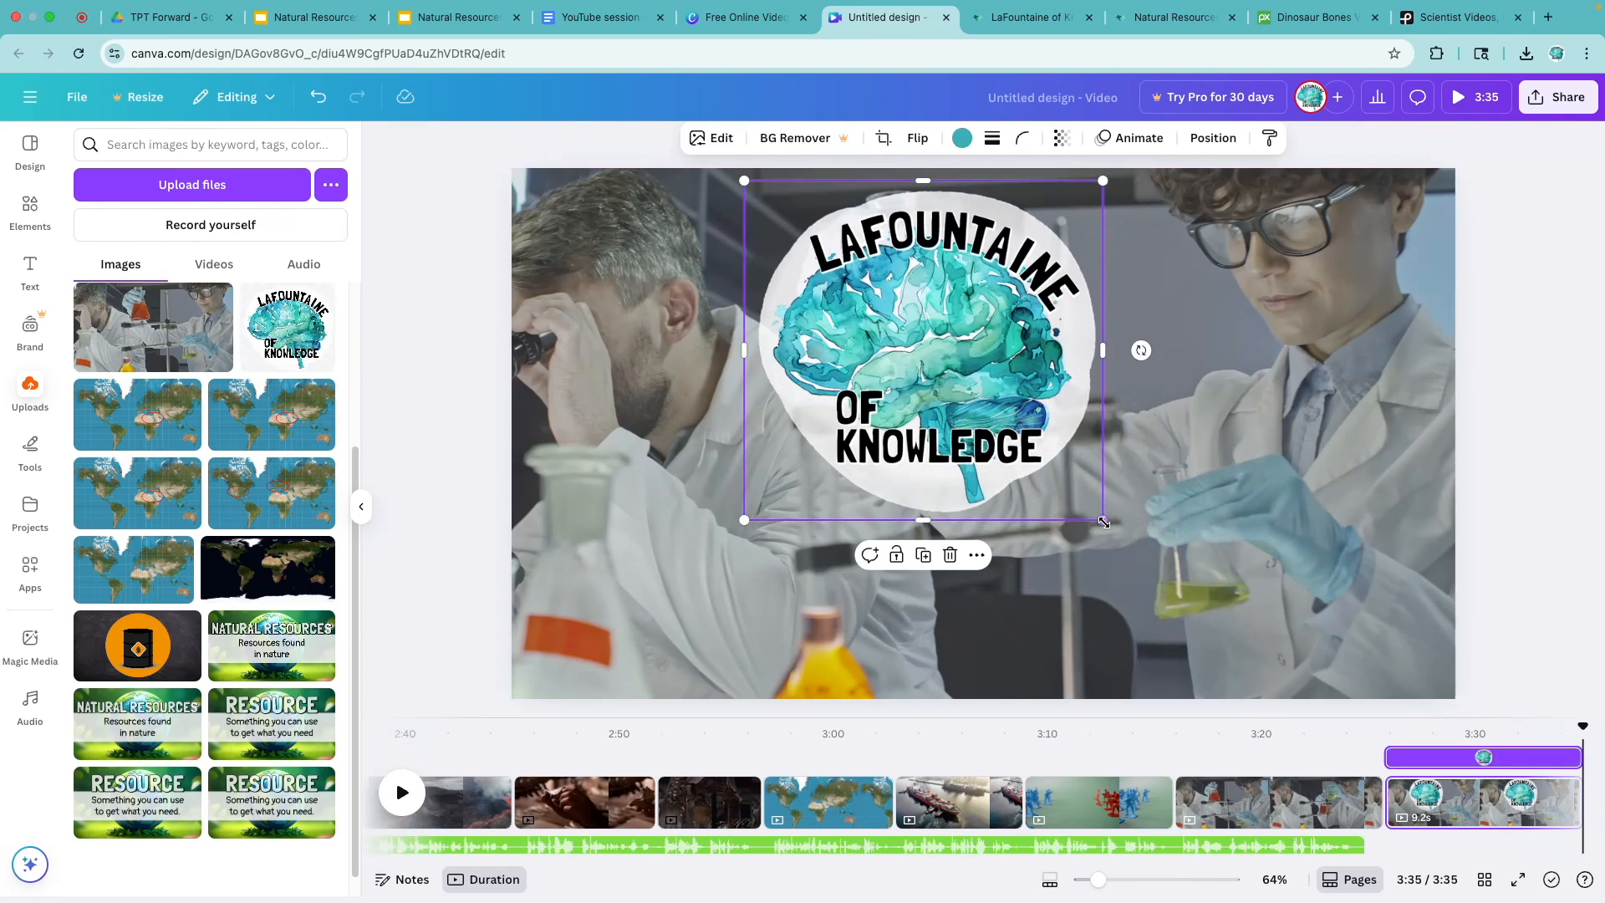
pyautogui.moveTo(1109, 528); pyautogui.dragTo(1275, 709)
pyautogui.moveTo(1066, 455); pyautogui.dragTo(1042, 452)
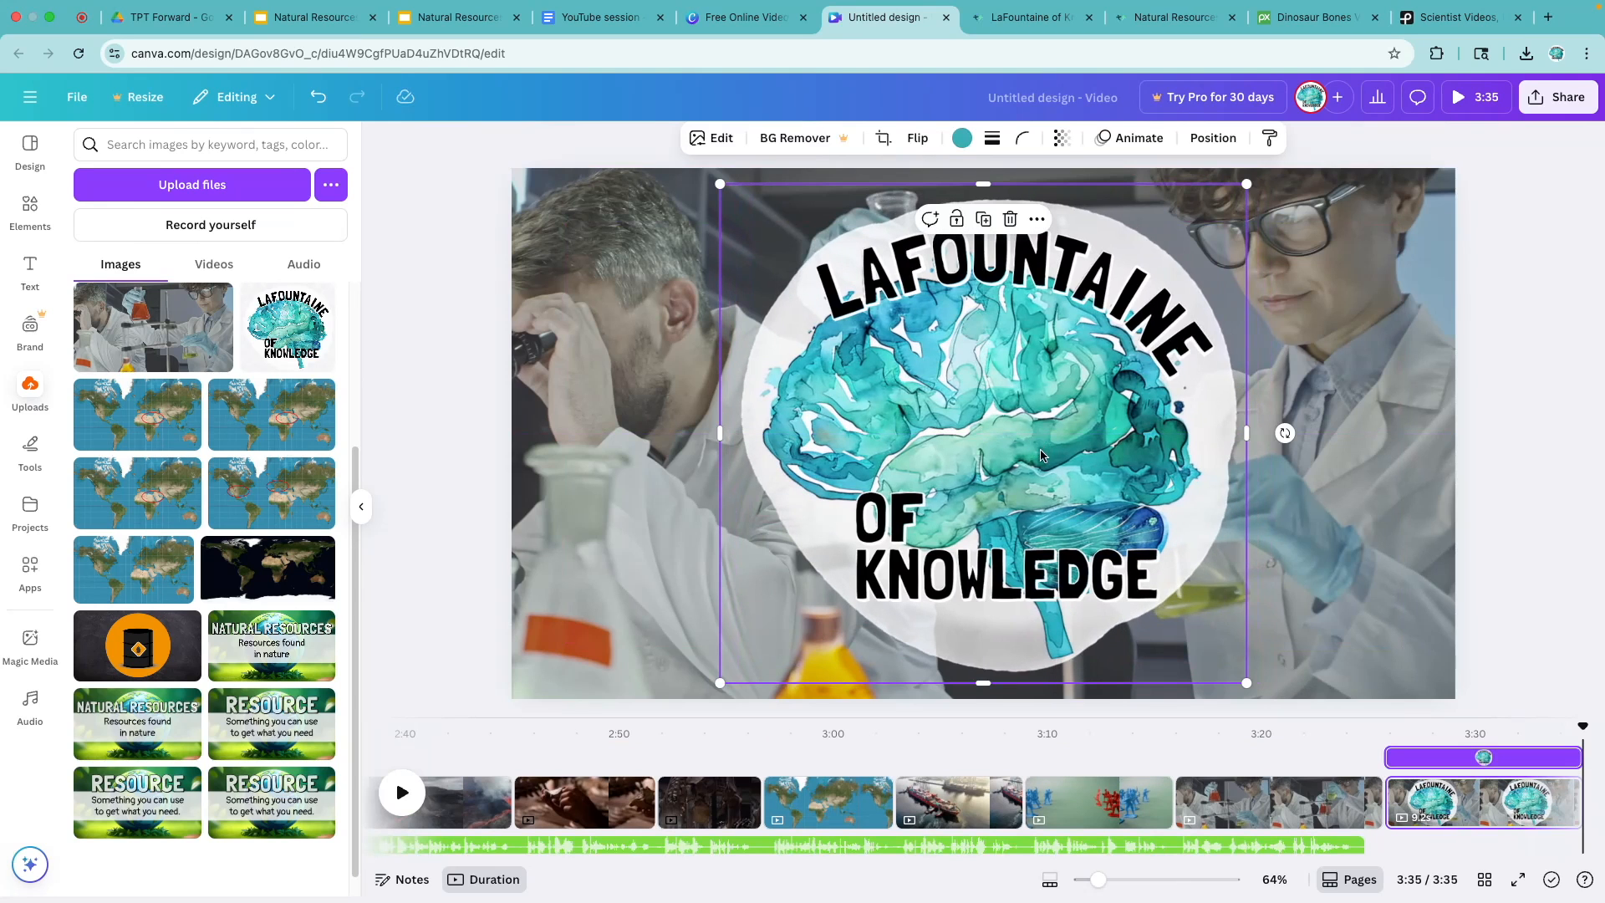
pyautogui.click(1130, 138)
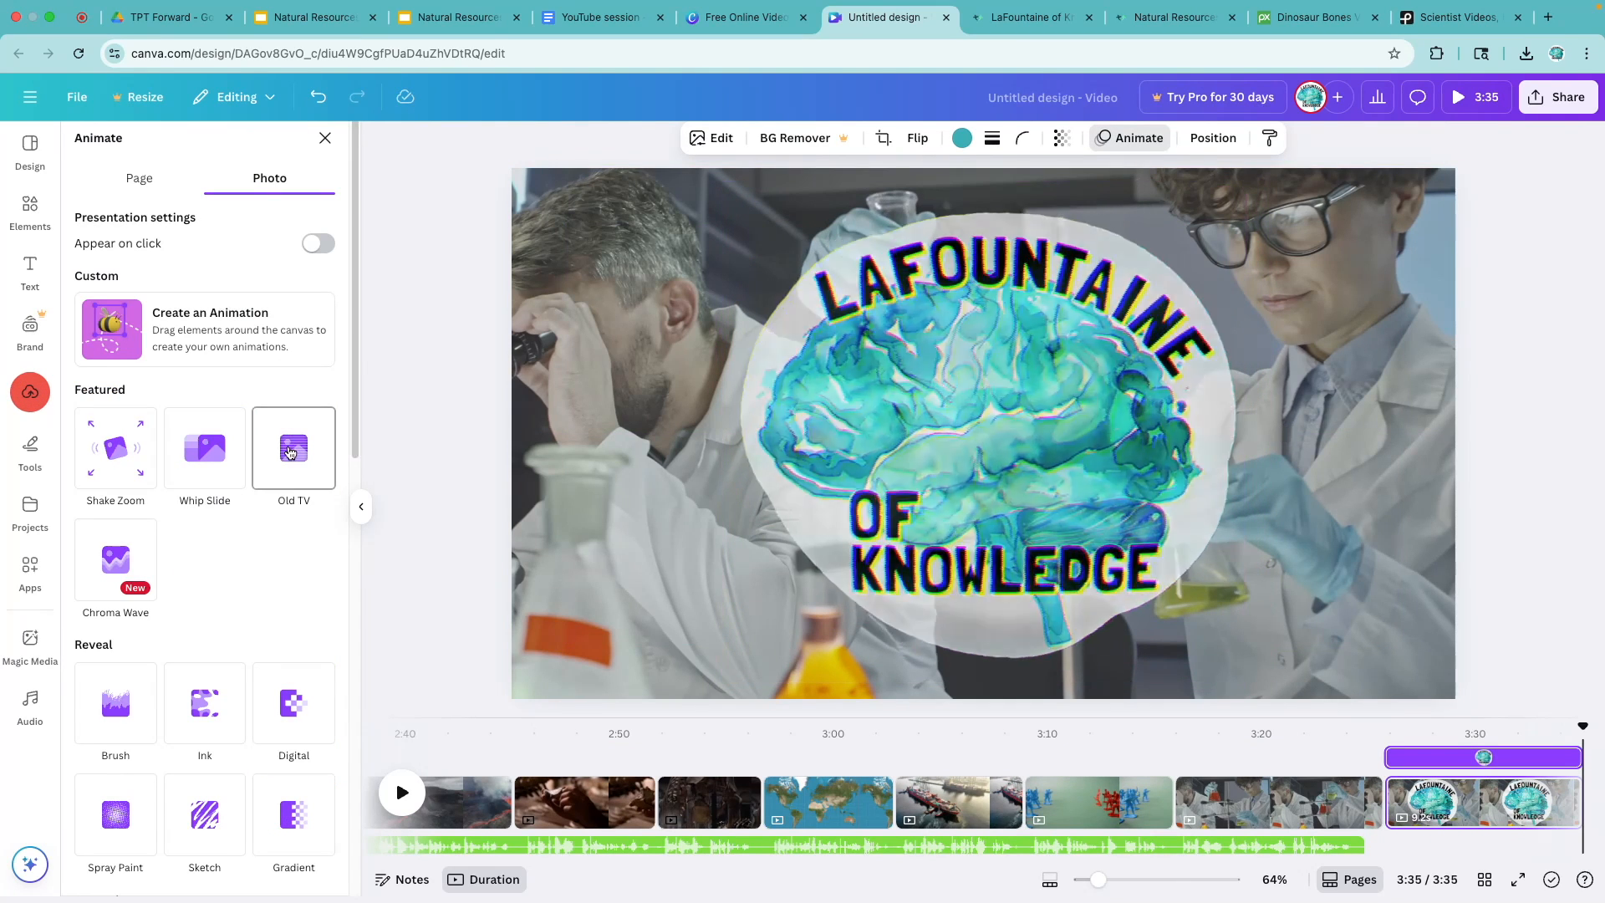
pyautogui.click(290, 452)
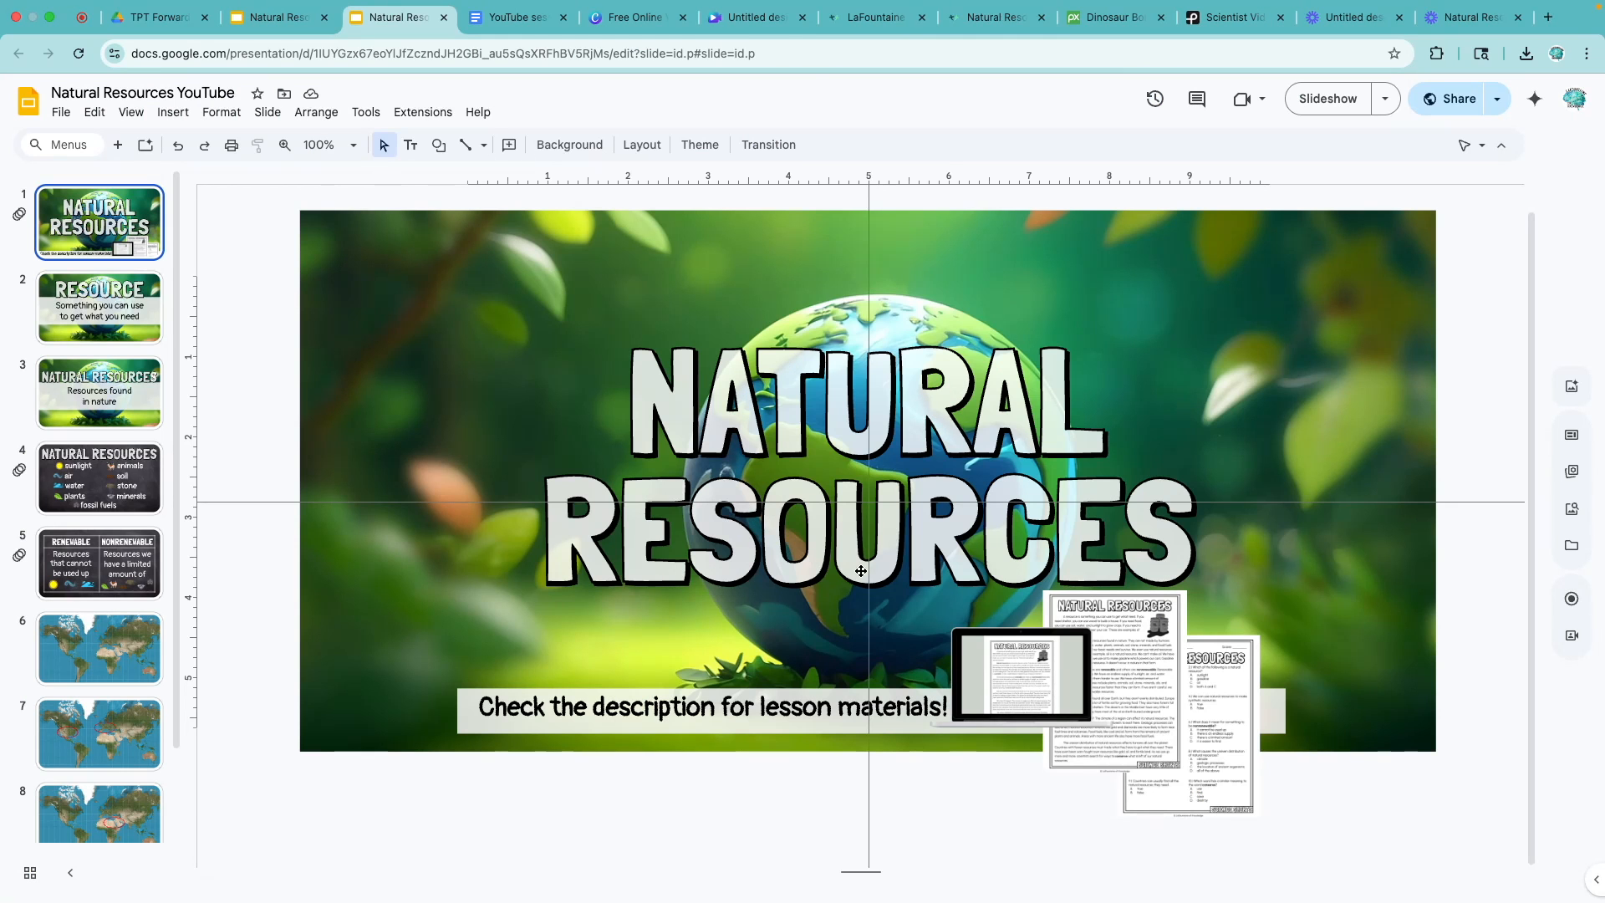
# - Review the Resource and Natural Resources list slides in the Google Slides deck and bring up the text options in Canva
pyautogui.click(105, 326)
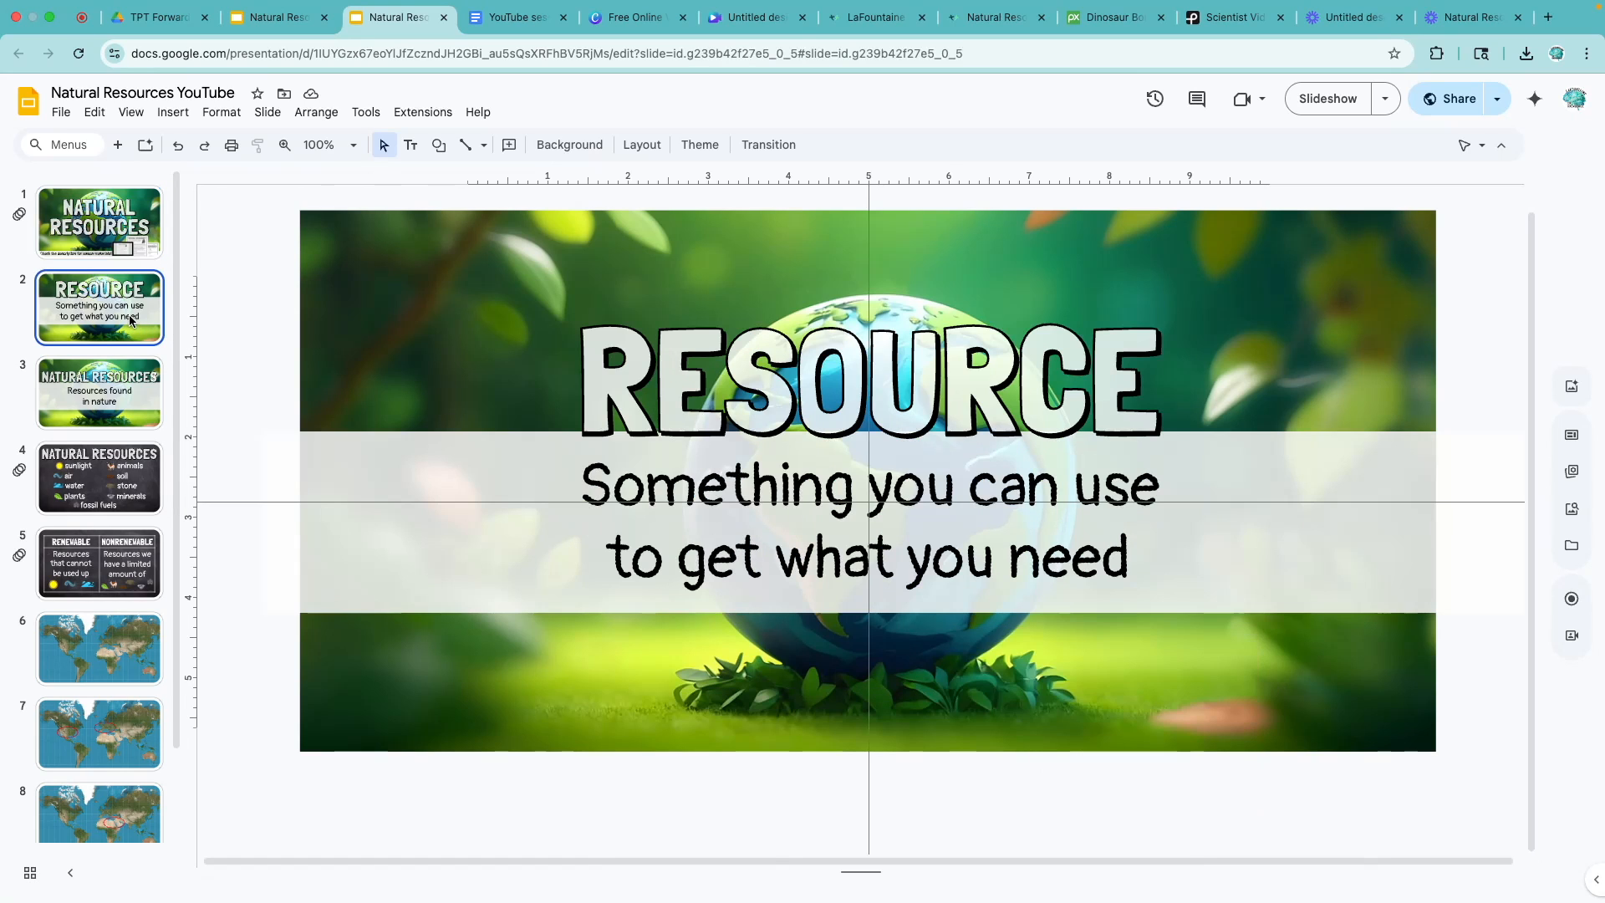
pyautogui.click(104, 477)
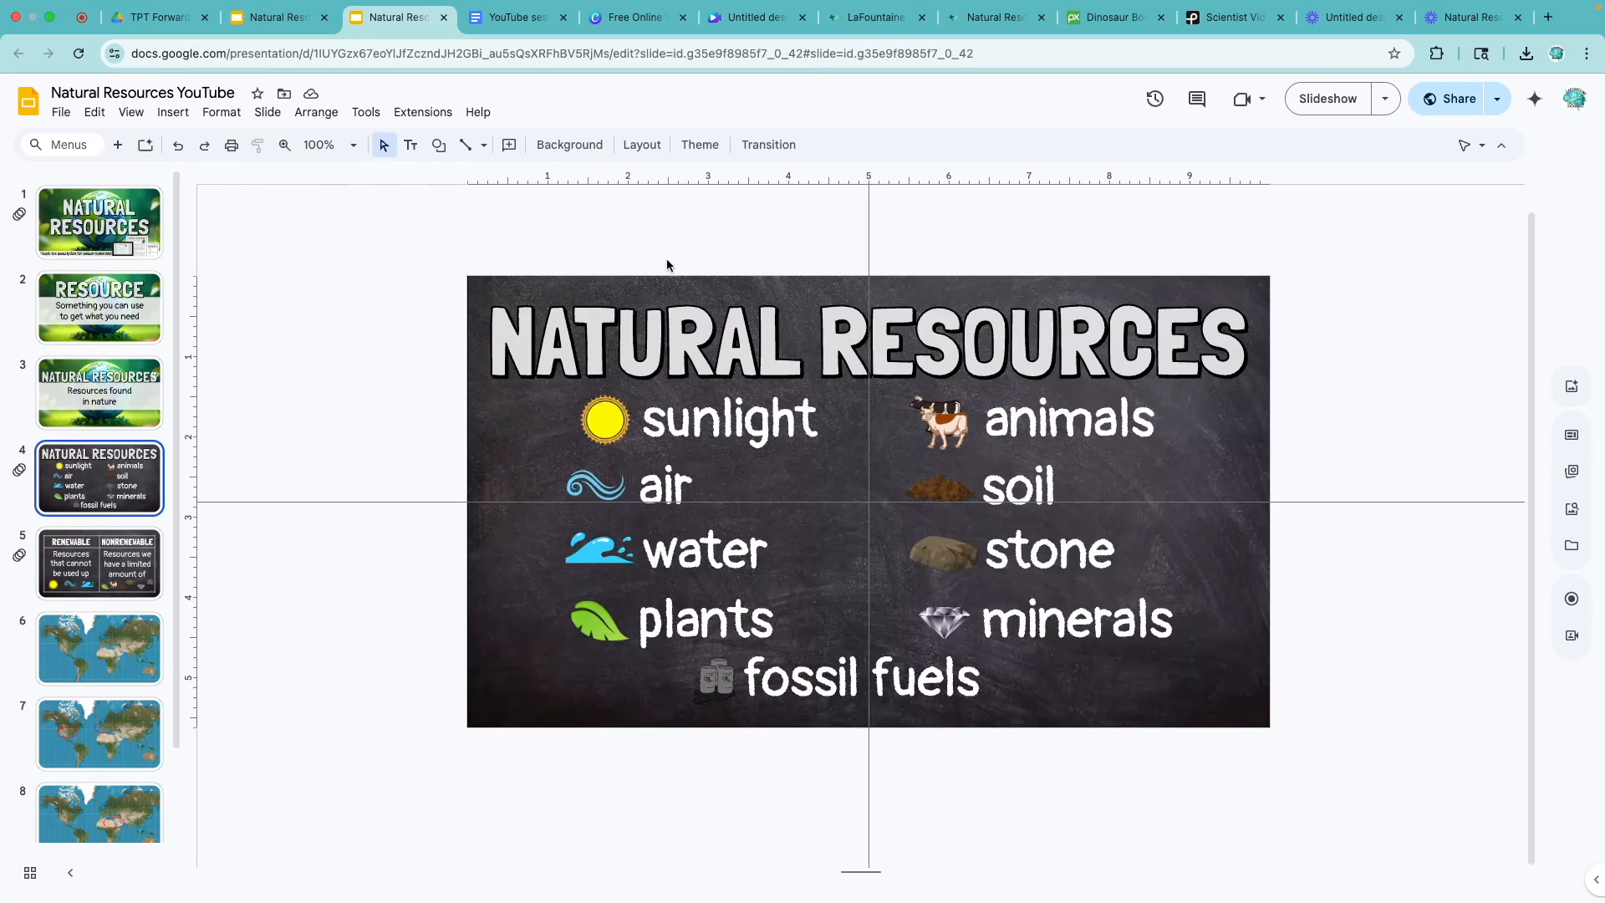
pyautogui.click(739, 28)
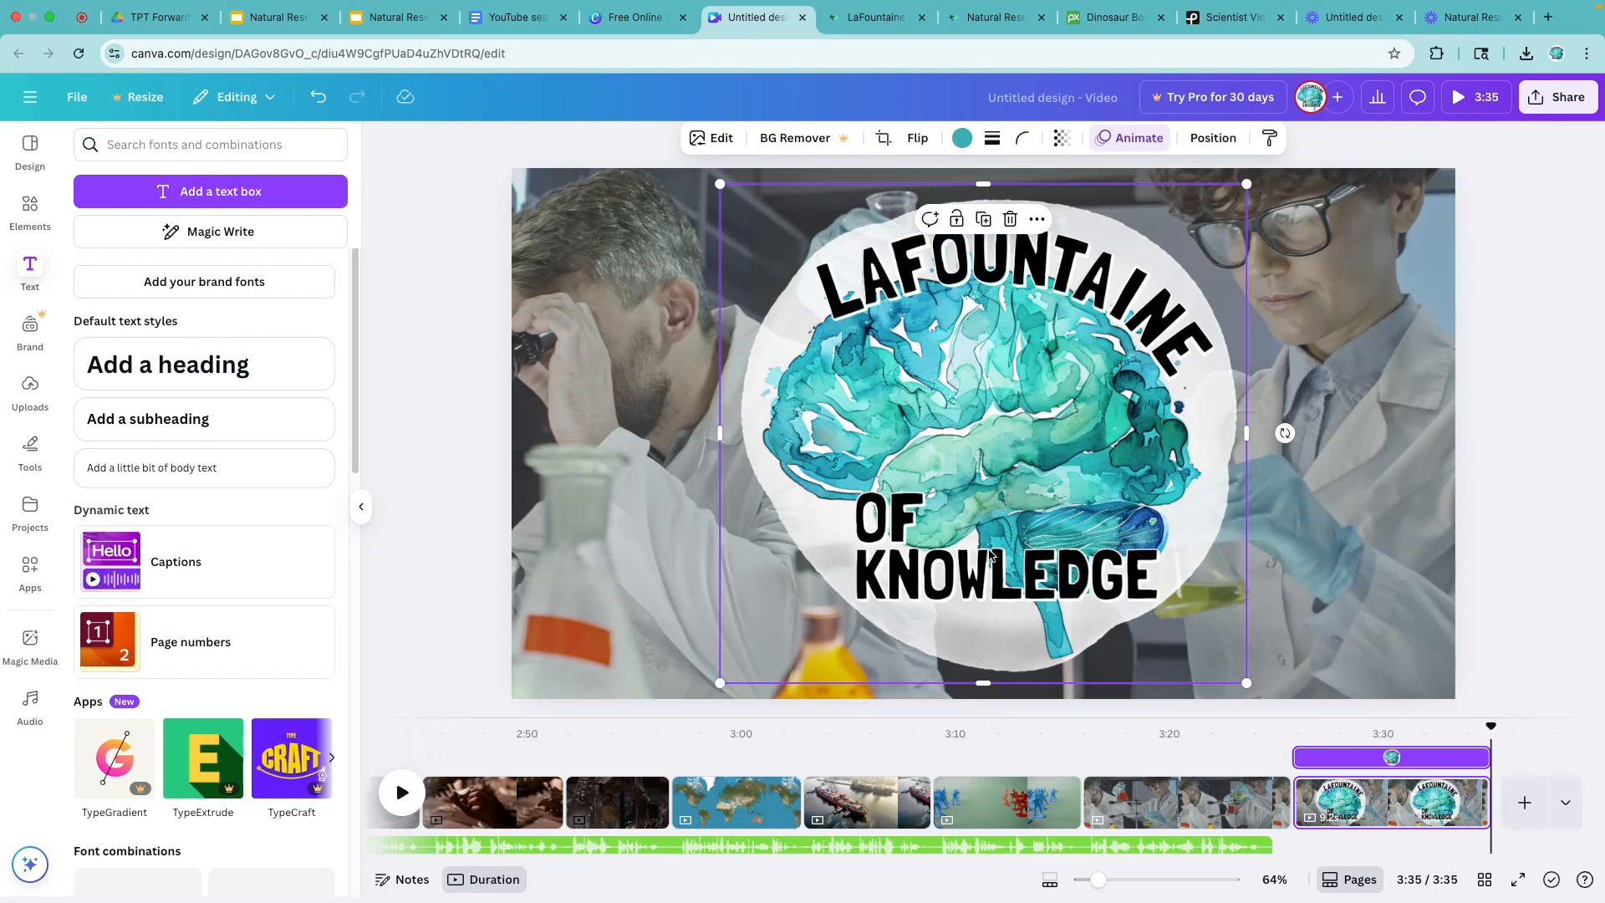
pyautogui.click(29, 272)
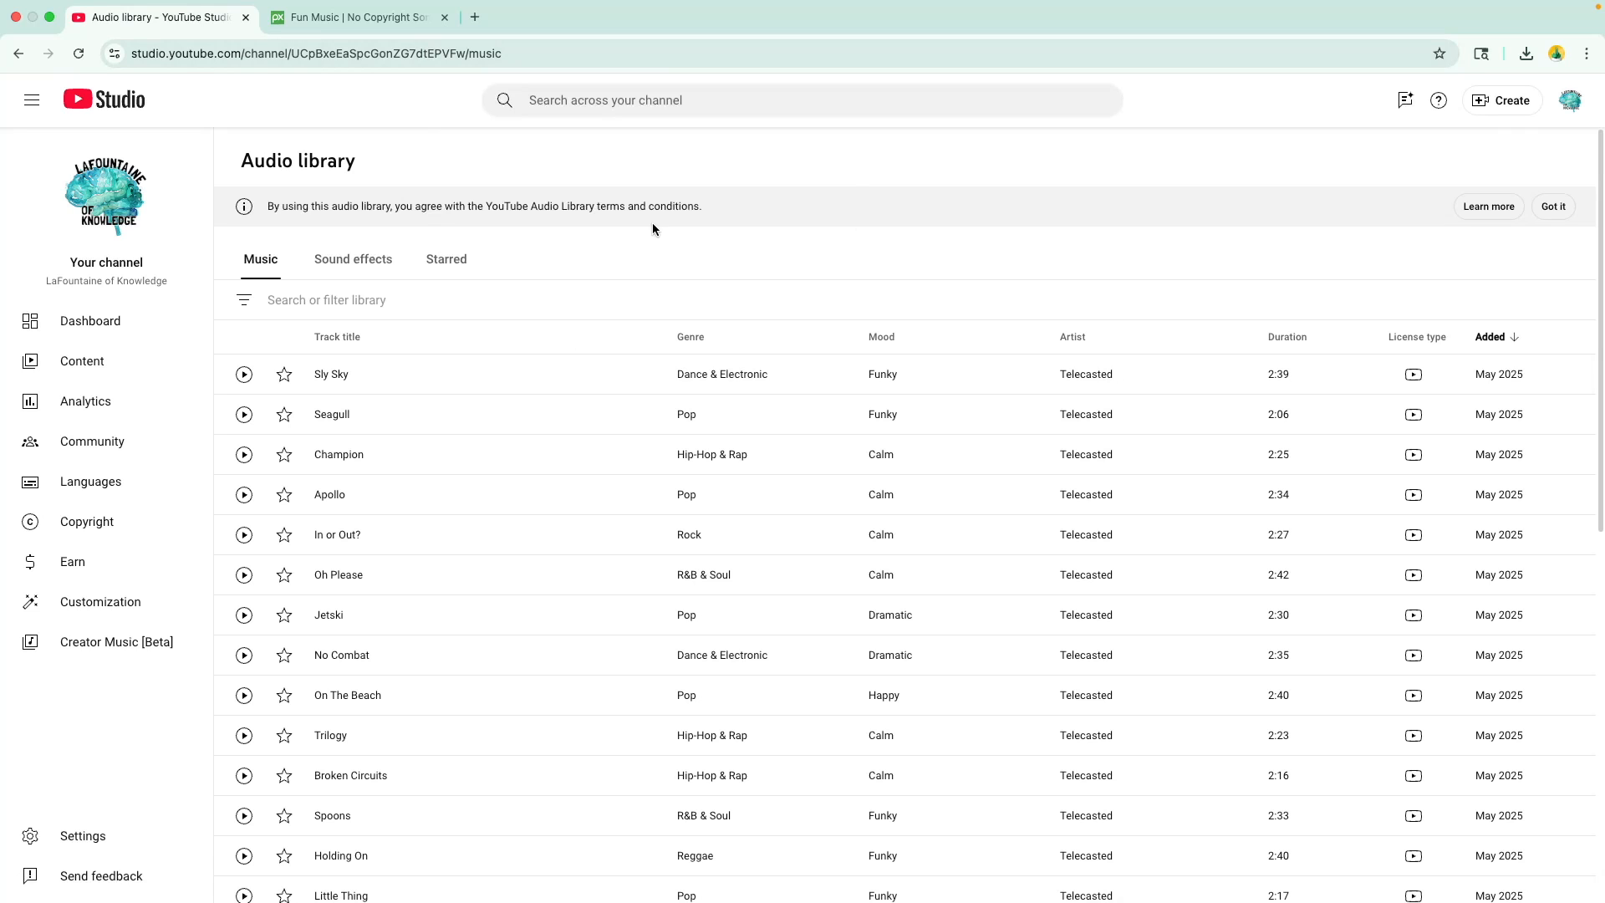
# - Browse the music tracks in the YouTube Studio audio library and search Pixabay music for "calm"
pyautogui.scroll(-7, 483, 624)
pyautogui.scroll(7, 483, 624)
pyautogui.click(353, 17)
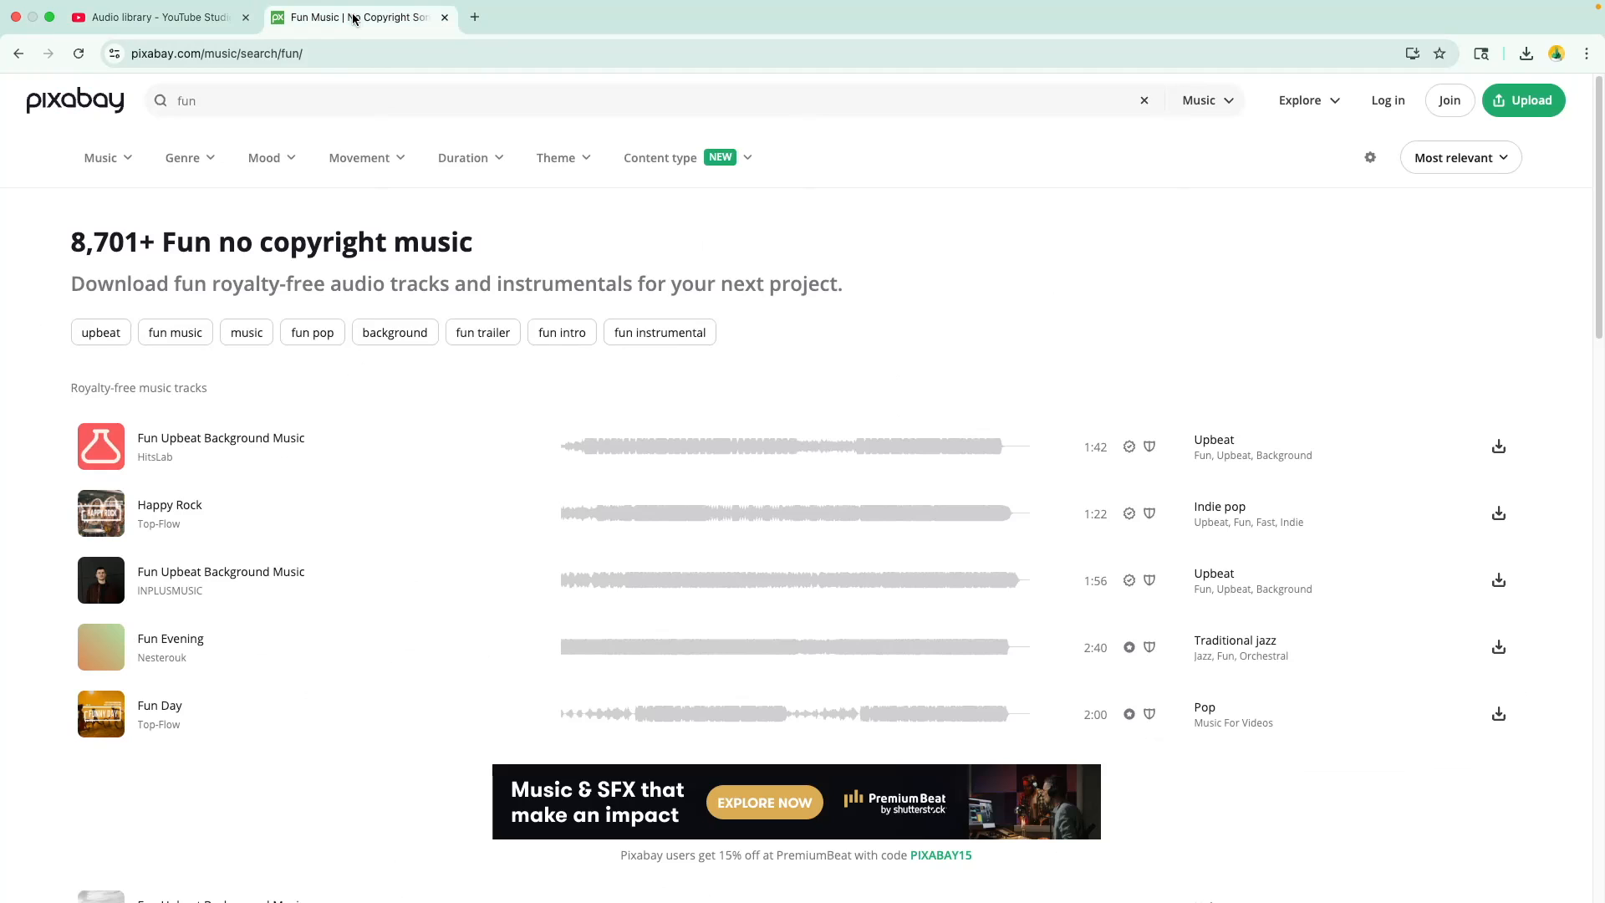
pyautogui.click(1214, 103)
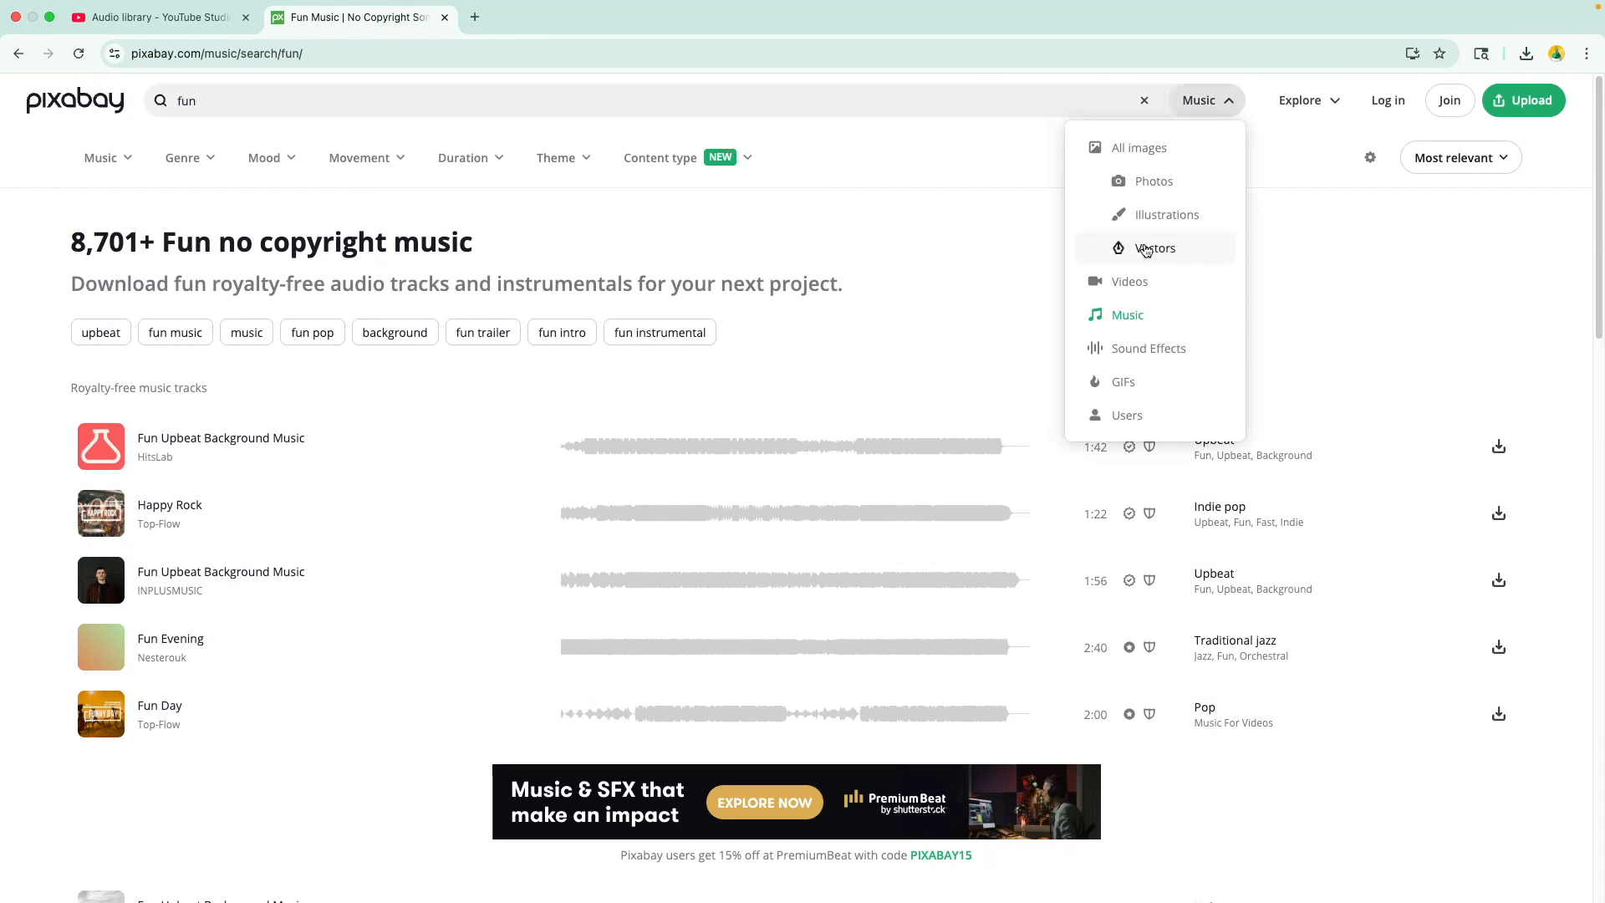
pyautogui.click(315, 107)
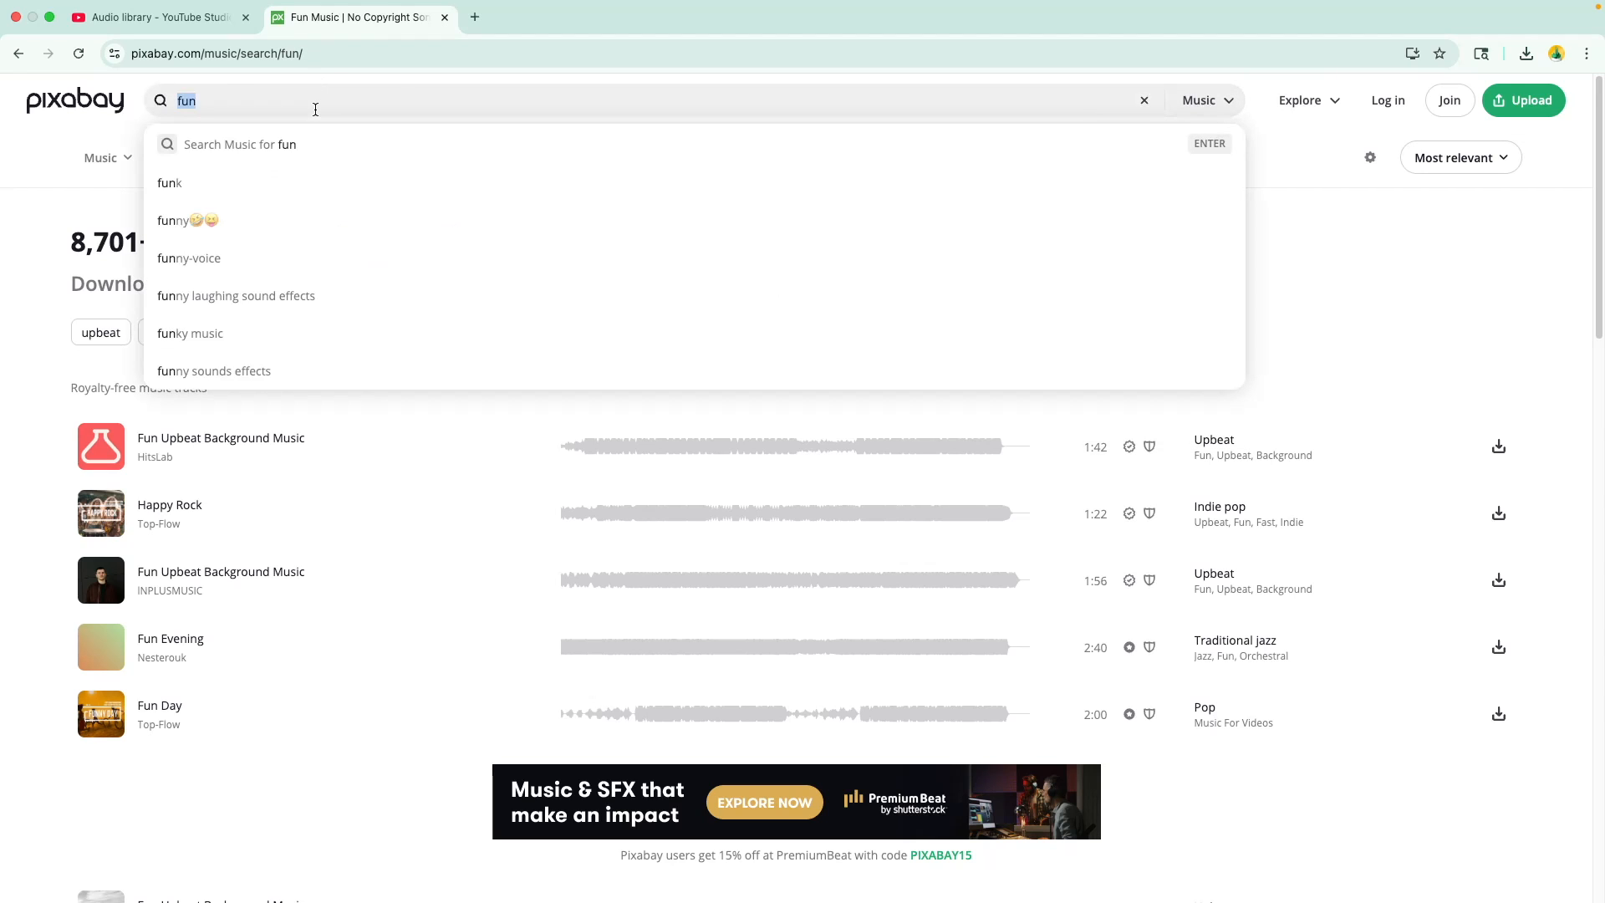
pyautogui.write('calm')
pyautogui.press('Return')
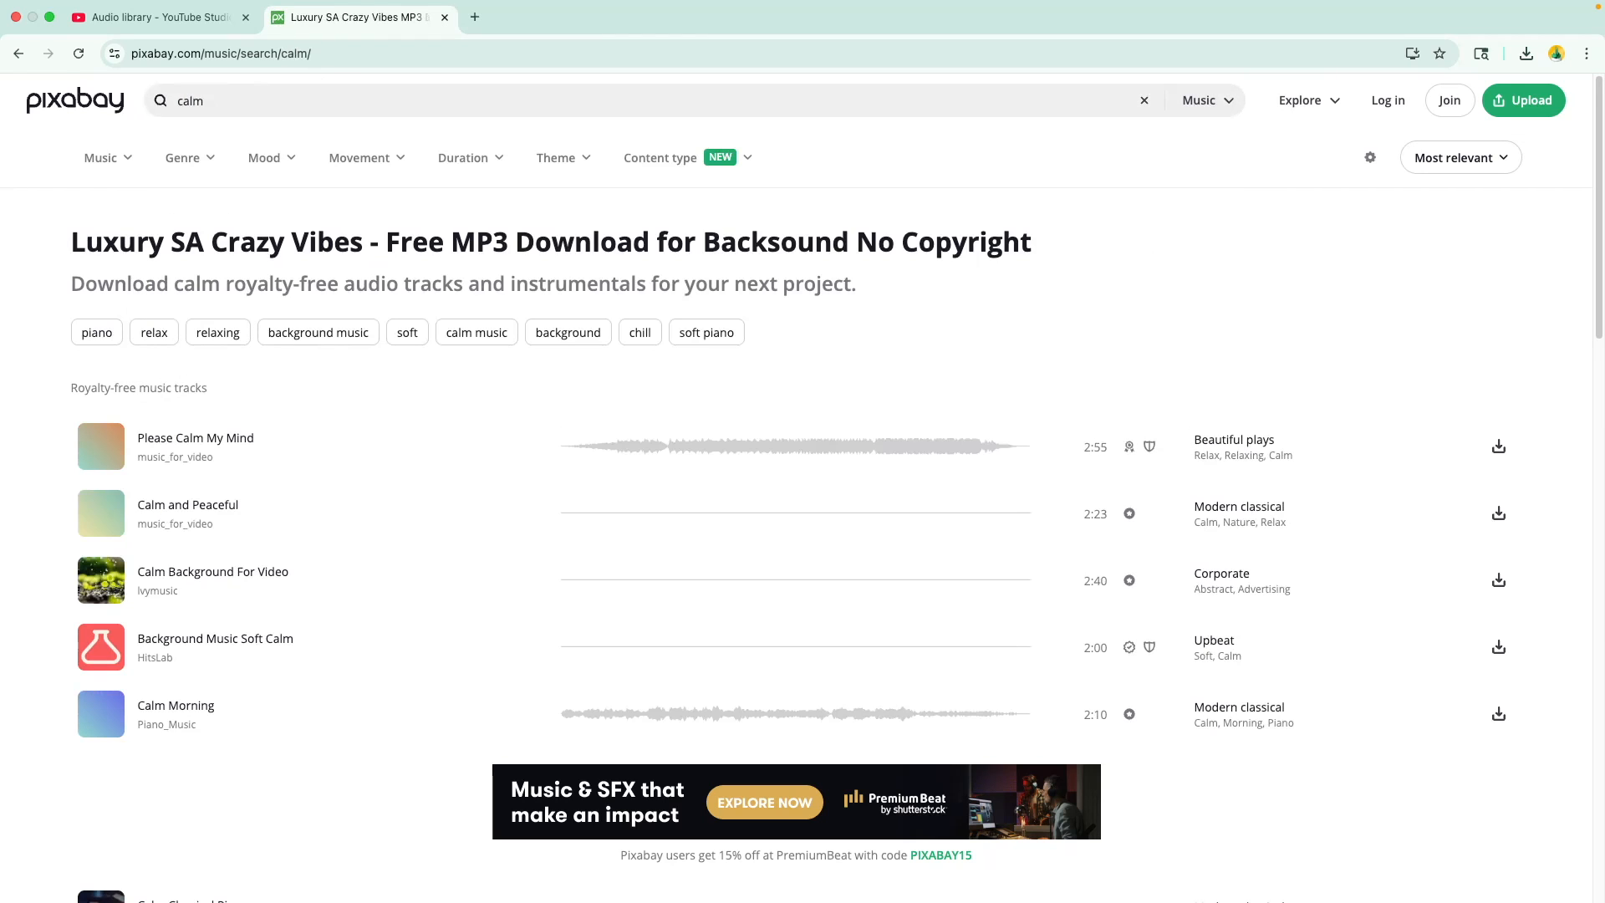
# - Search the YouTube Studio audio library for "new morning", preview the New Morning track by TrackTribe and download it
pyautogui.click(192, 17)
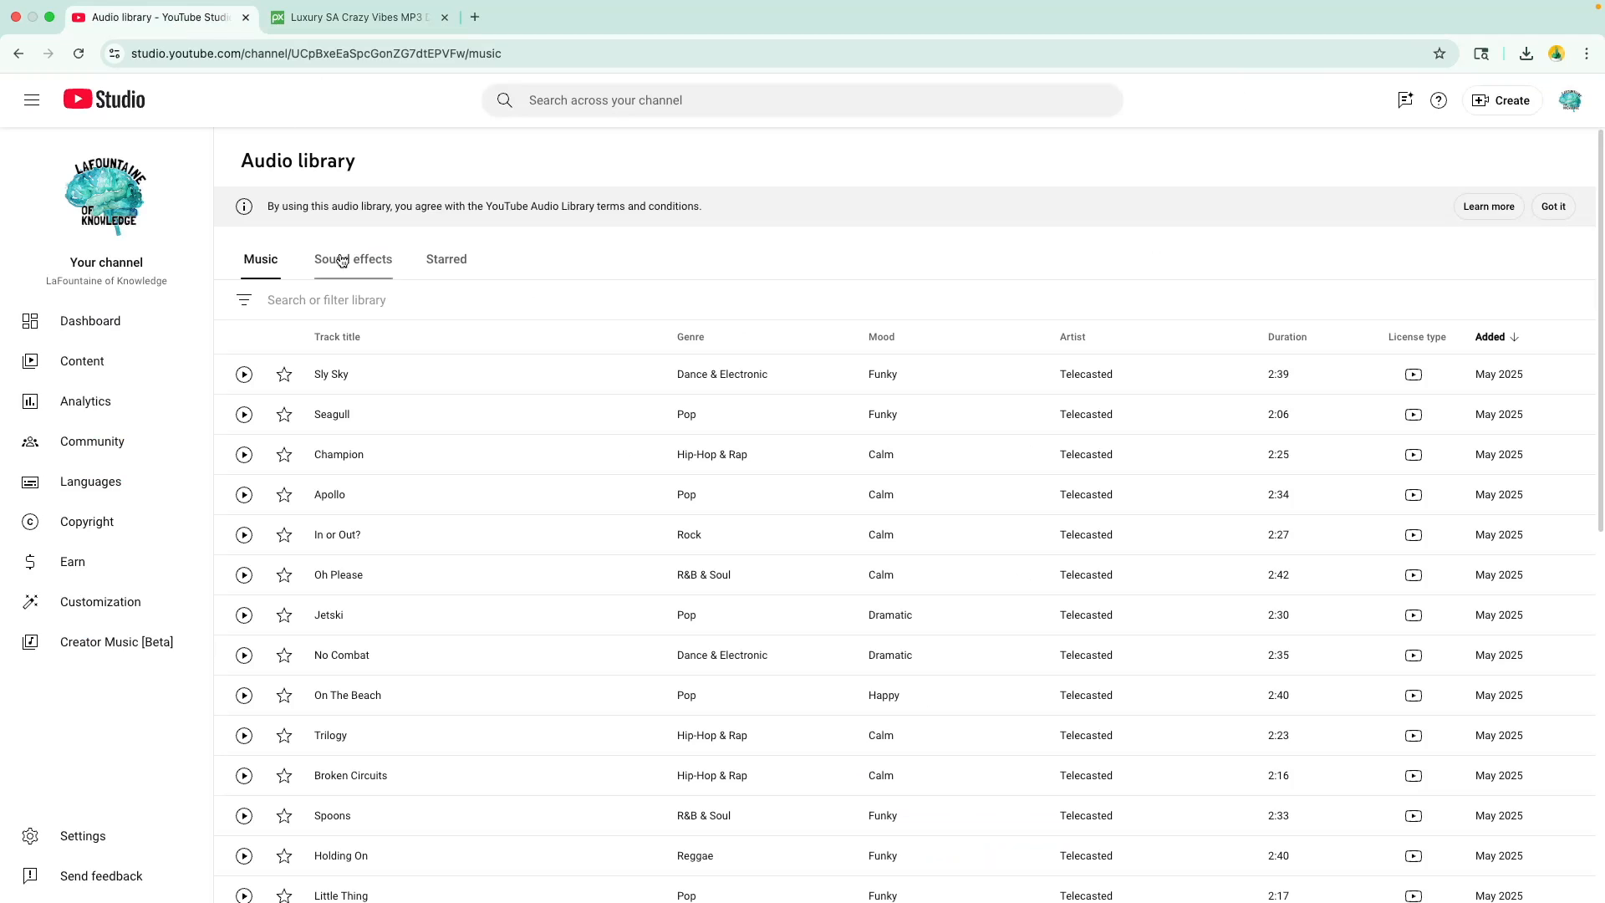
pyautogui.click(298, 308)
pyautogui.write('new ')
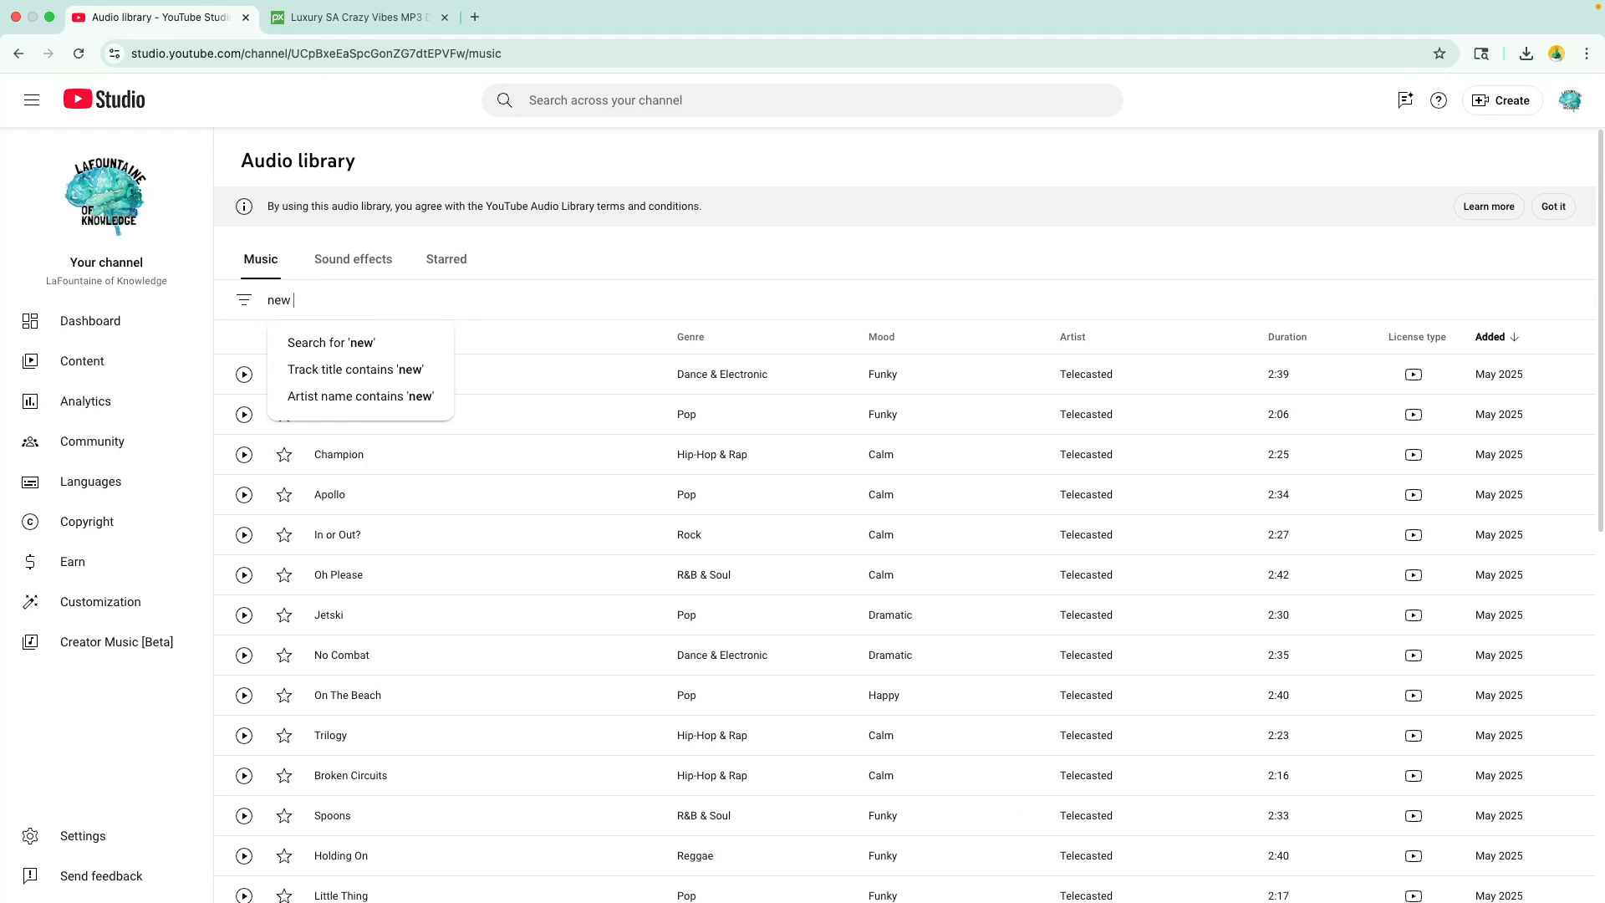
pyautogui.write('morning')
pyautogui.press('Return')
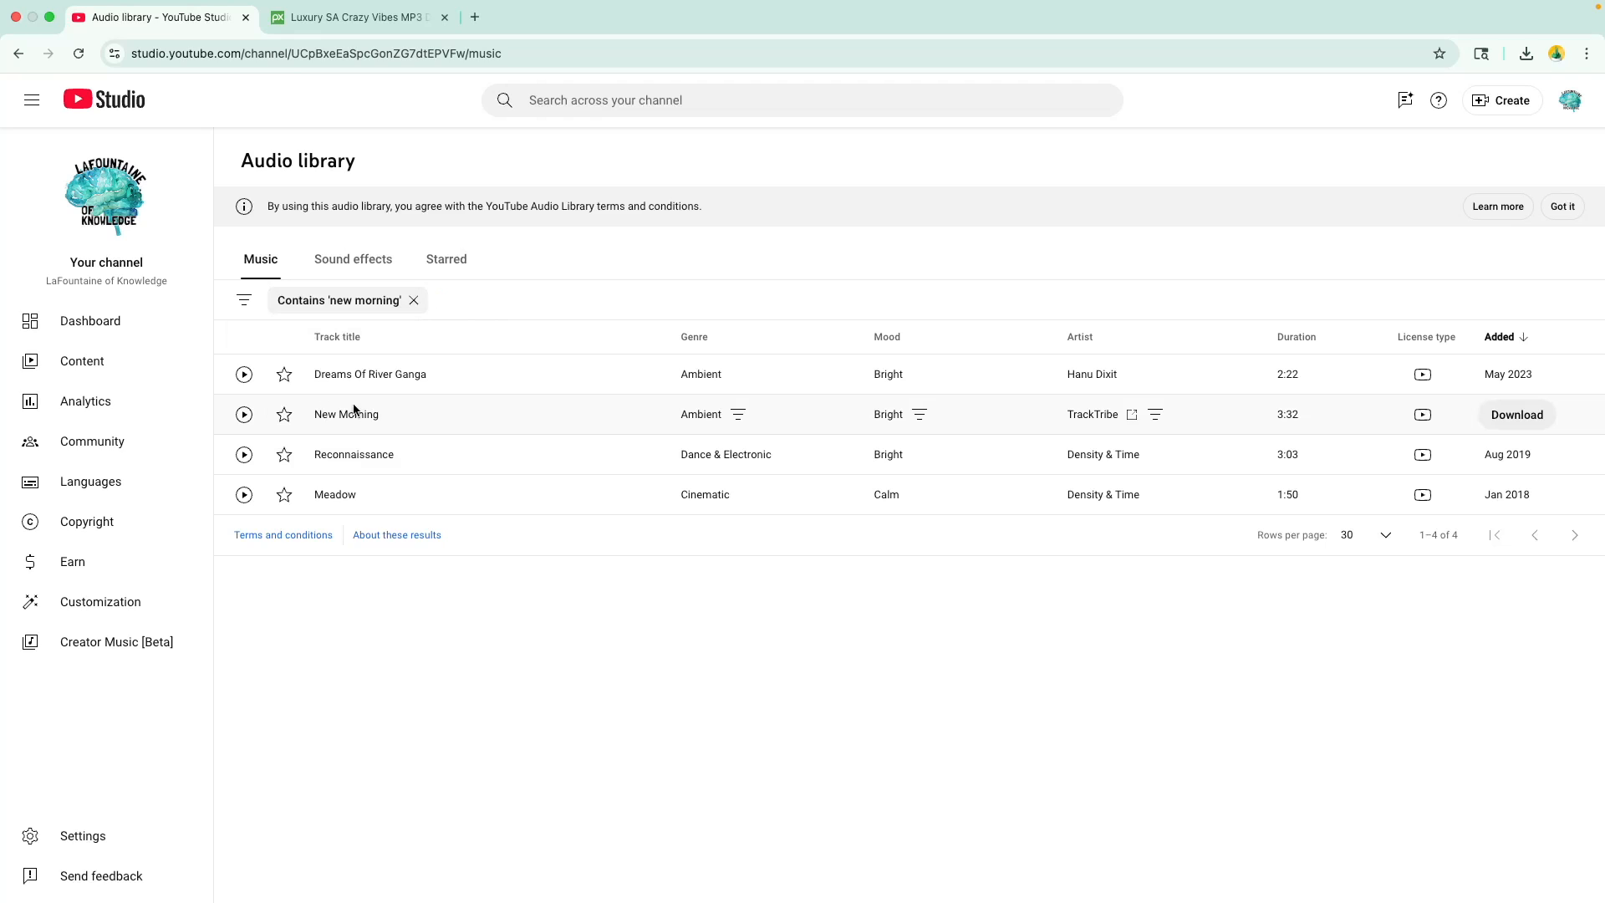
pyautogui.click(244, 415)
pyautogui.click(244, 415)
pyautogui.click(1529, 417)
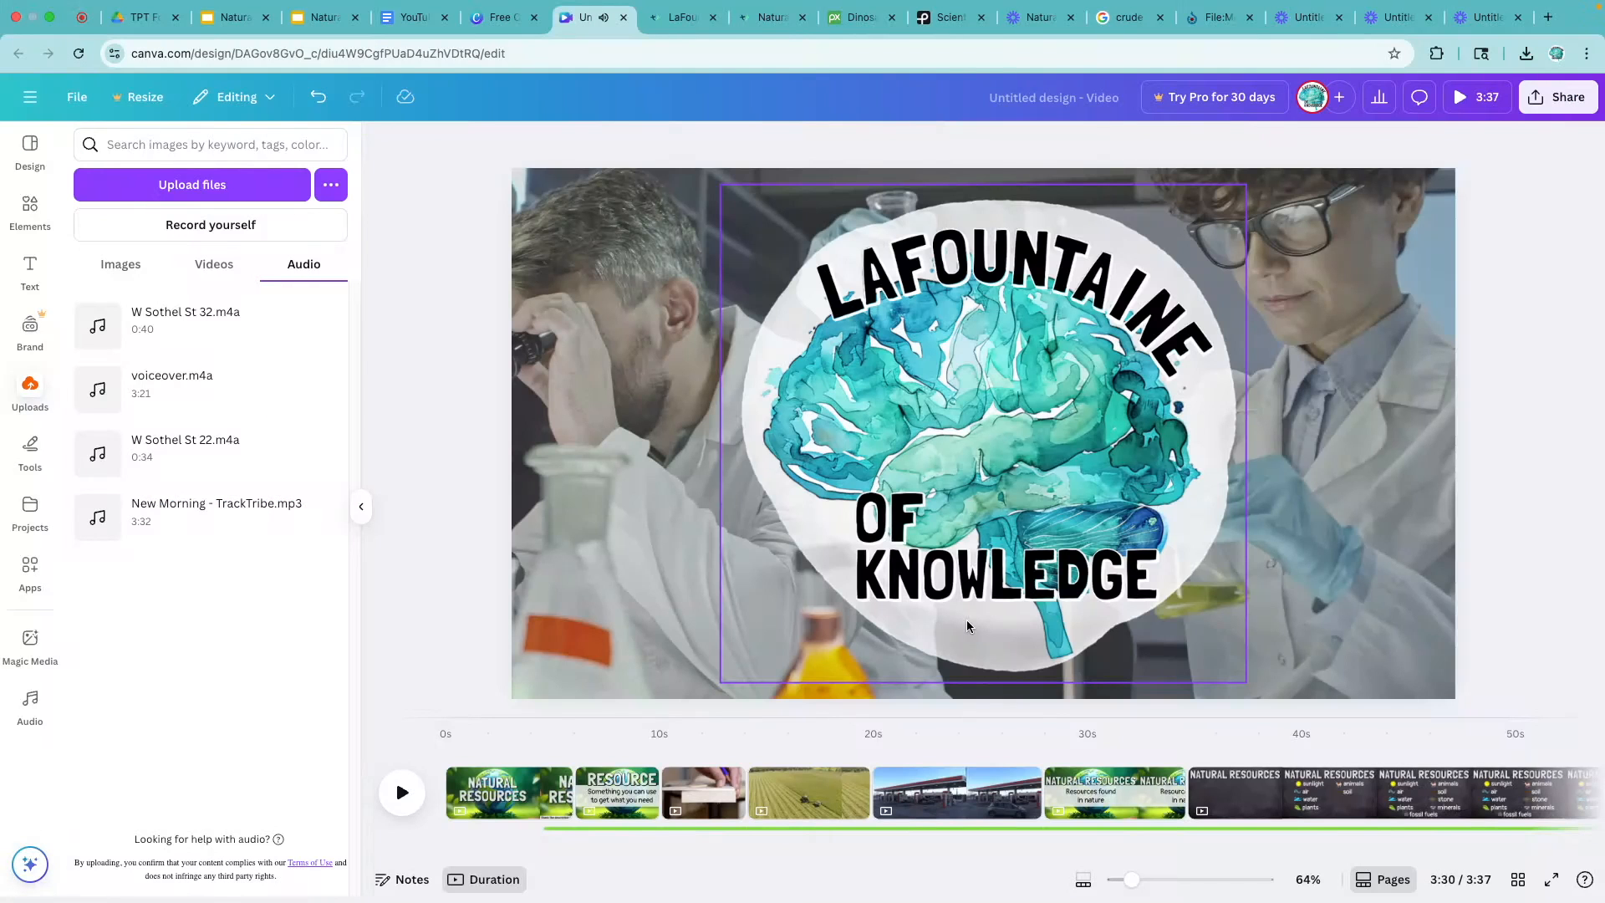
# - Upload the downloaded New Morning - TrackTribe MP3 to the Canva project and place it on the timeline starting at 0:00
pyautogui.click(498, 790)
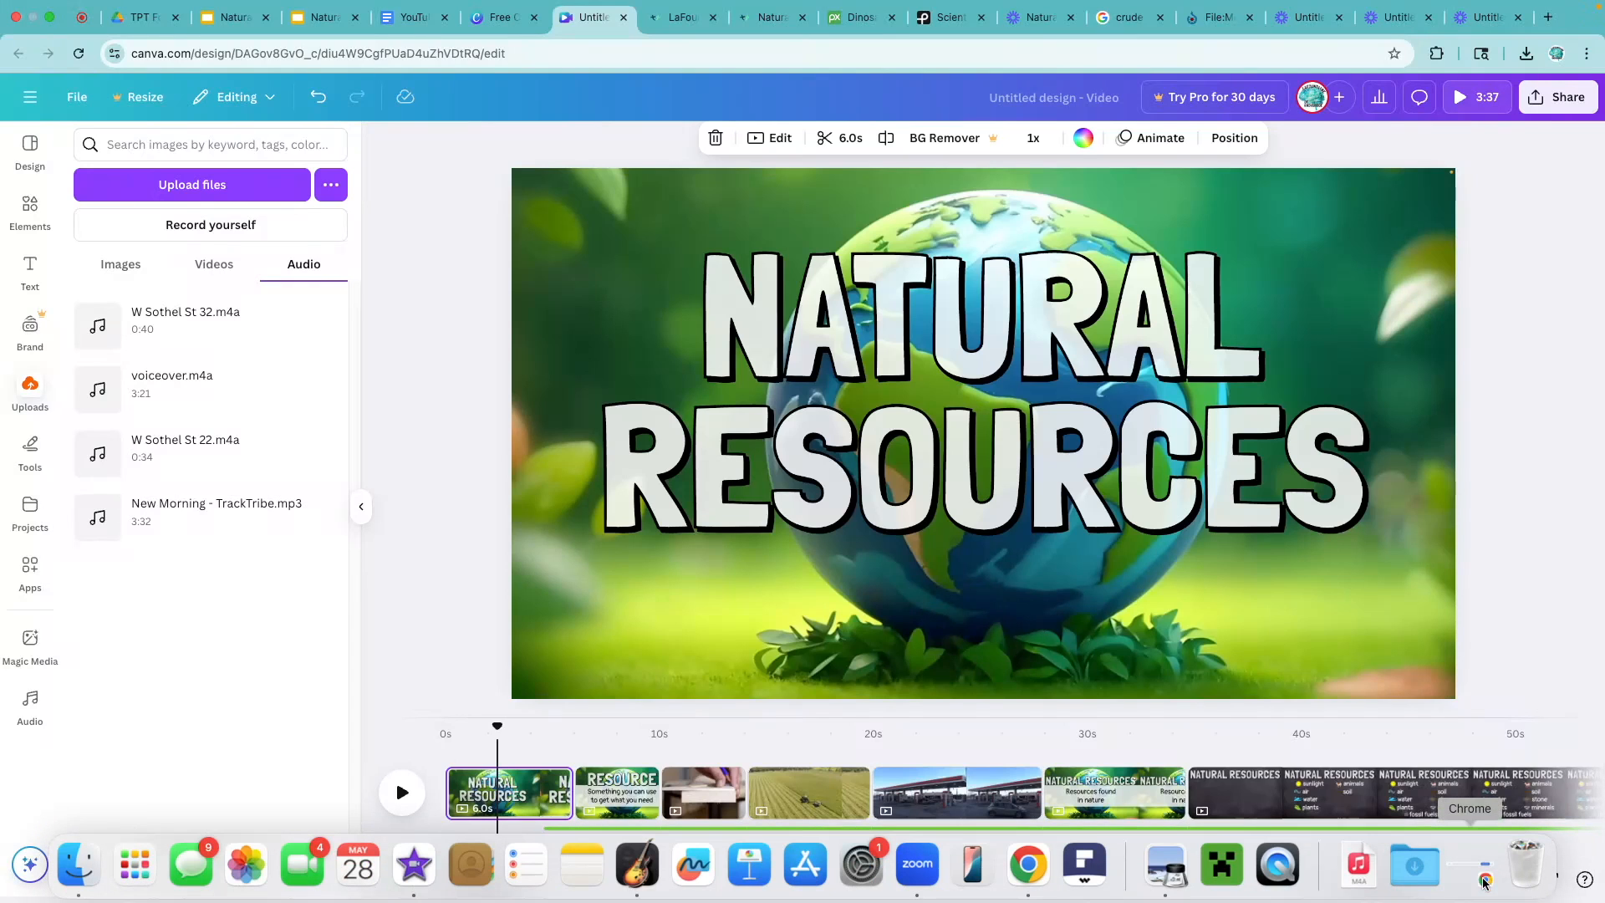
pyautogui.click(1411, 869)
pyautogui.moveTo(959, 242); pyautogui.dragTo(178, 437)
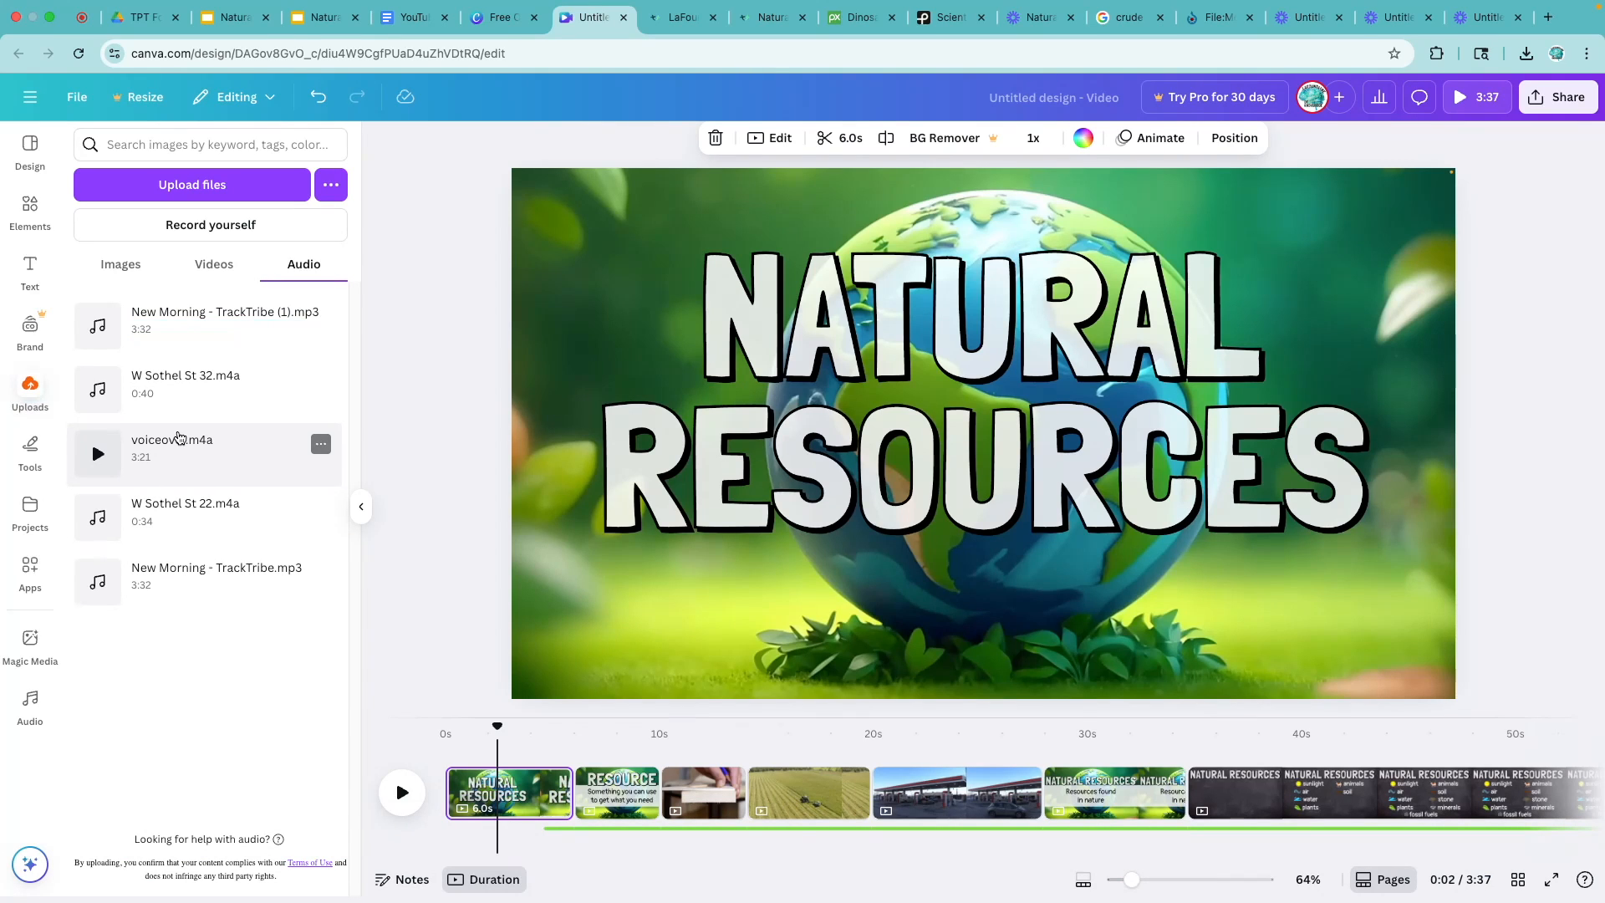
pyautogui.moveTo(139, 311); pyautogui.dragTo(445, 810)
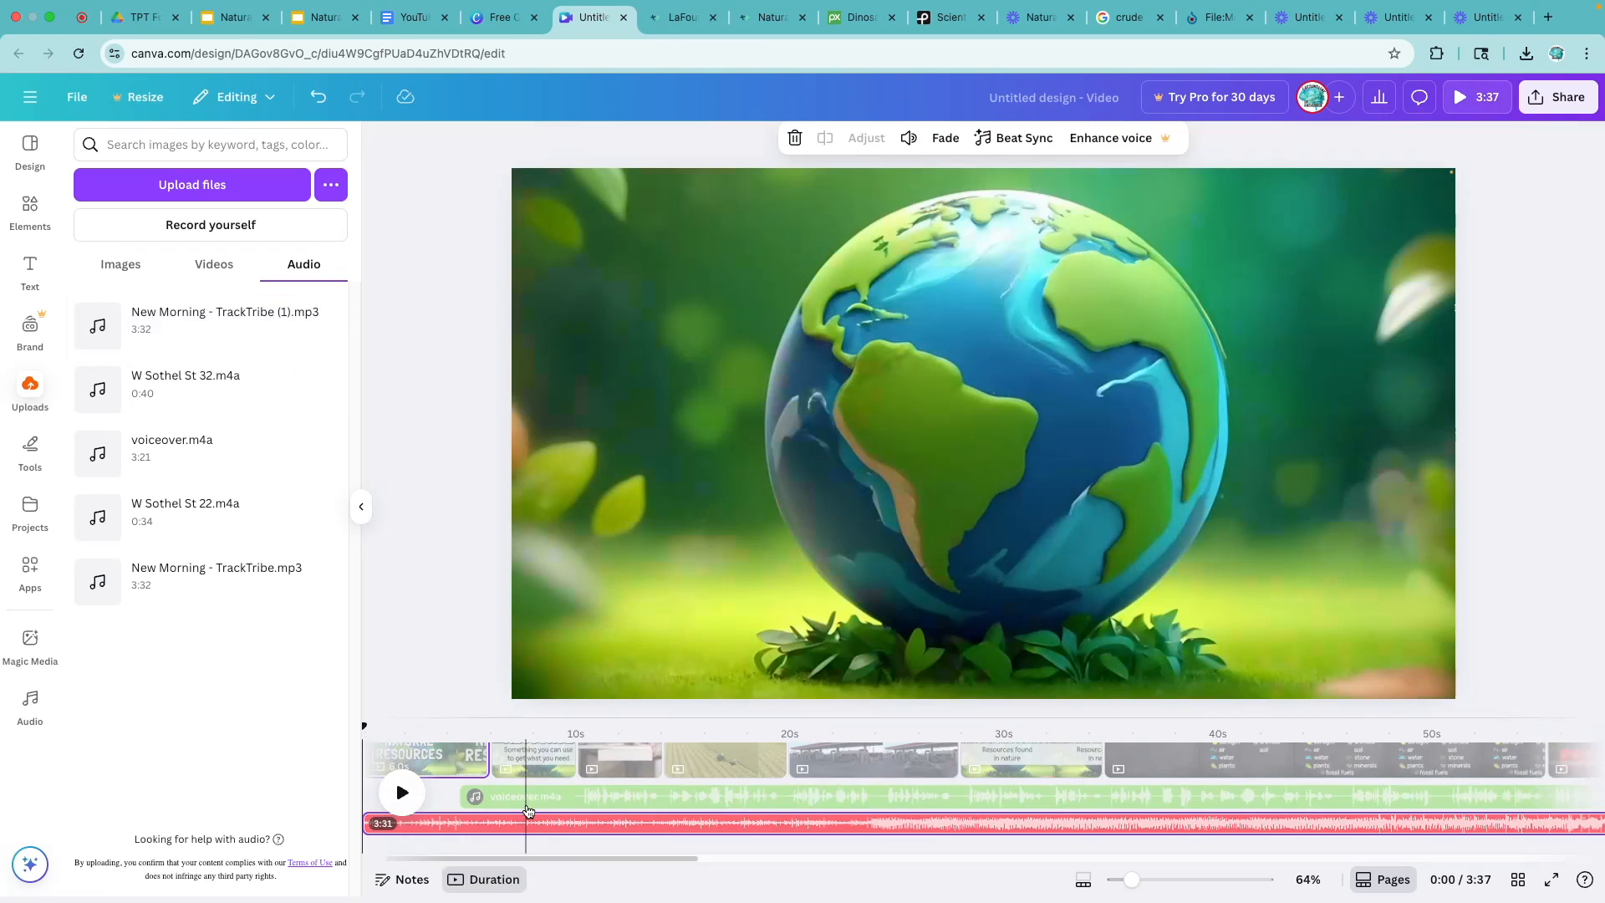
# - Play the opening to hear the music under the narration and lower the New Morning track's volume to 25
pyautogui.click(402, 793)
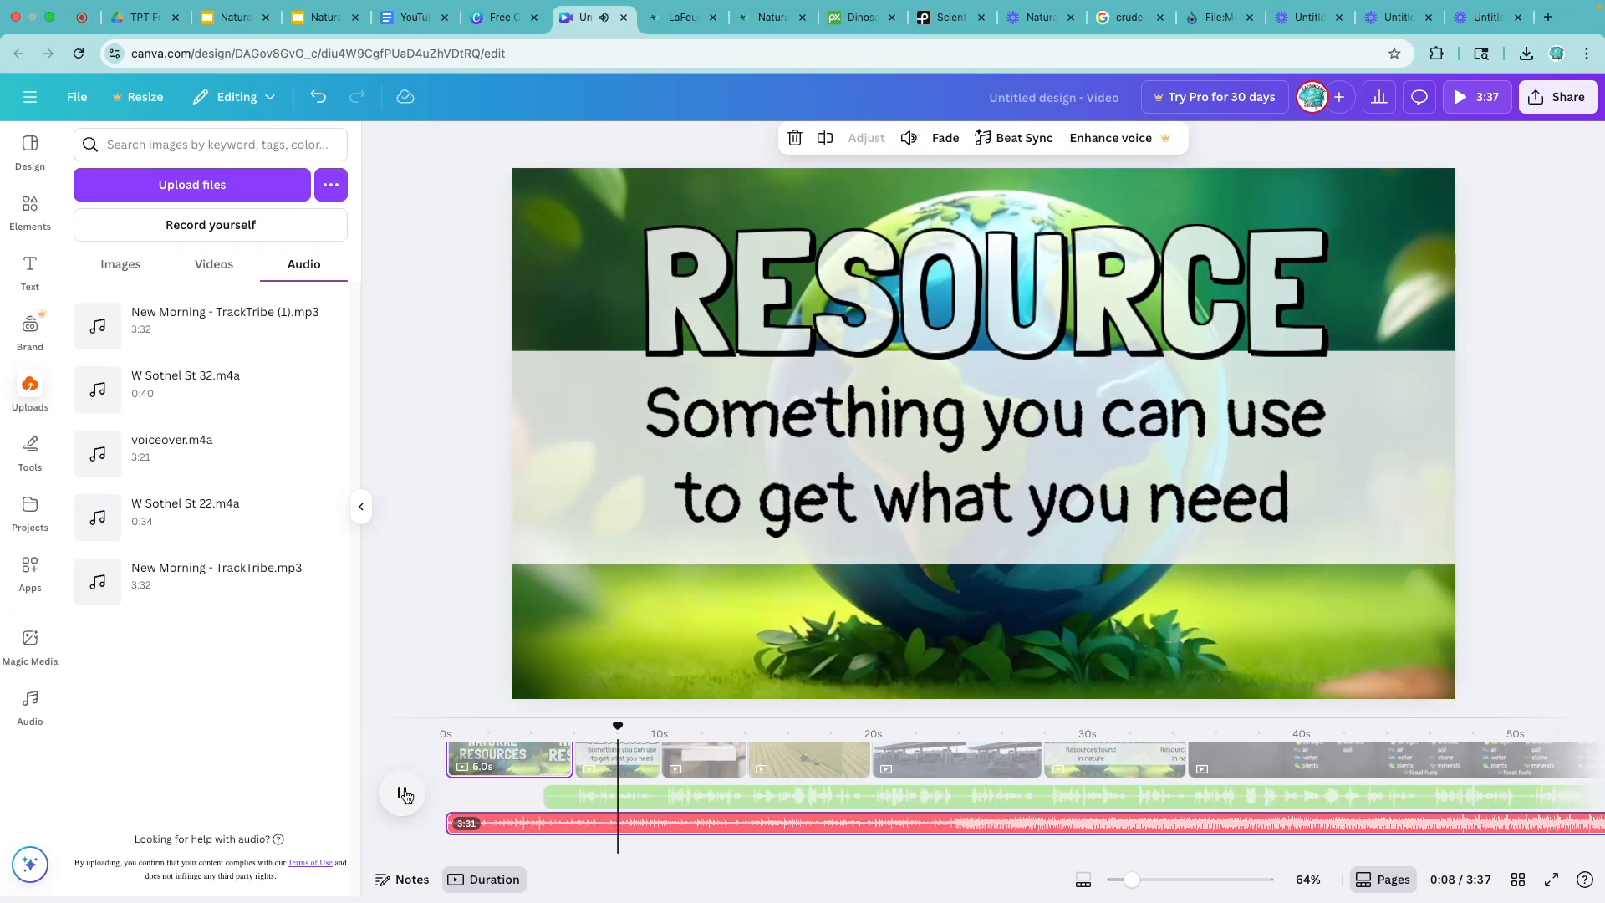
pyautogui.click(404, 793)
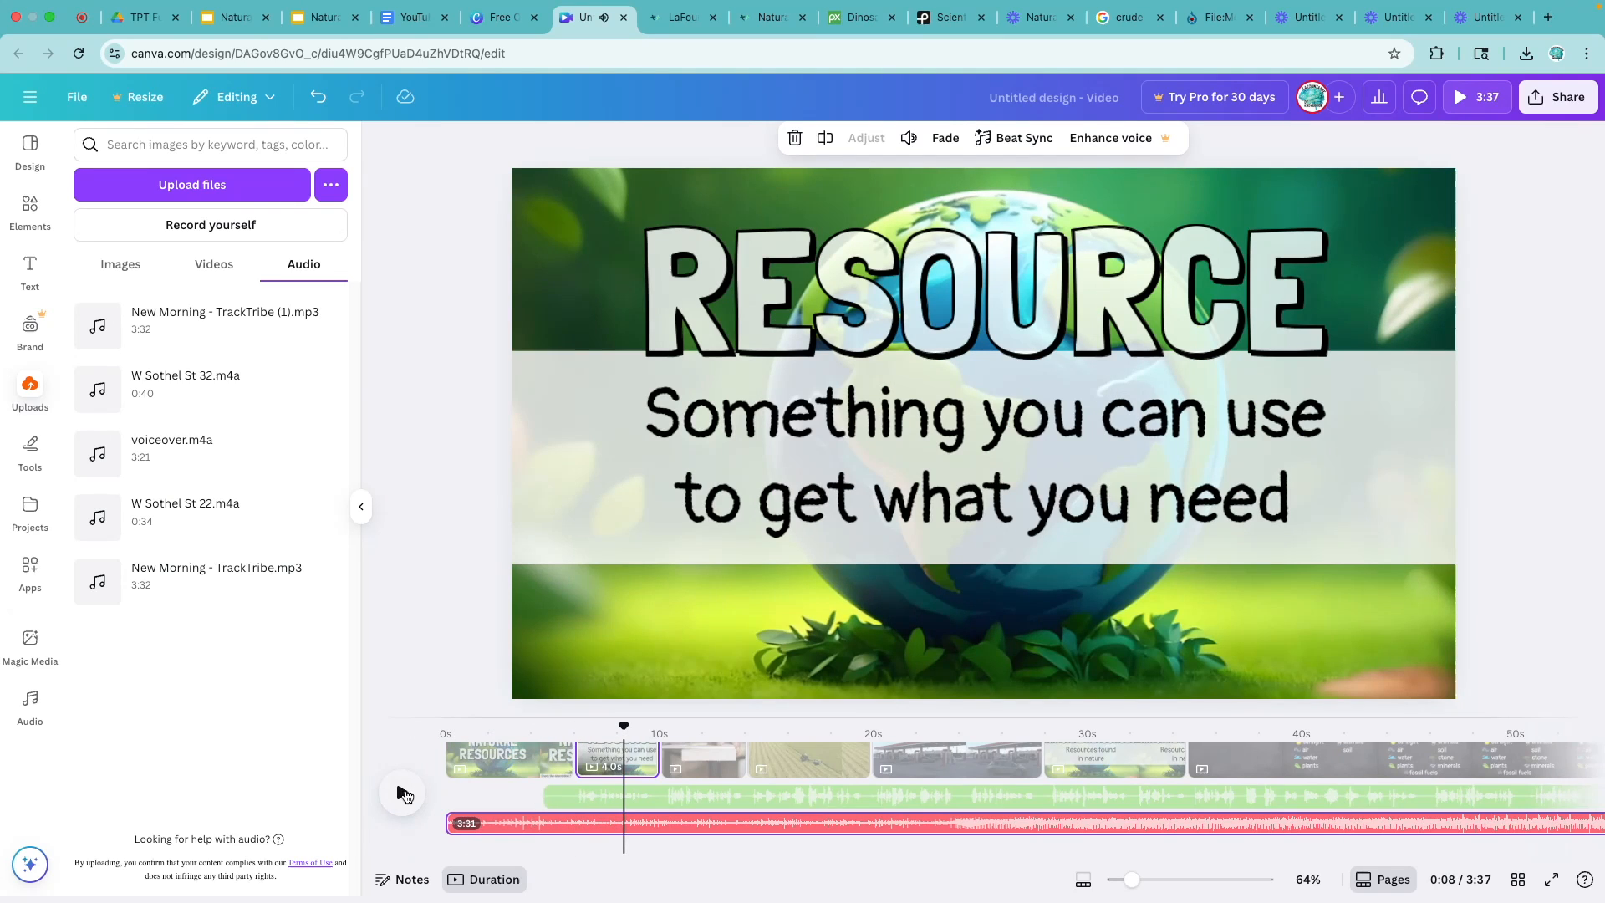
pyautogui.click(567, 829)
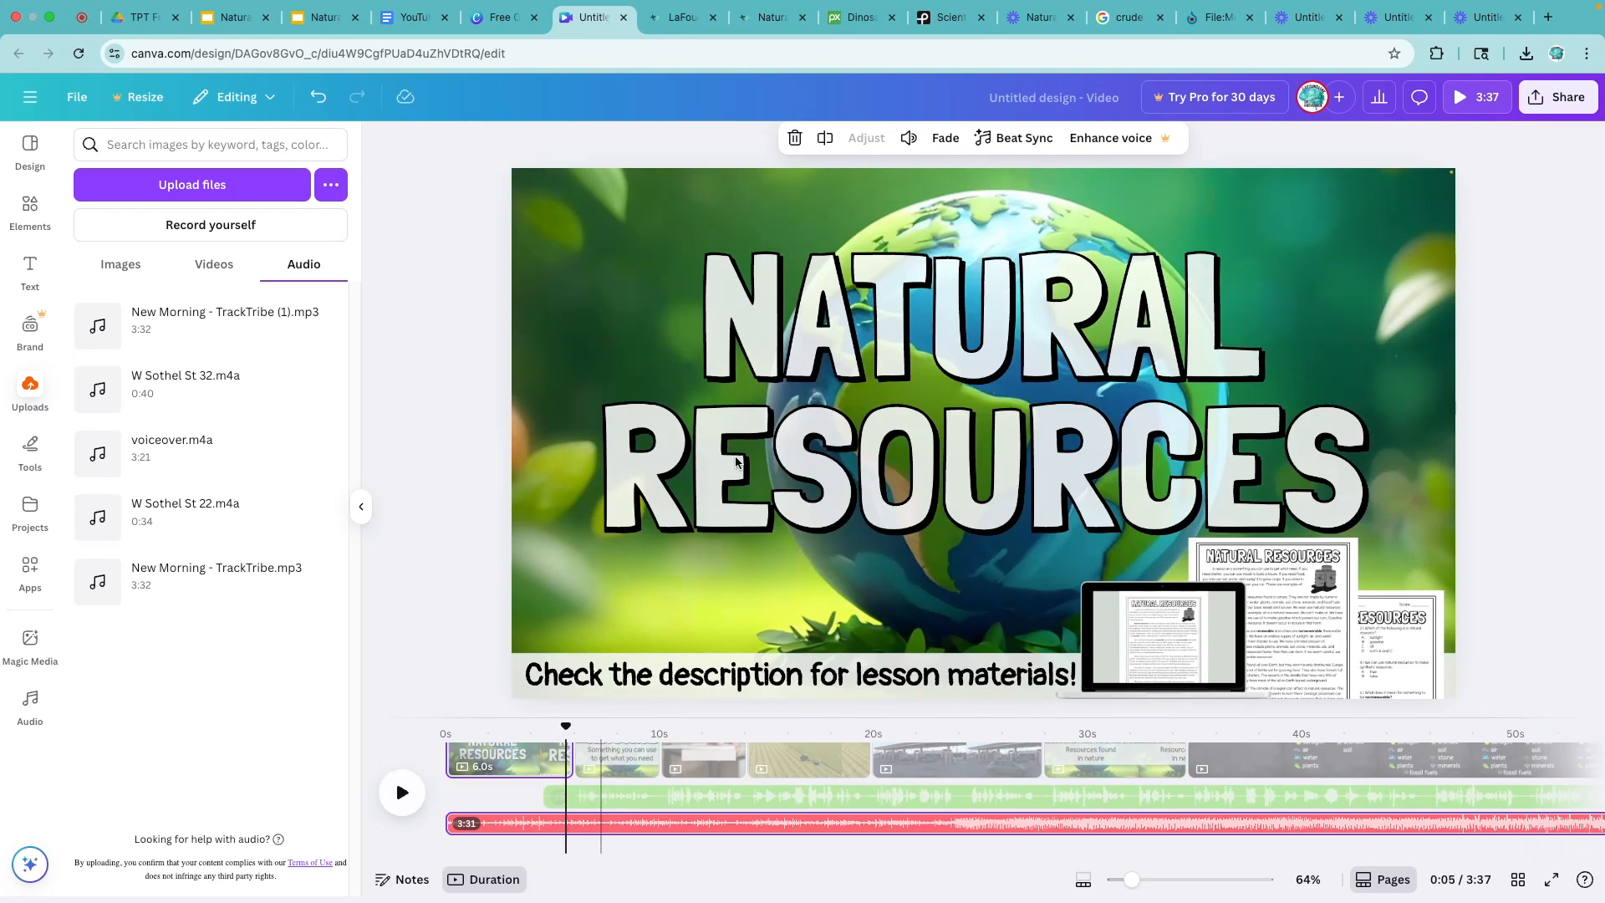
pyautogui.click(908, 139)
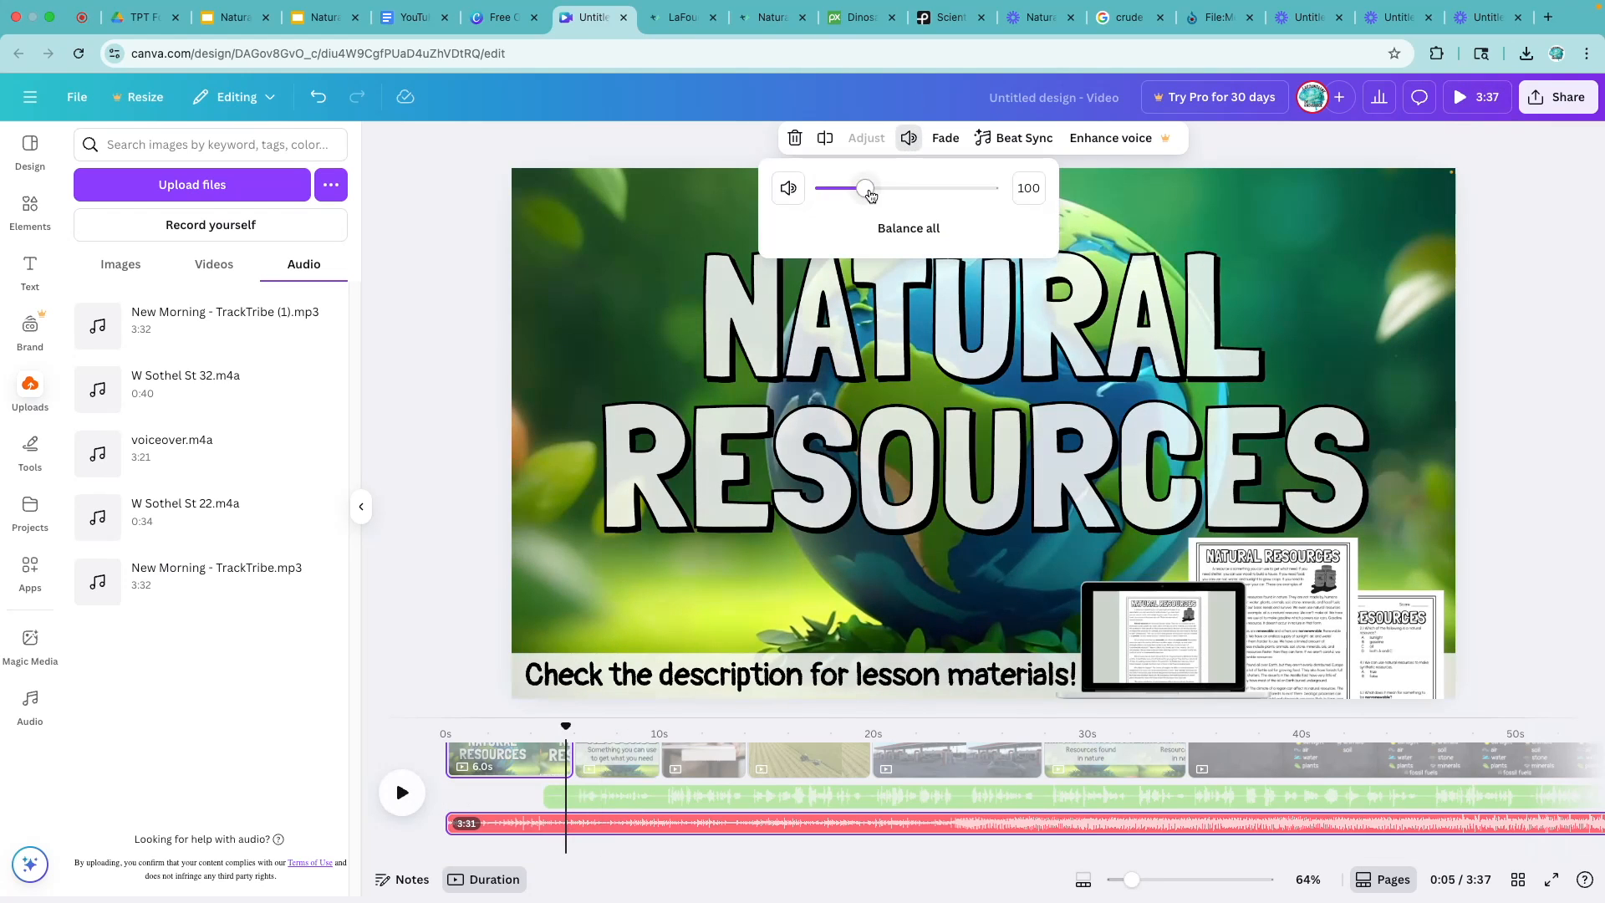
pyautogui.moveTo(864, 198); pyautogui.dragTo(837, 197)
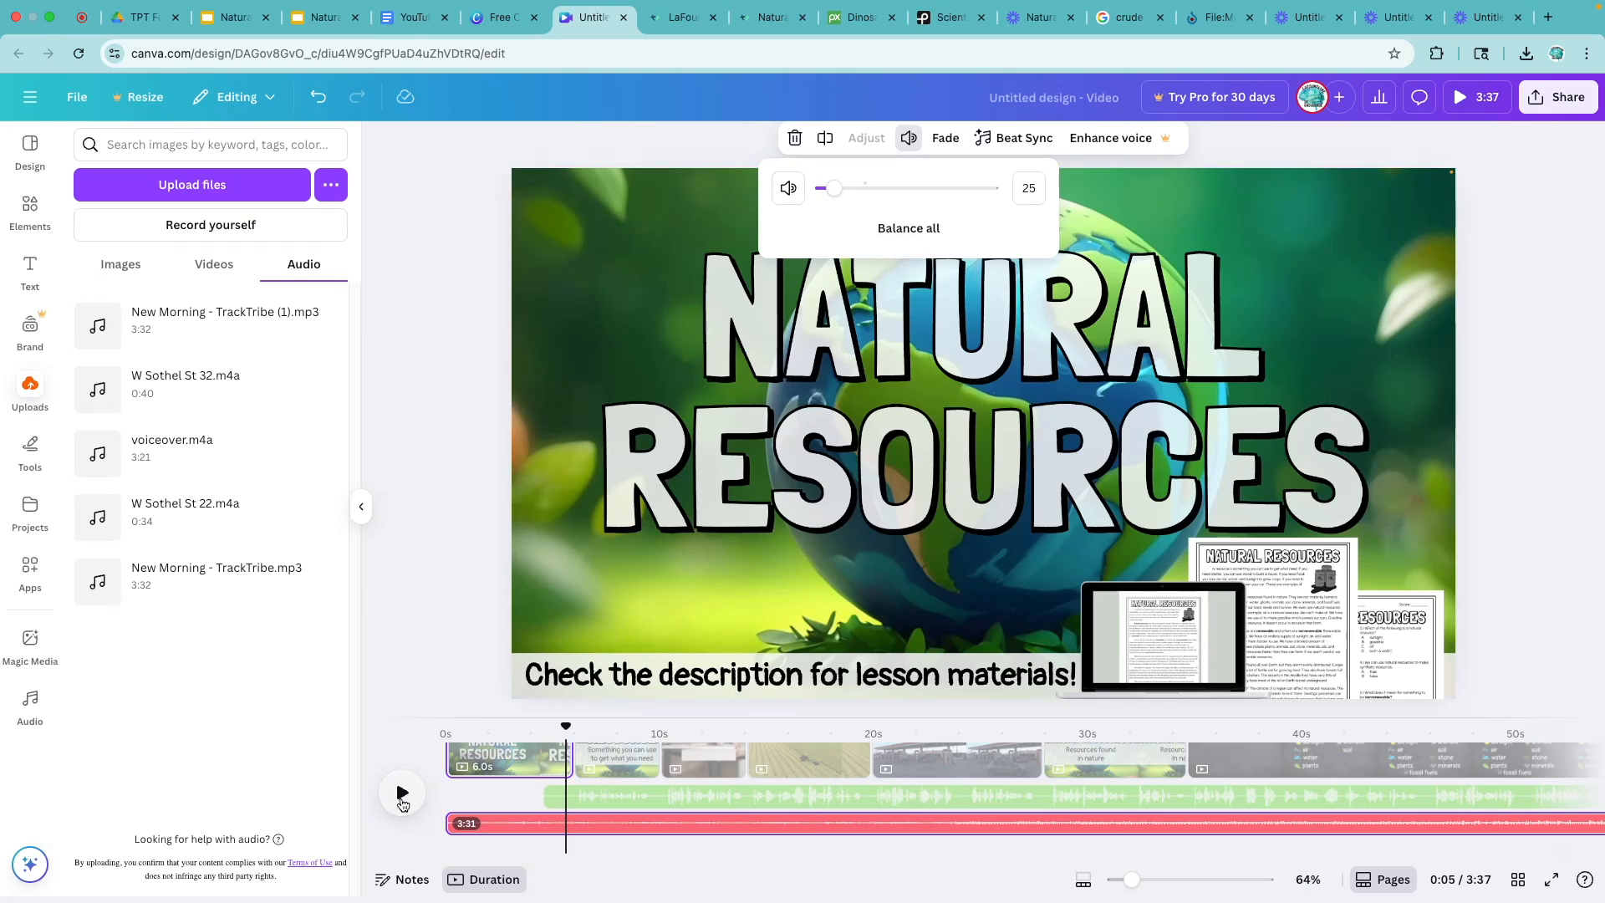
# - Play the narrated section to check the audio balance, reduce the New Morning track's volume to 21 and listen again
pyautogui.click(402, 794)
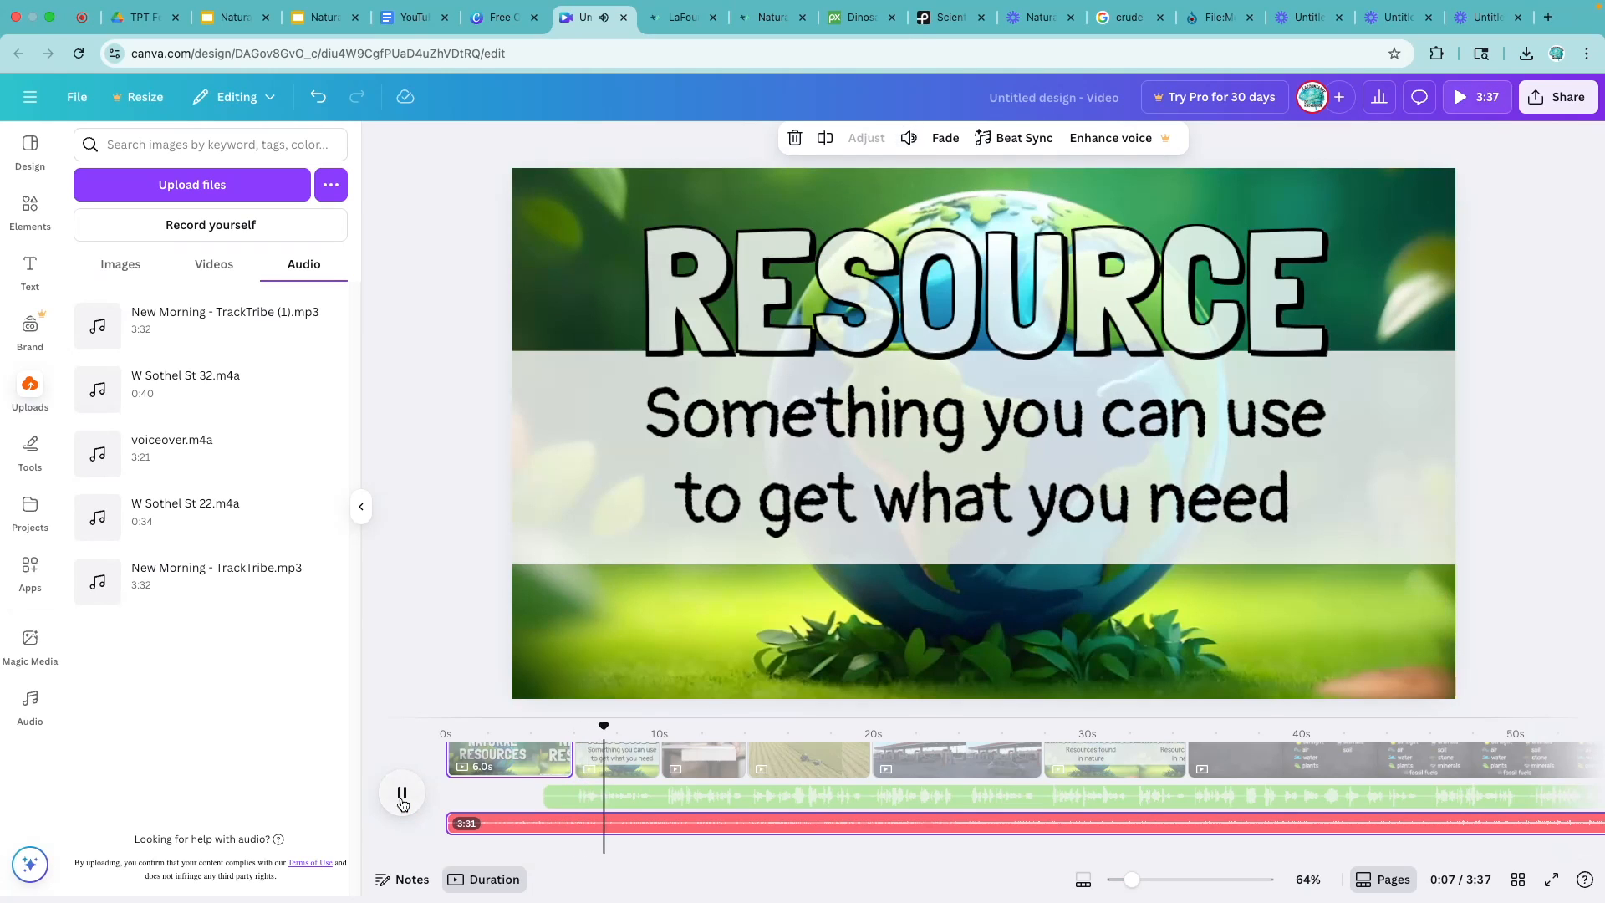
pyautogui.press('XF86AudioRaiseVolume')
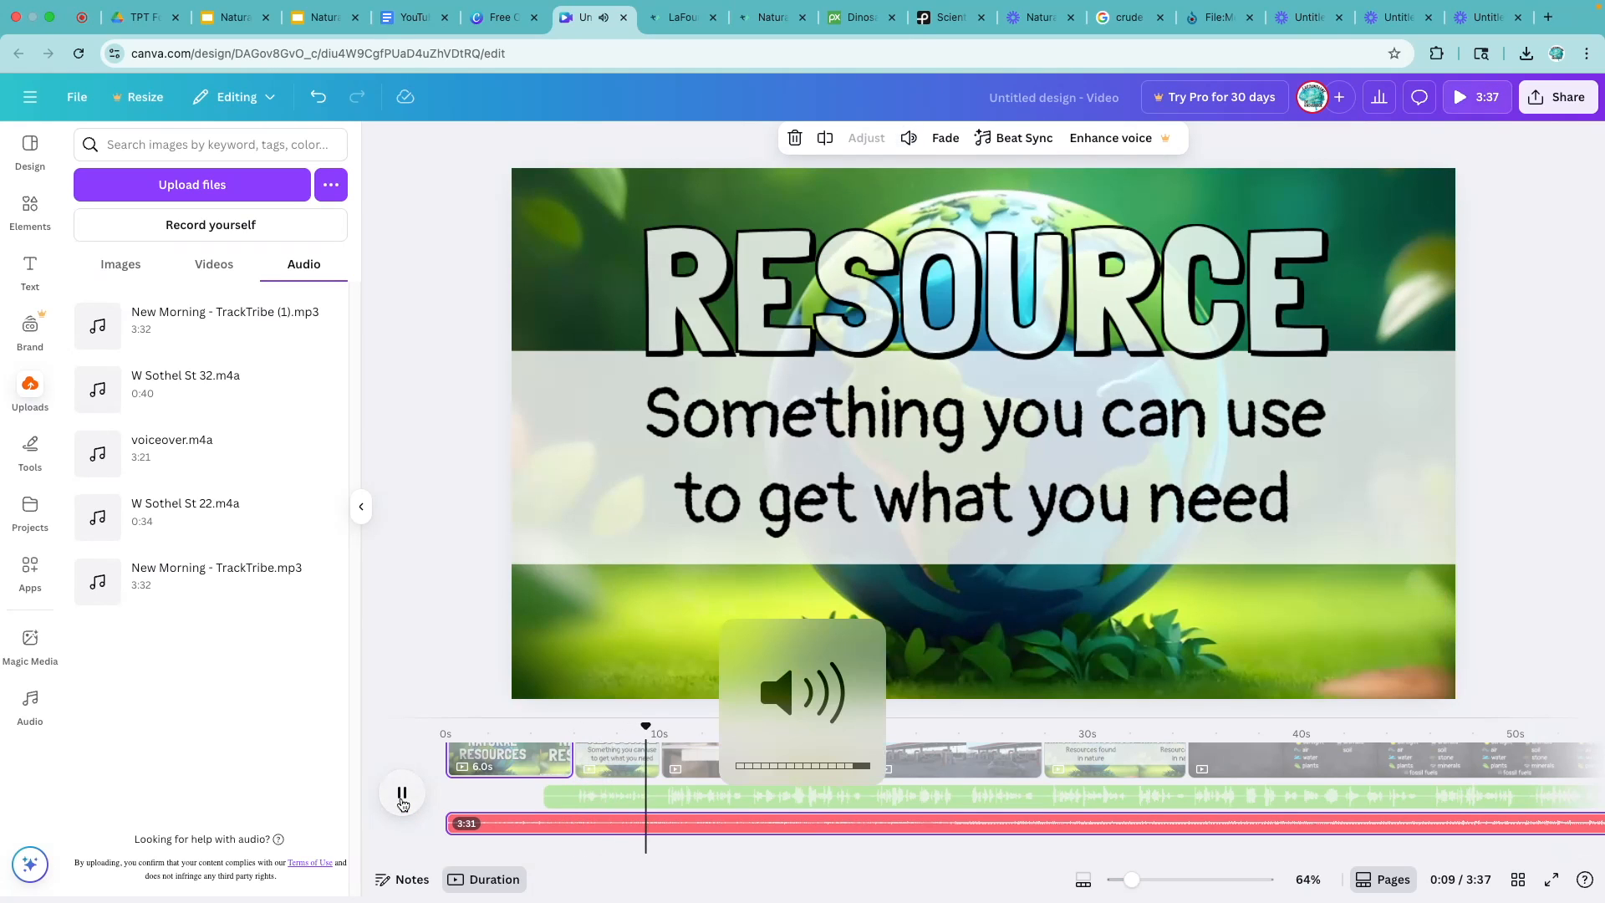
pyautogui.click(402, 794)
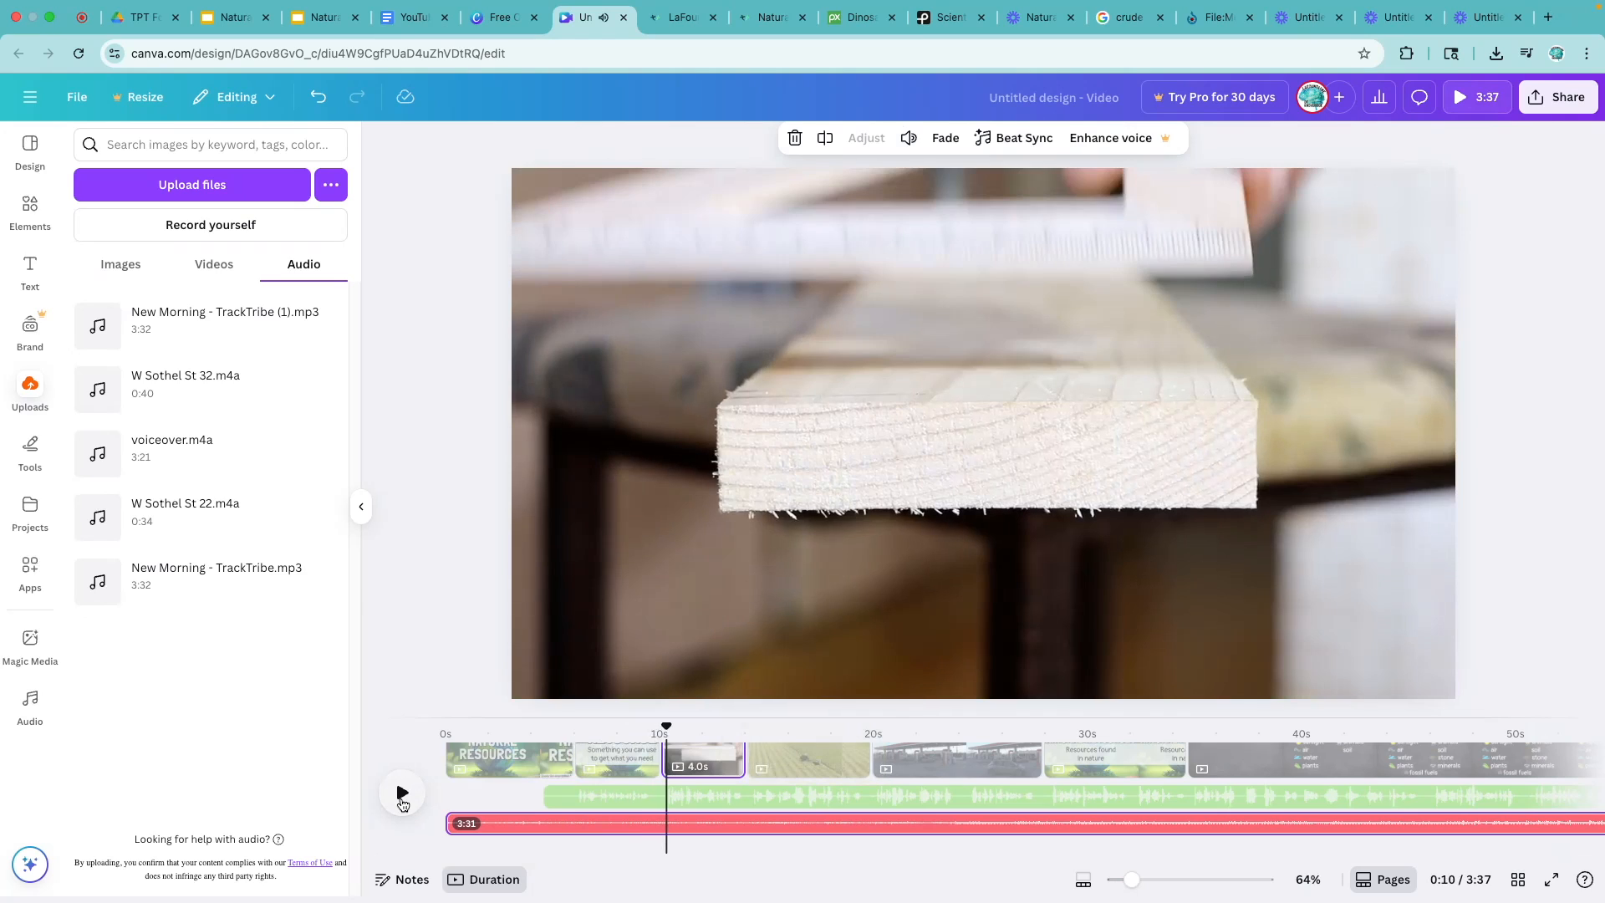
pyautogui.click(907, 139)
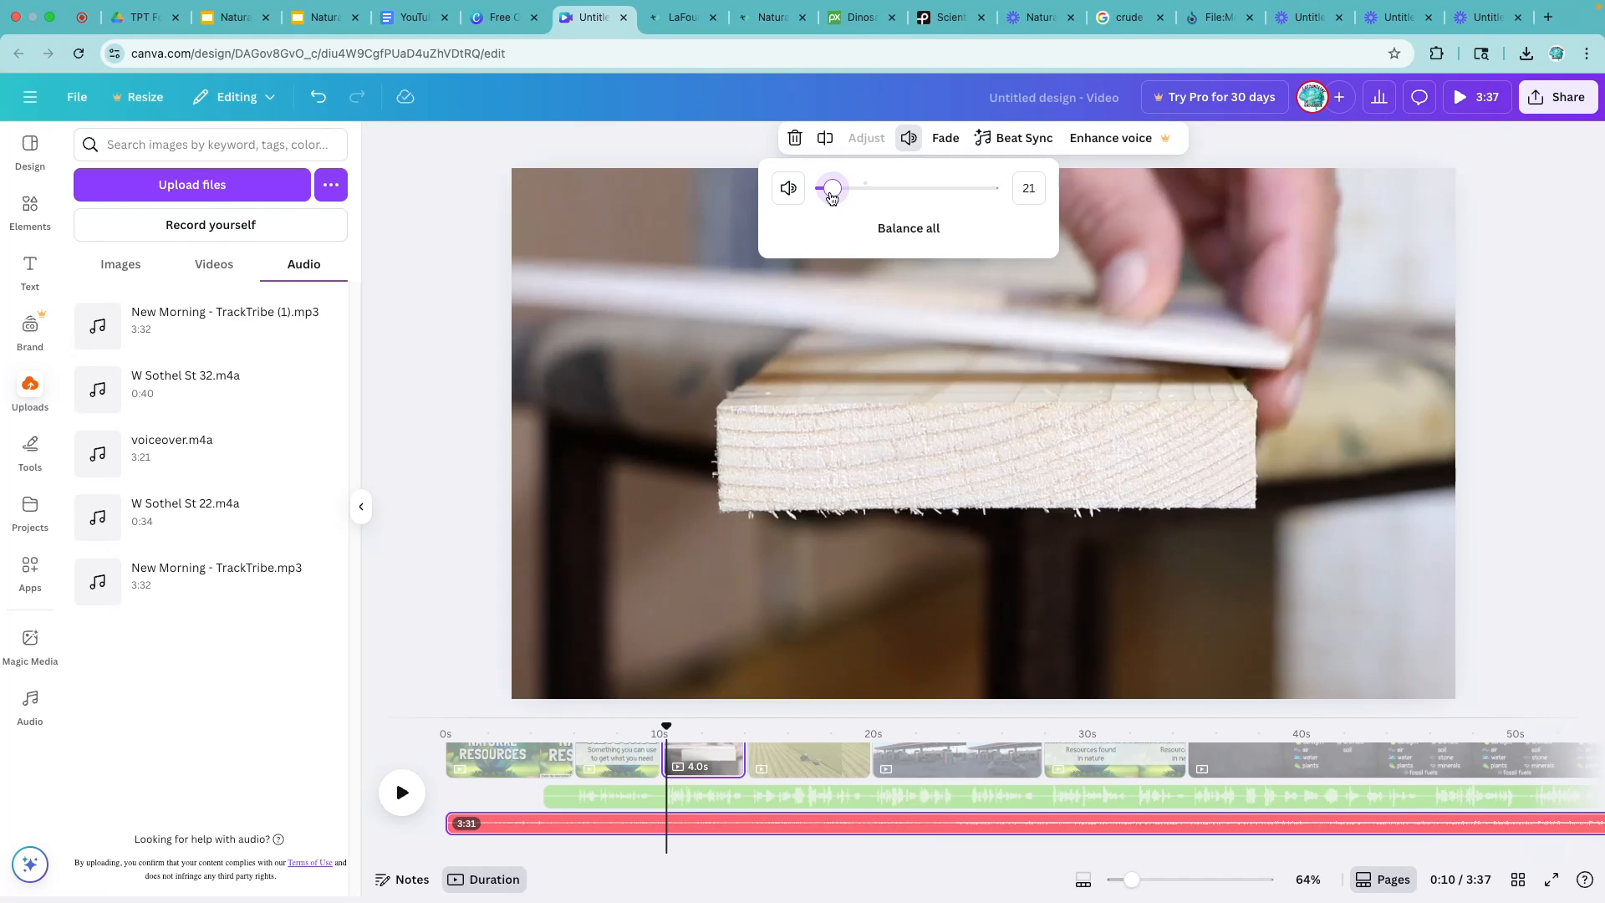
pyautogui.click(402, 793)
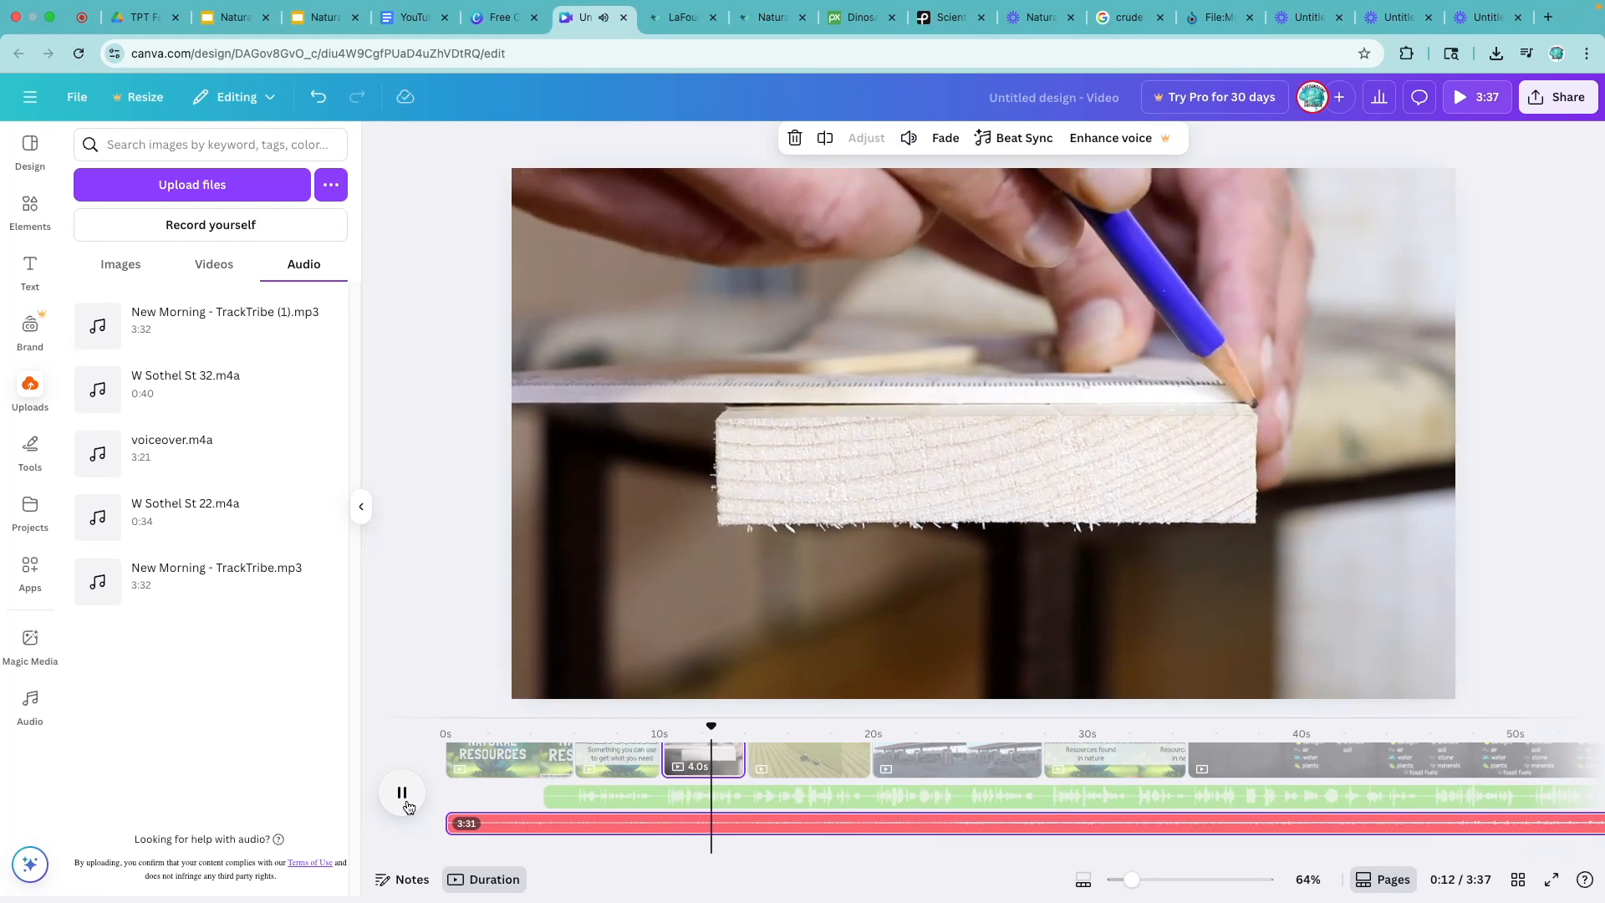
pyautogui.press('XF86AudioRaiseVolume')
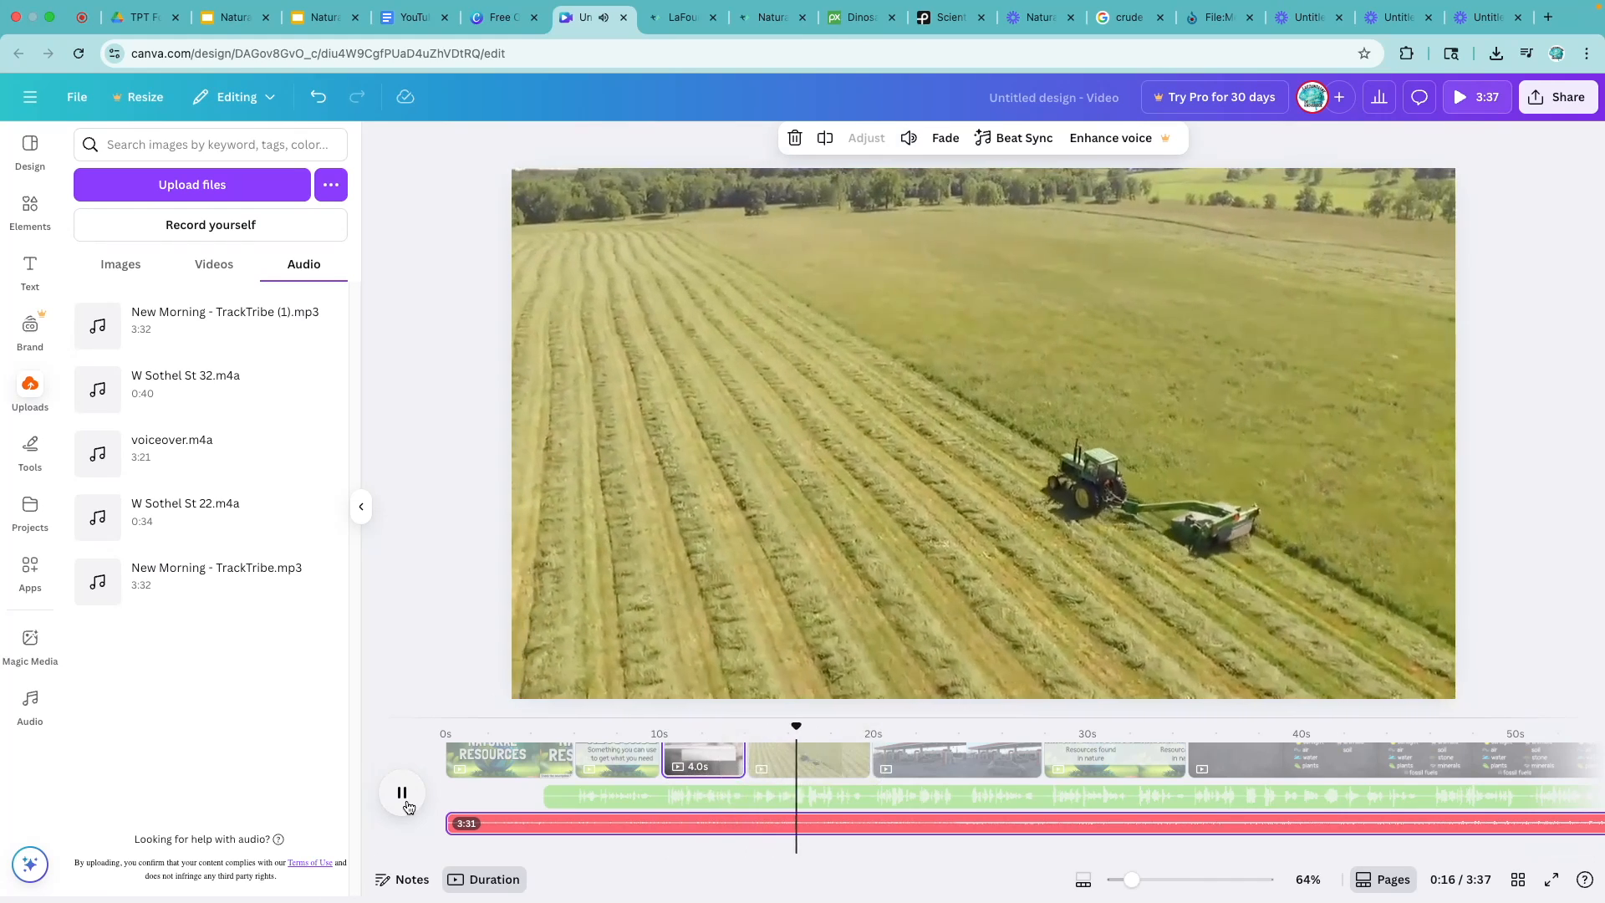
pyautogui.click(402, 792)
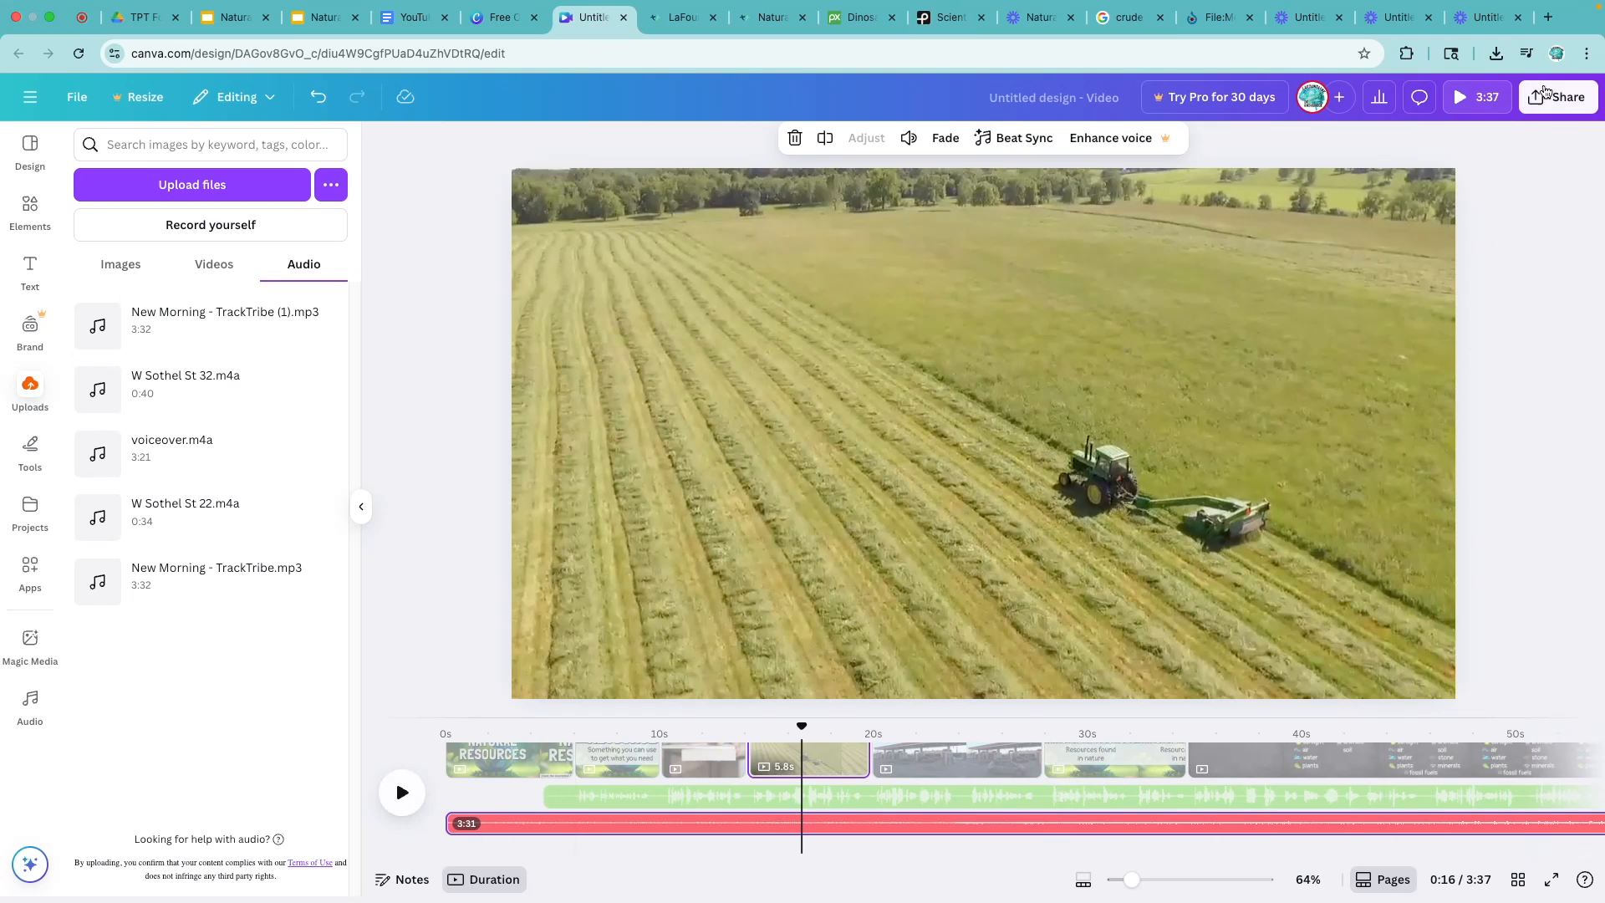
# - Download pages 1-27 of the design as an MP4 video at 1080p (HD) quality
pyautogui.click(1559, 97)
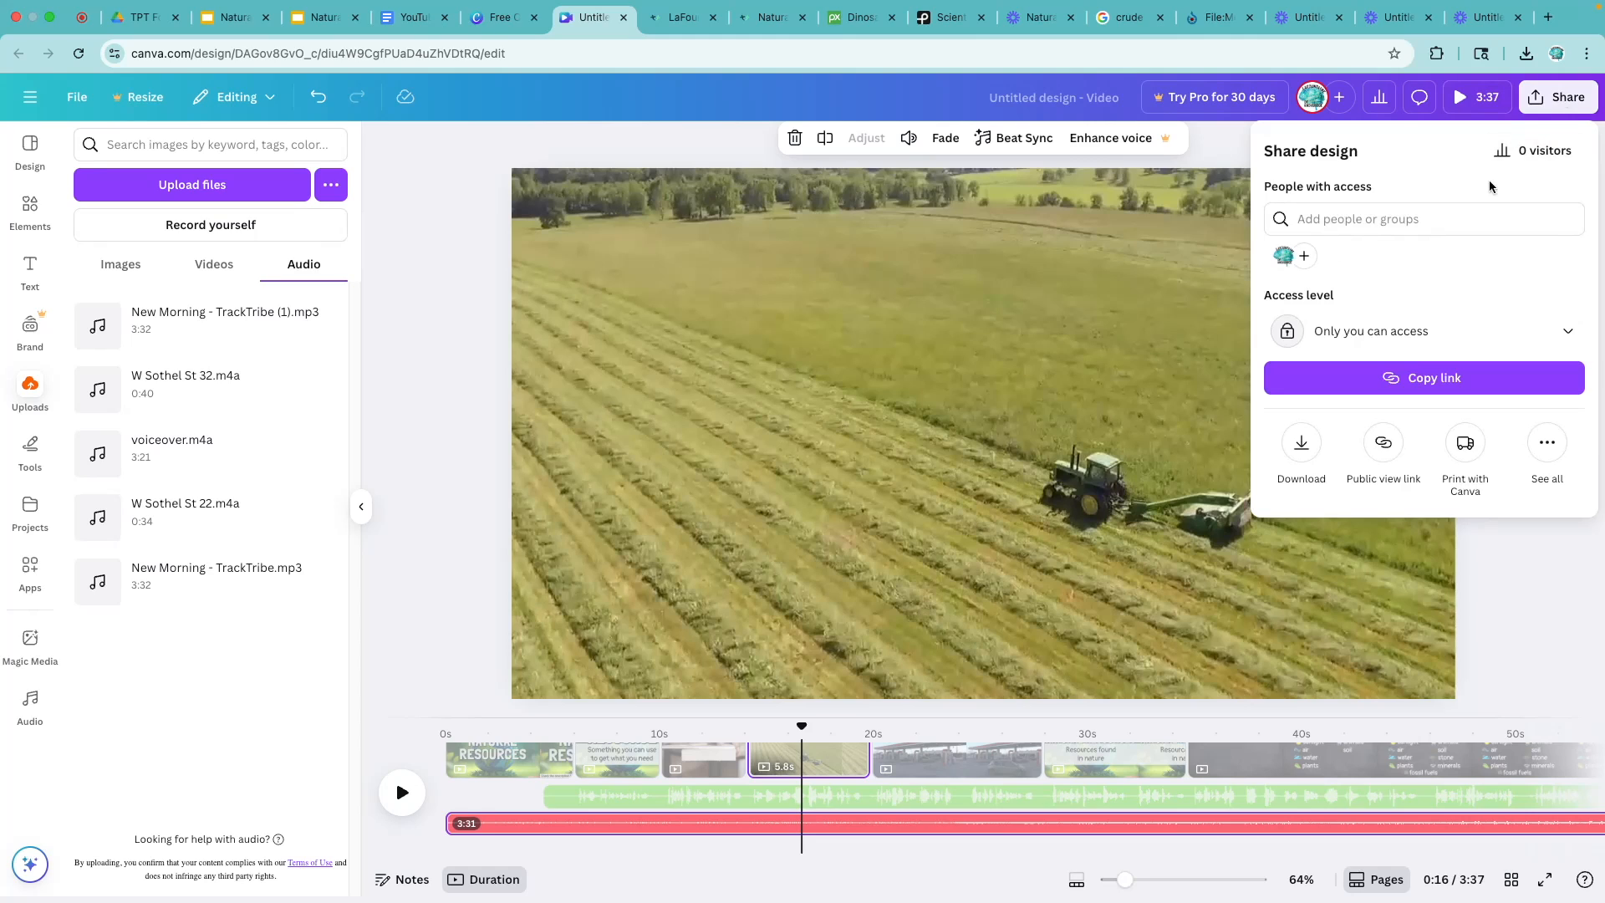
pyautogui.click(1300, 444)
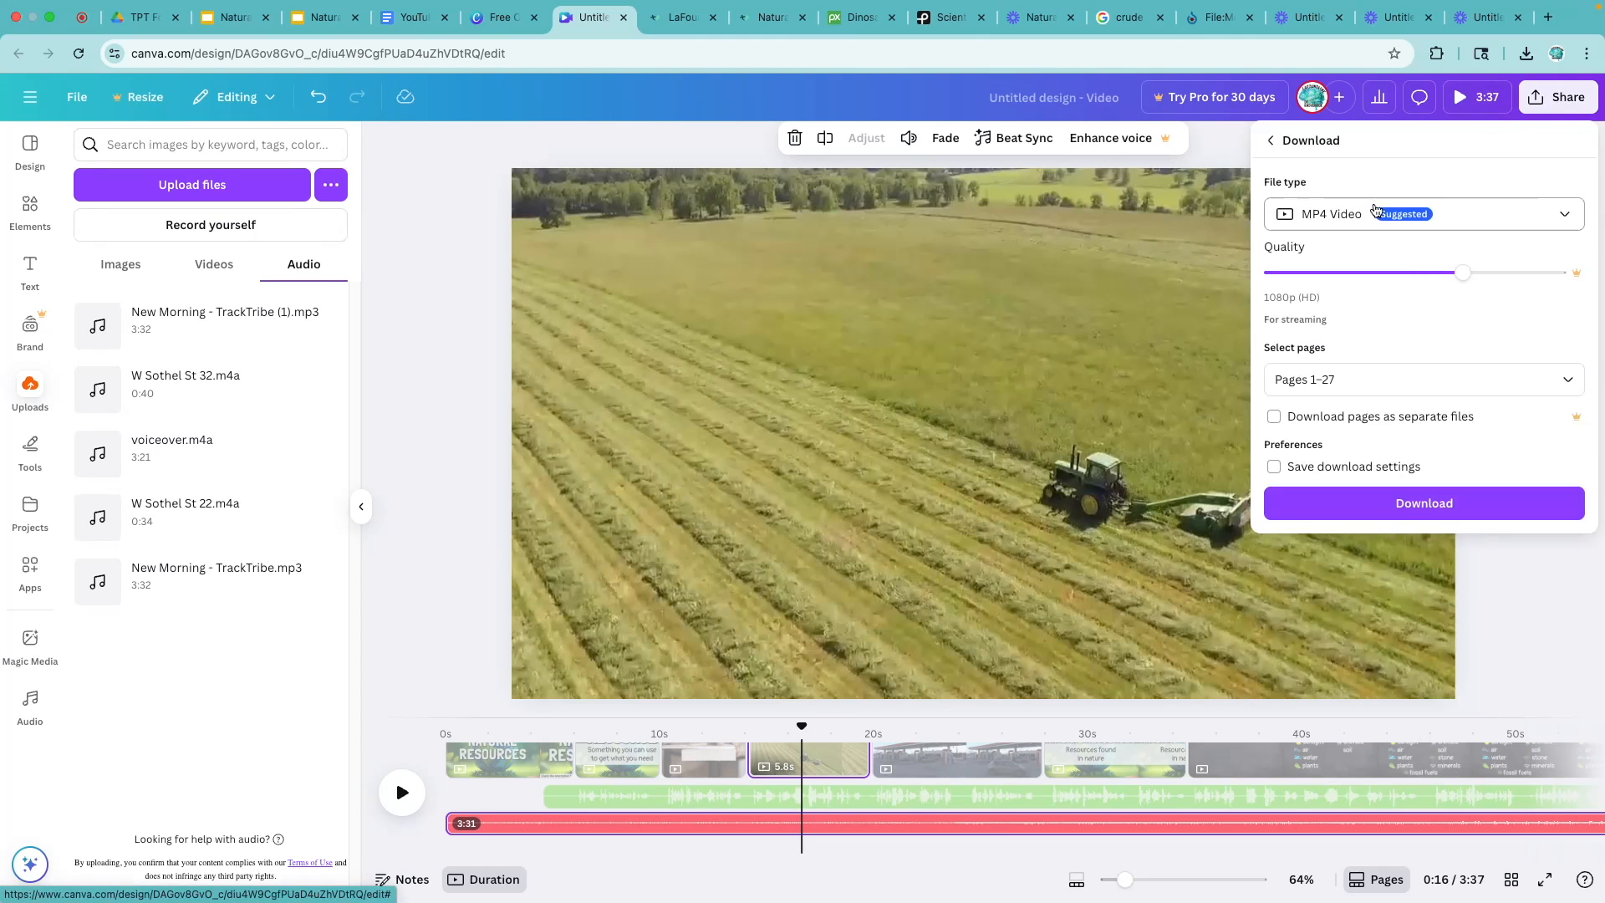
pyautogui.click(1401, 508)
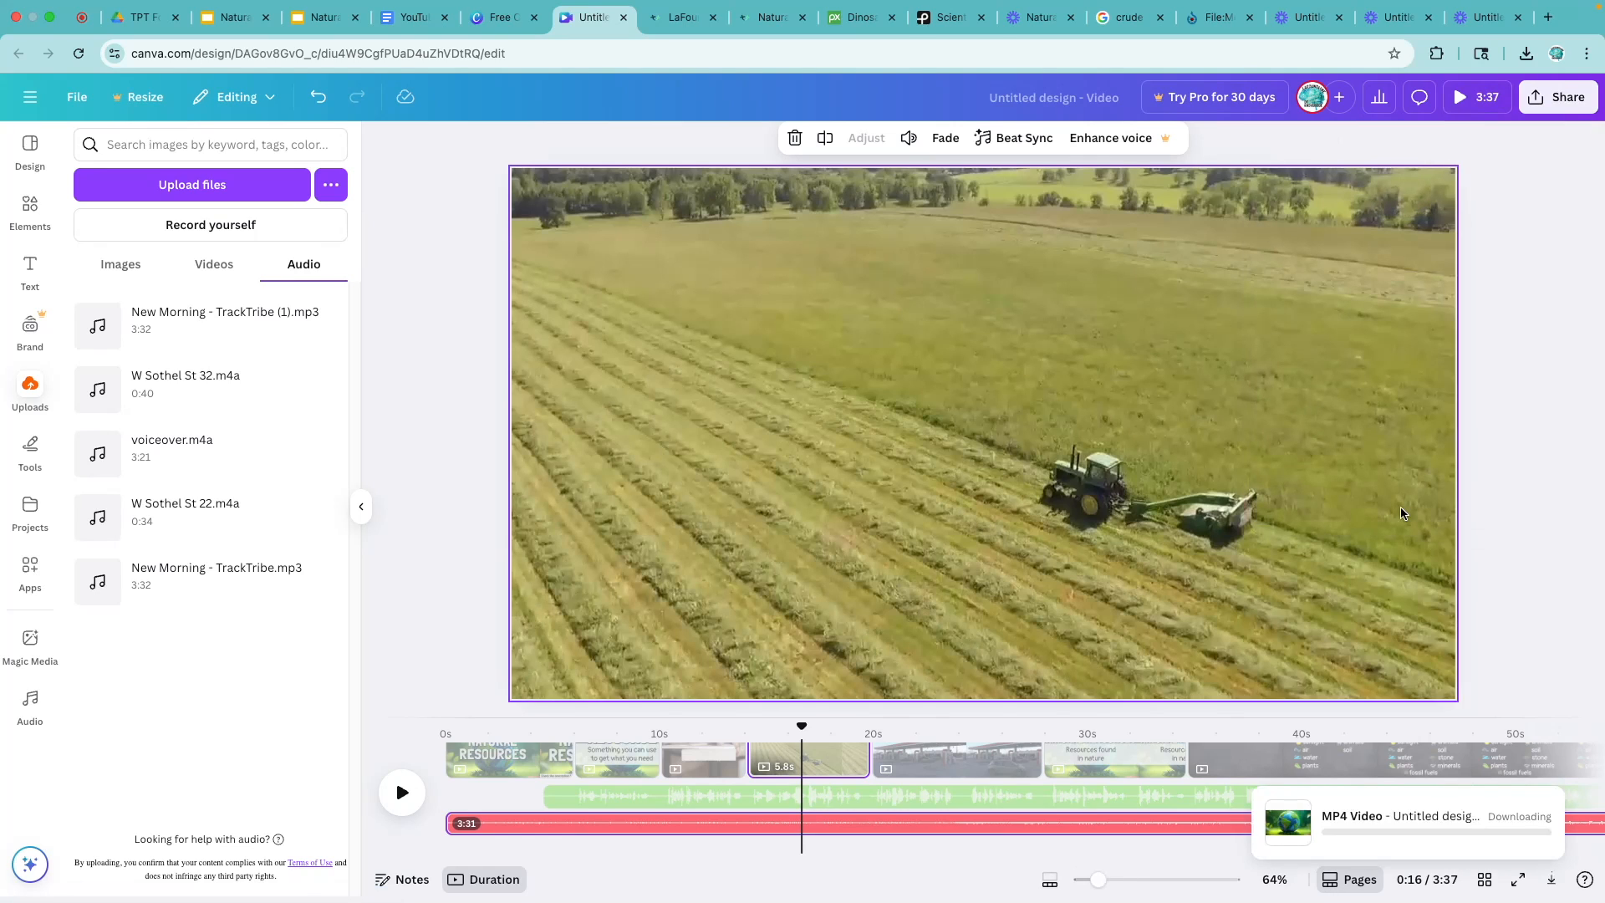
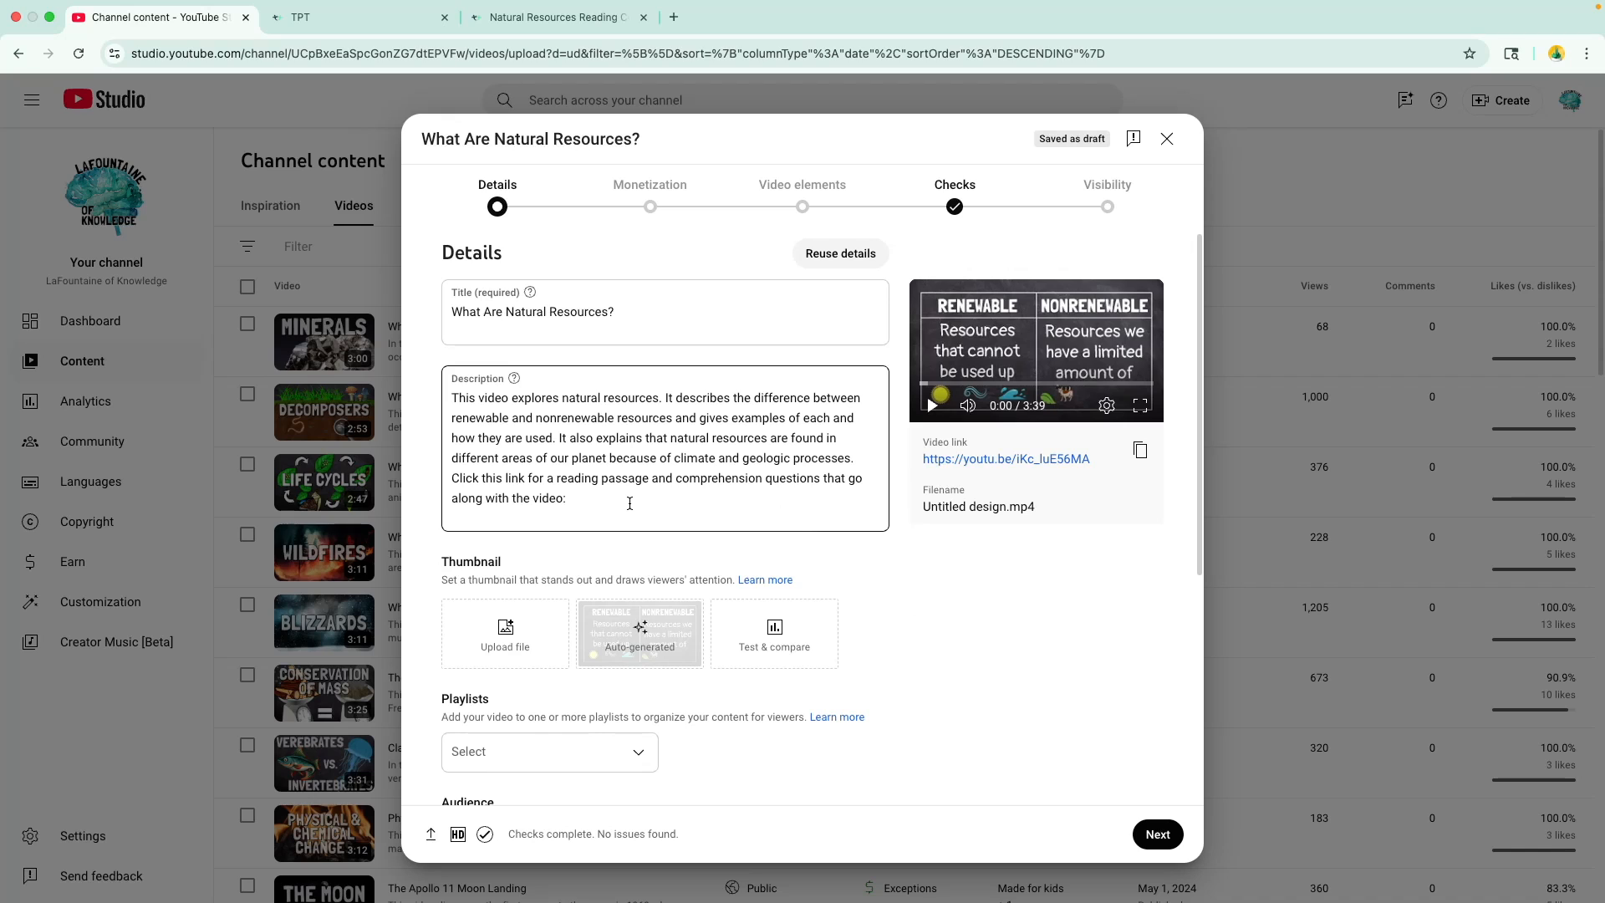
# - Copy the Natural Resources Reading Comprehension Passage listing's URL and enter it as the product in the new TPT campaign
pyautogui.click(332, 24)
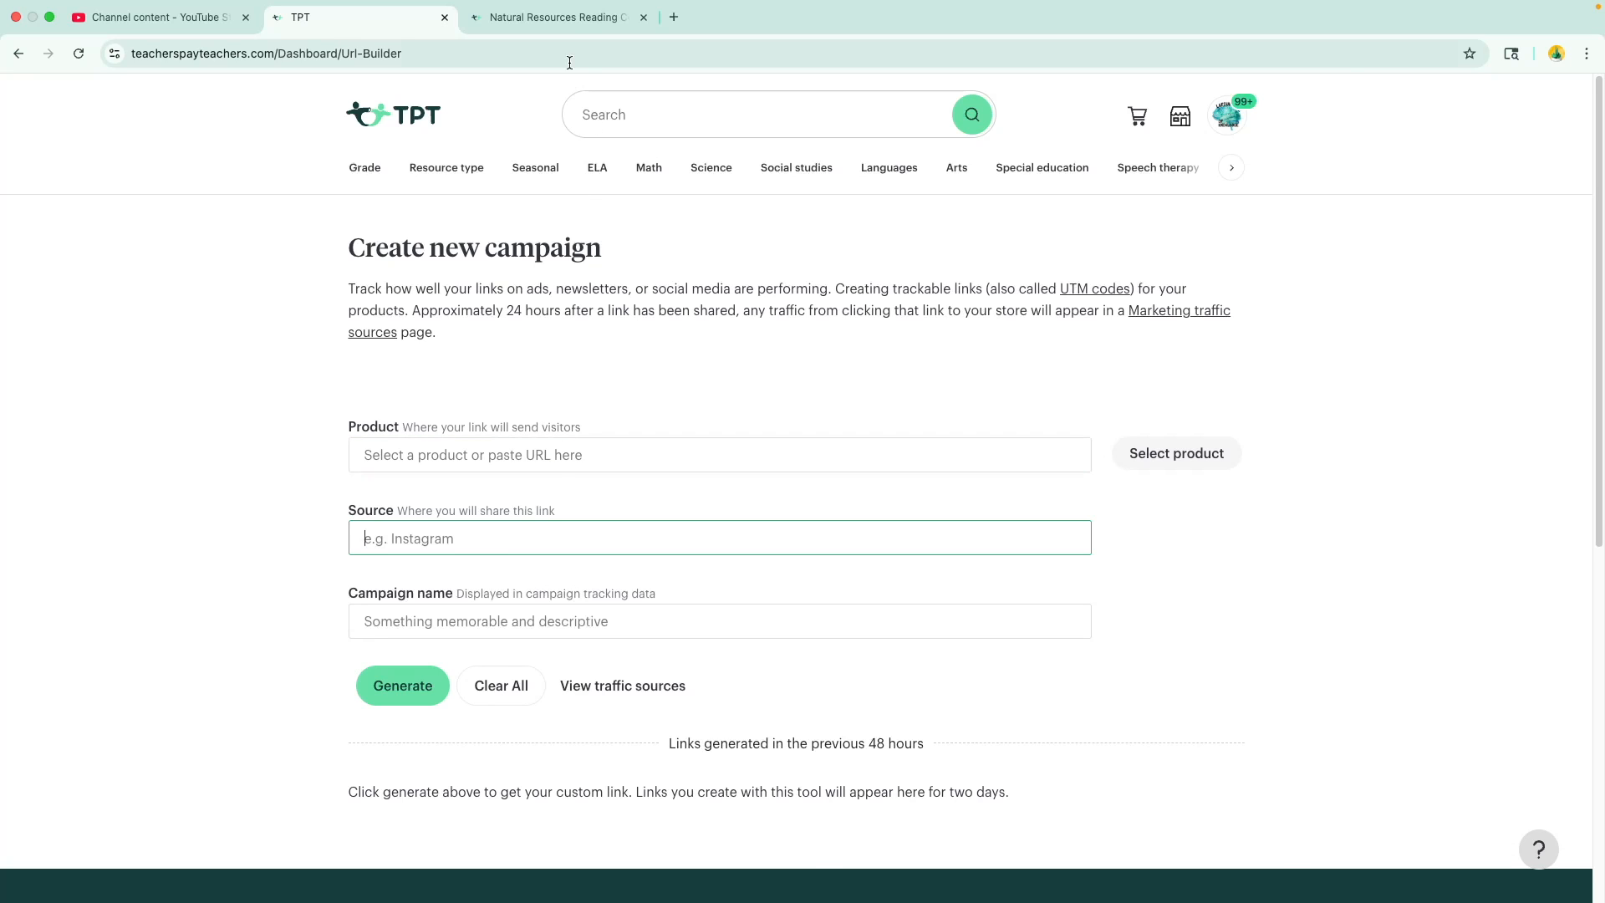
pyautogui.click(569, 16)
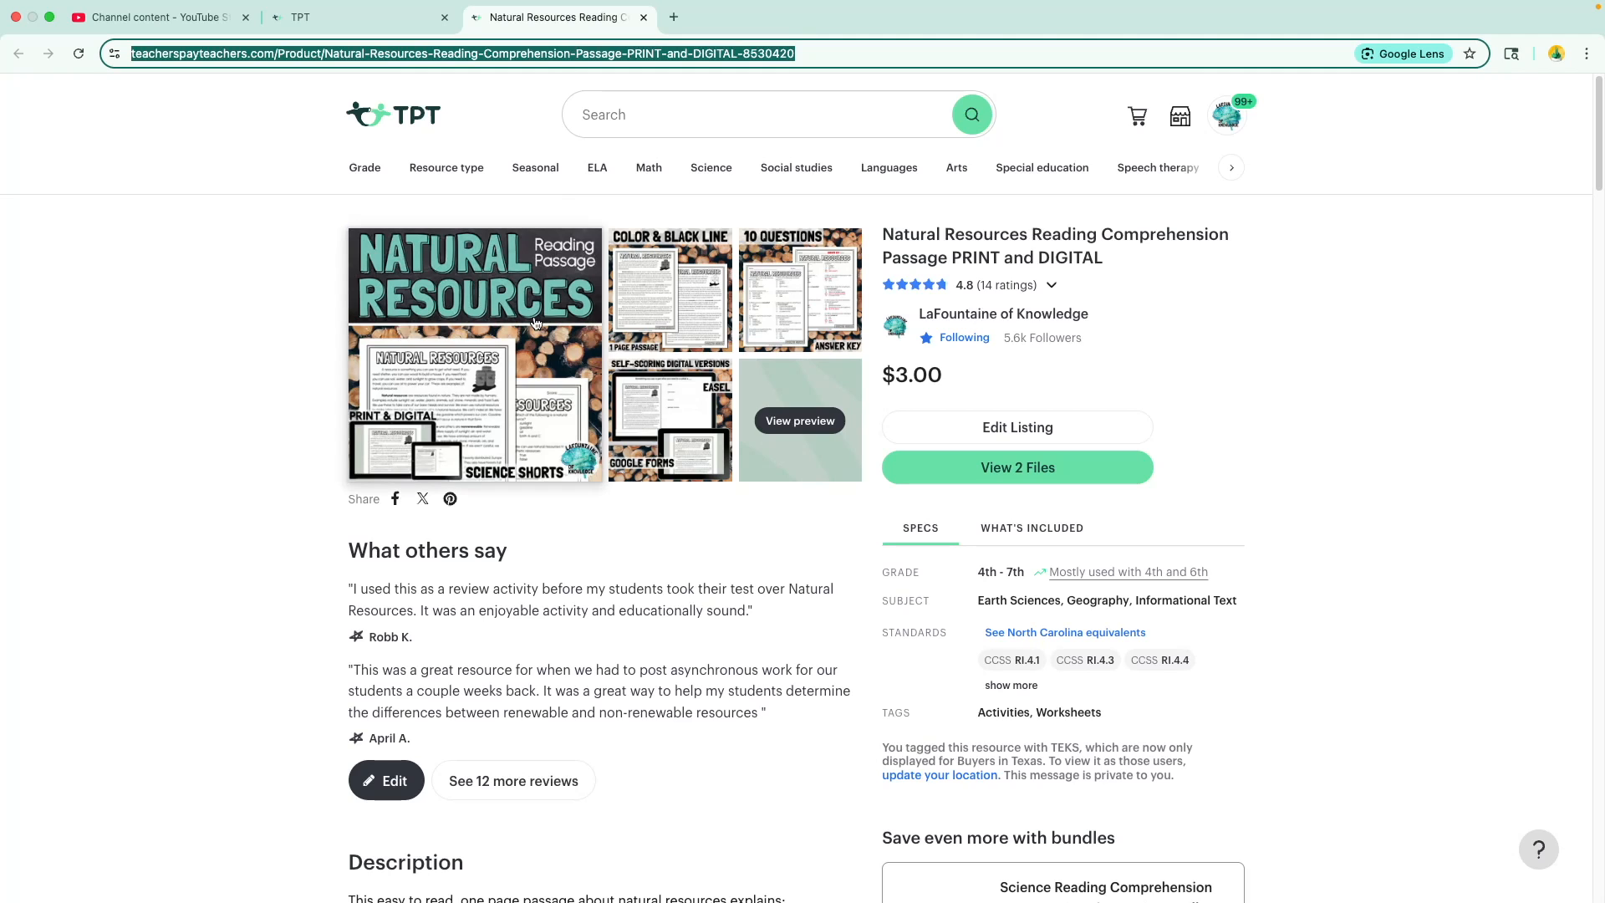
pyautogui.click(373, 18)
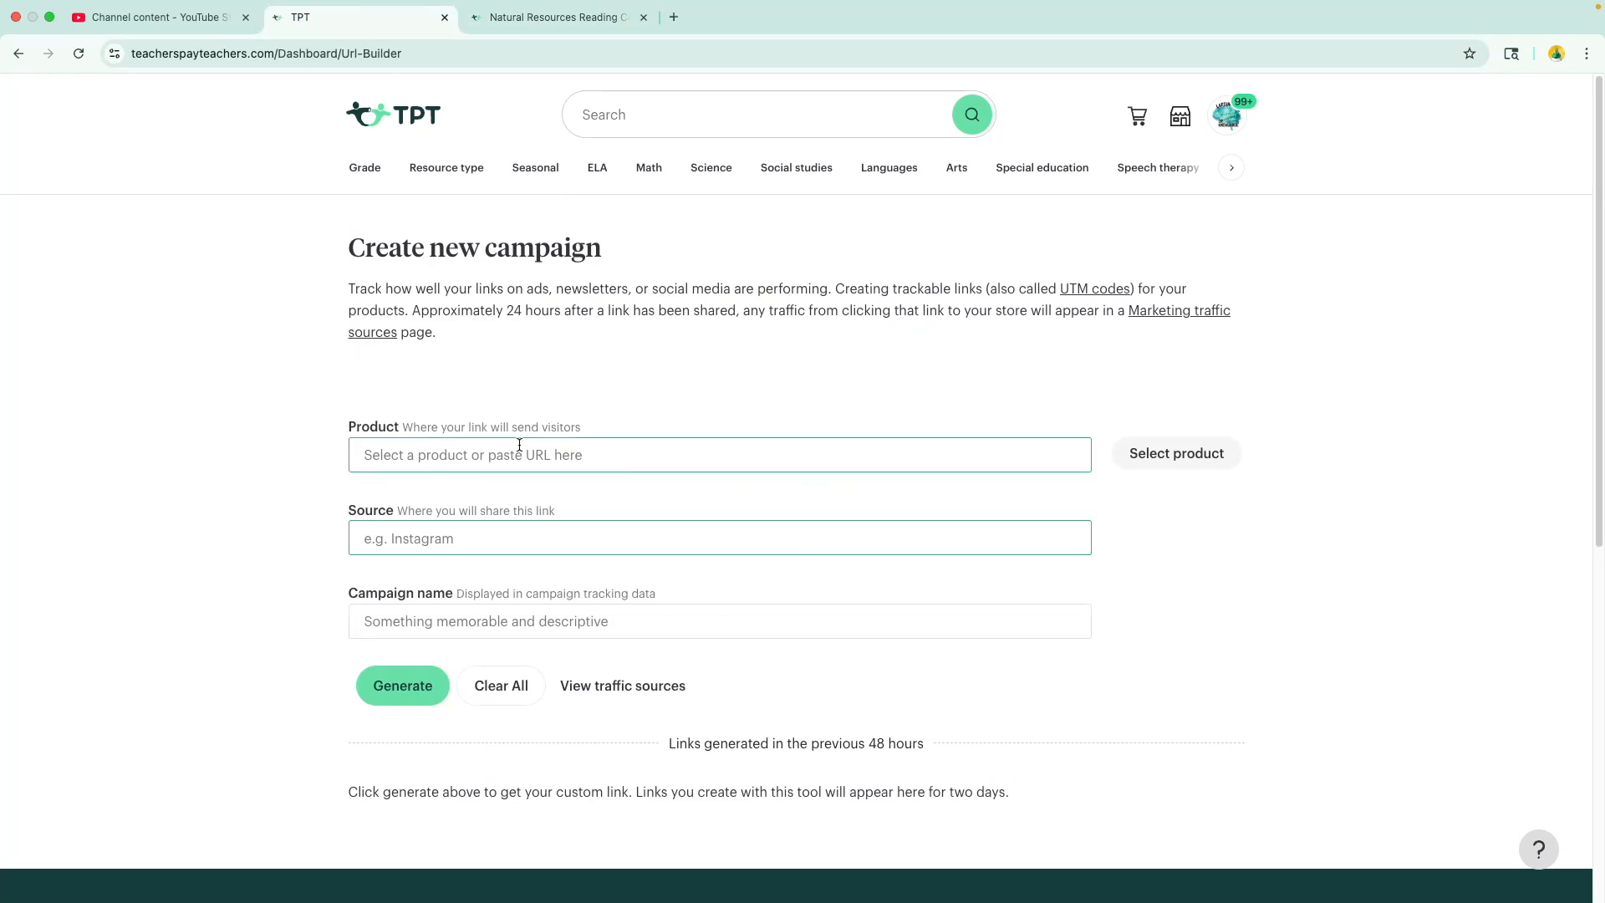
pyautogui.click(518, 452)
pyautogui.press('super+v')
# - Set the campaign source to YouTube and its name to "natural resources passage", then generate and copy the trackable link
pyautogui.click(512, 536)
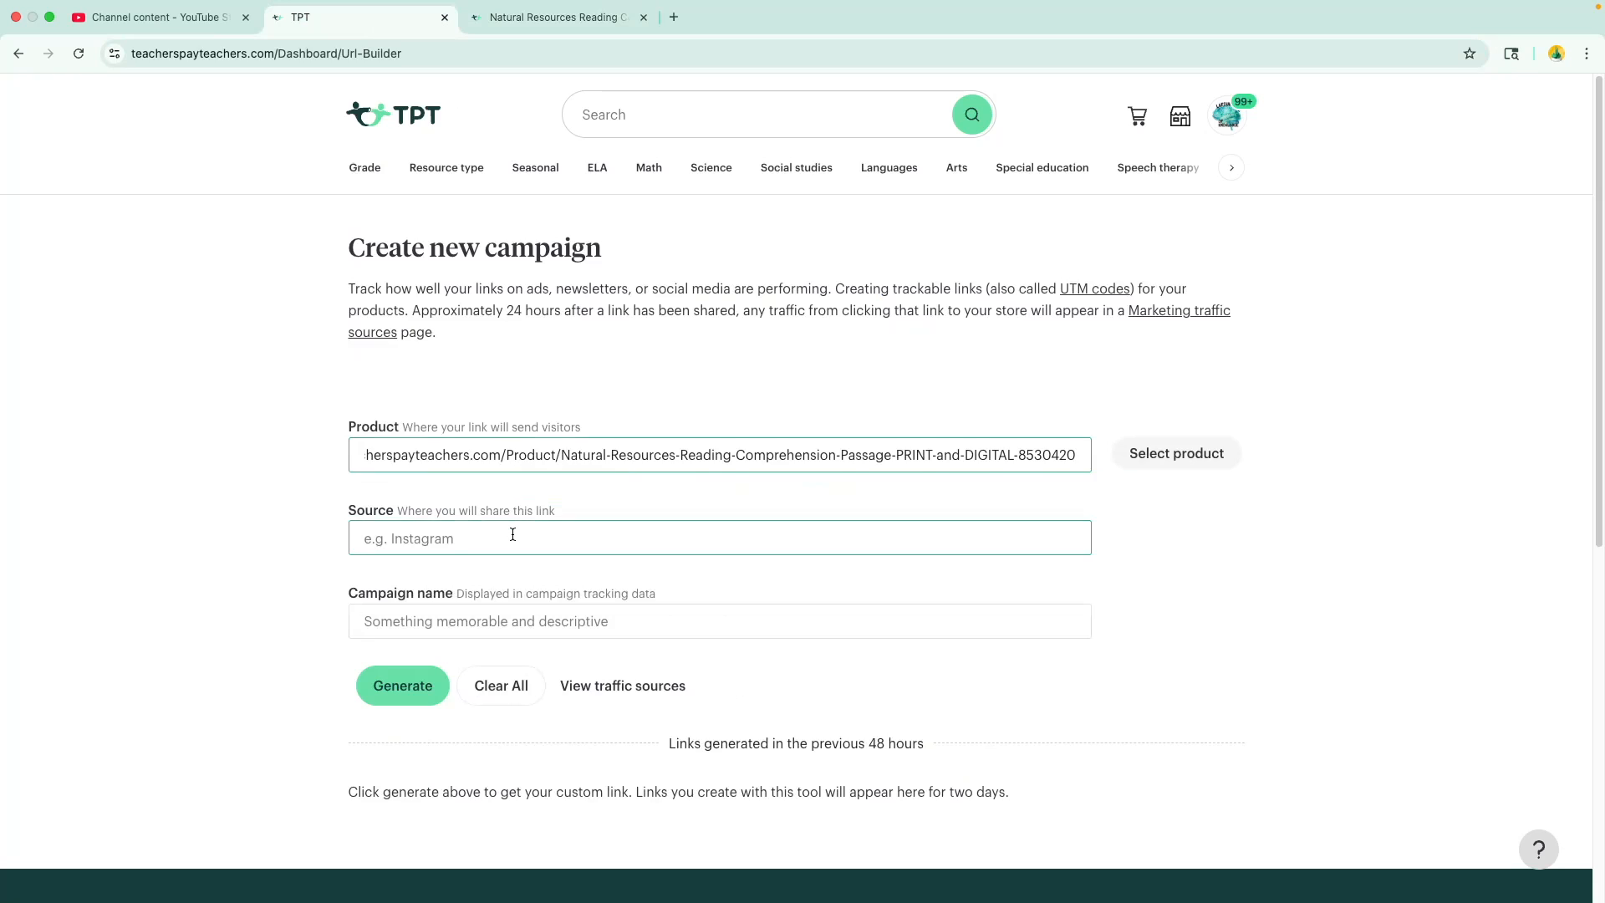
pyautogui.write('YouTube')
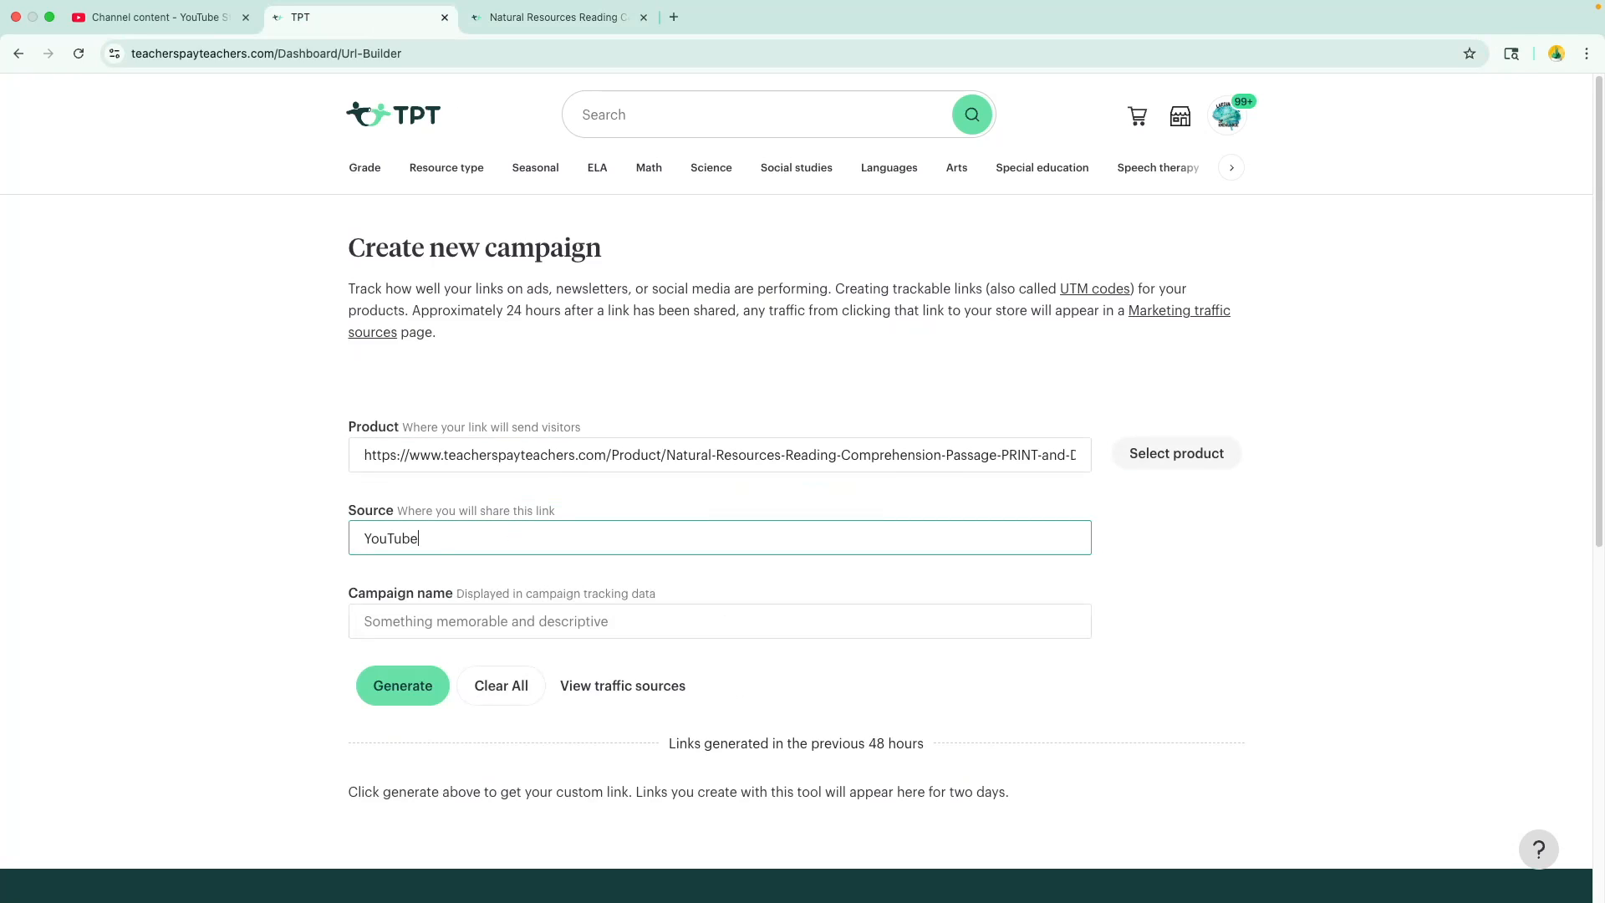
pyautogui.click(507, 623)
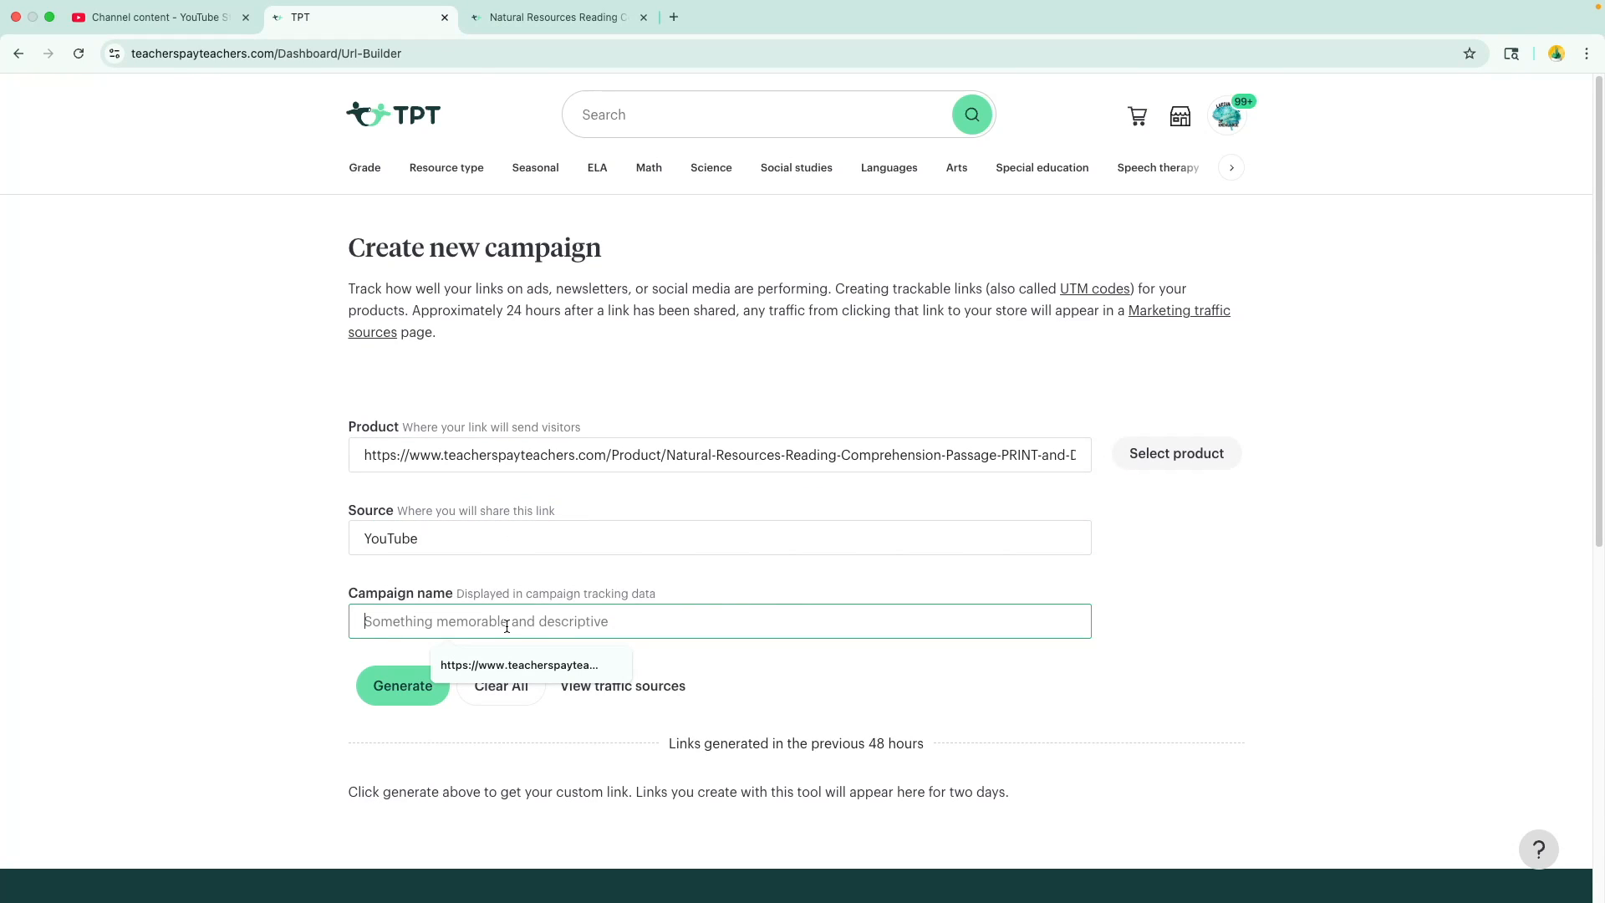
pyautogui.write('natural ')
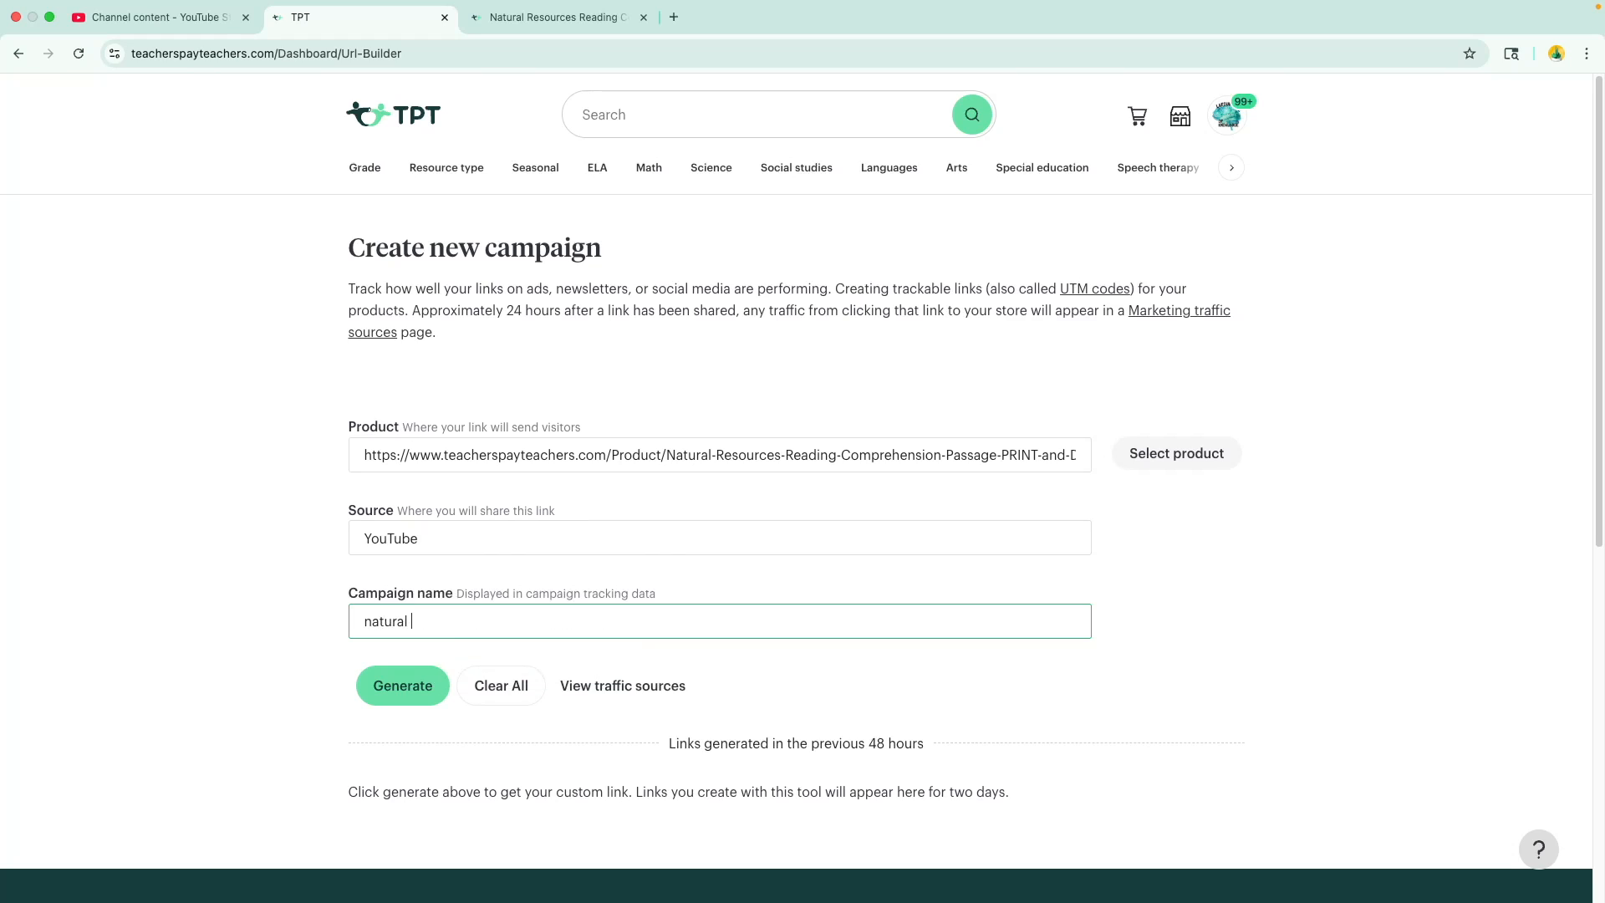
pyautogui.write('resources passage')
pyautogui.click(396, 691)
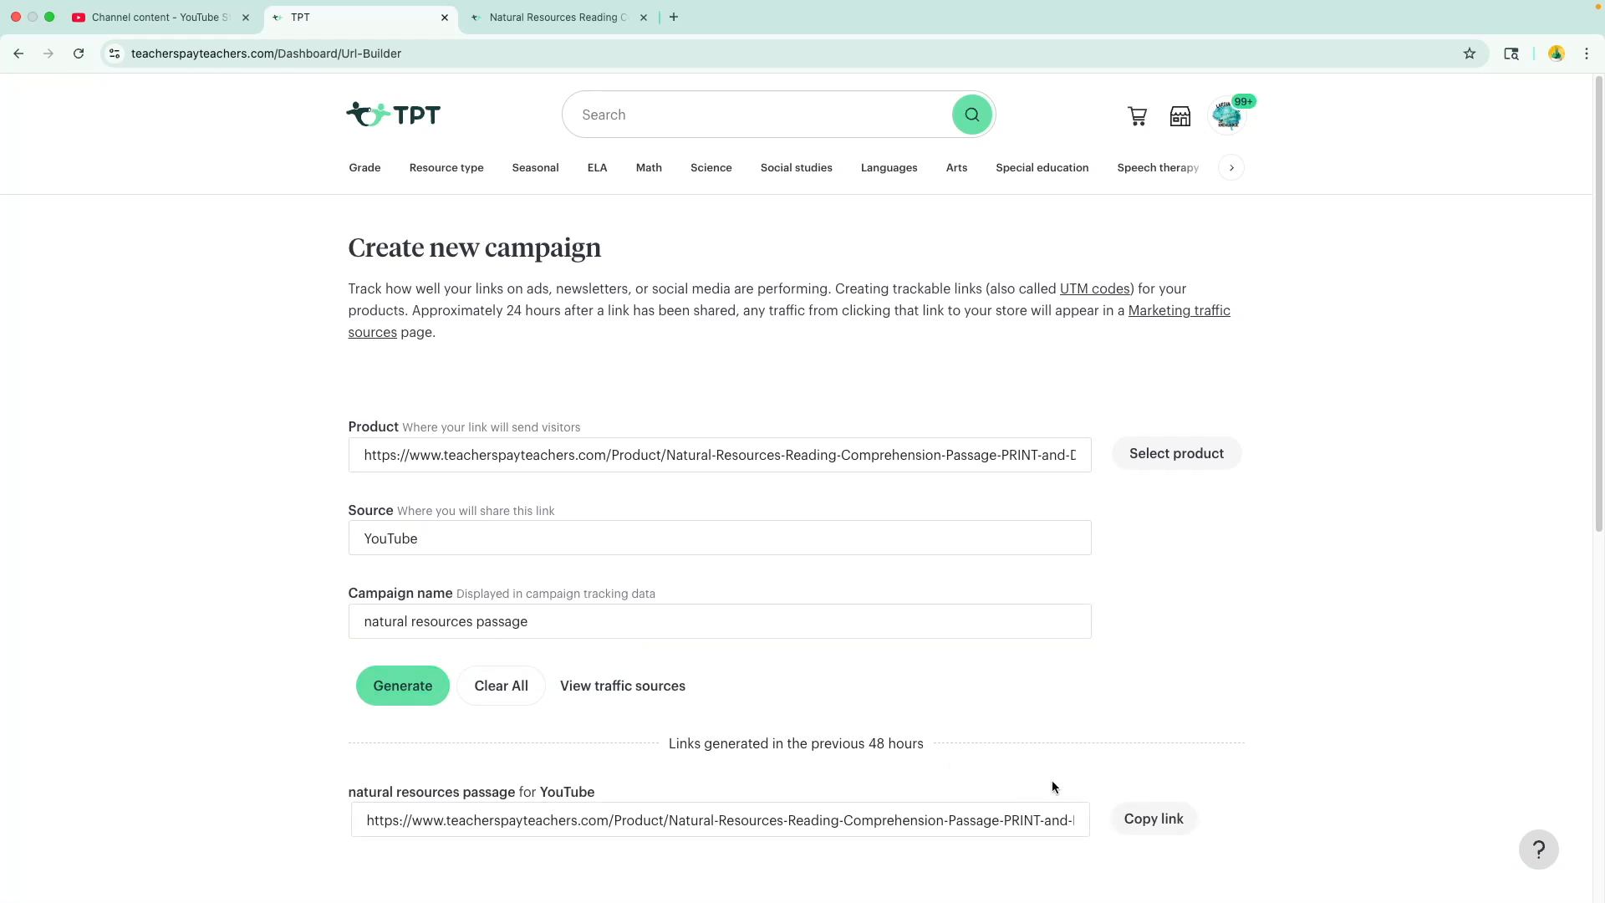
pyautogui.click(1135, 822)
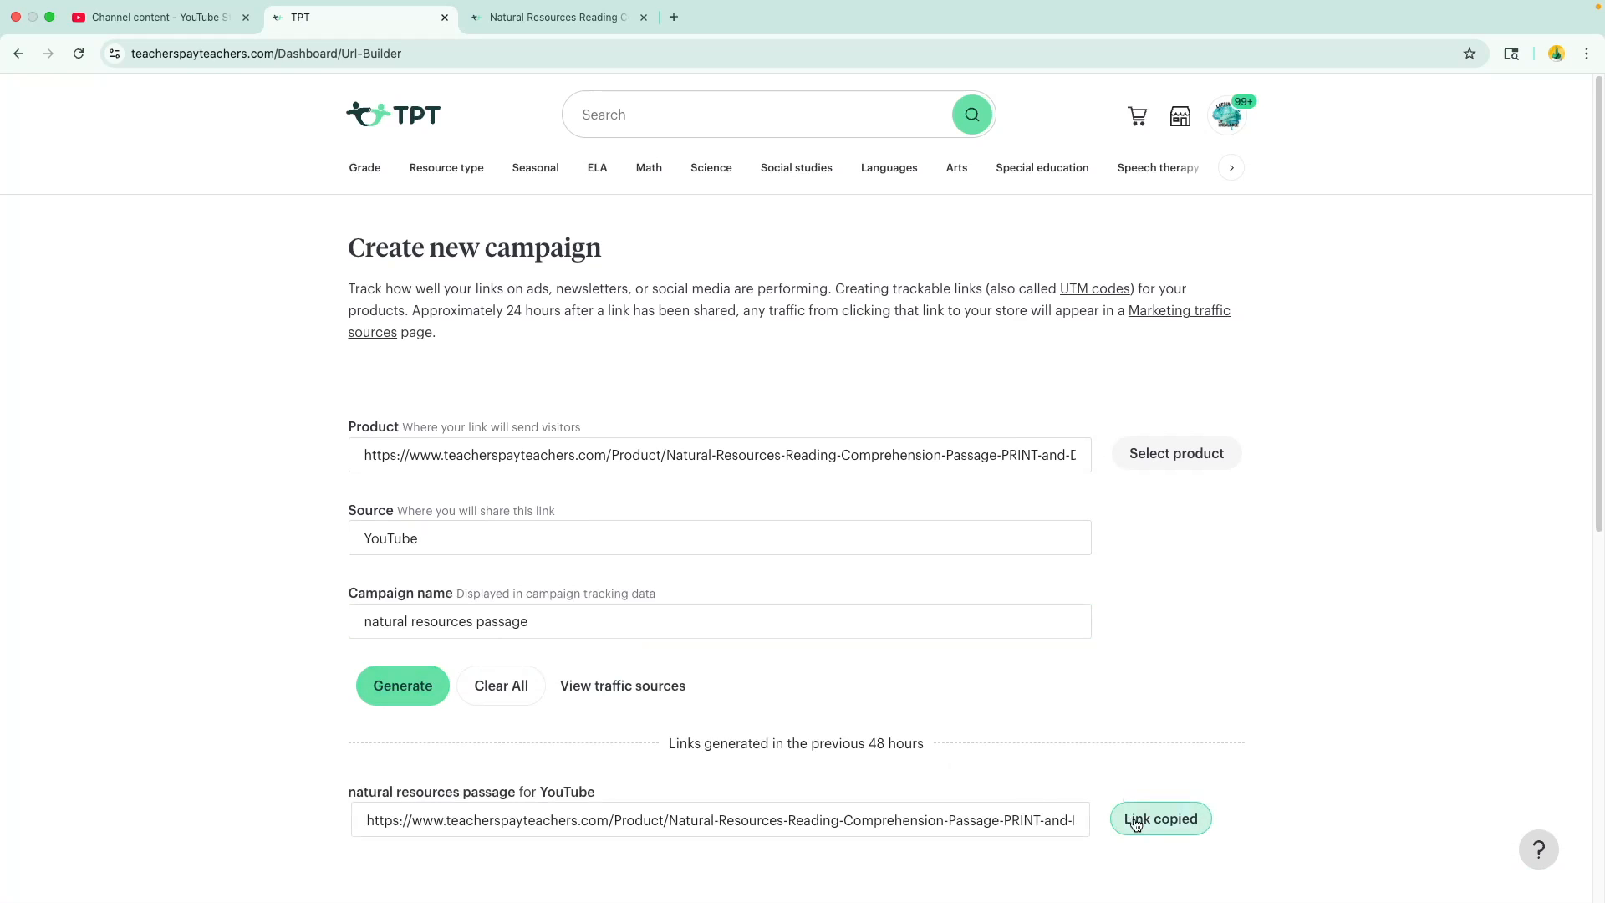
# - Return to the YouTube Studio draft and paste the trackable TPT link at the end of the video description
pyautogui.click(201, 21)
pyautogui.click(583, 506)
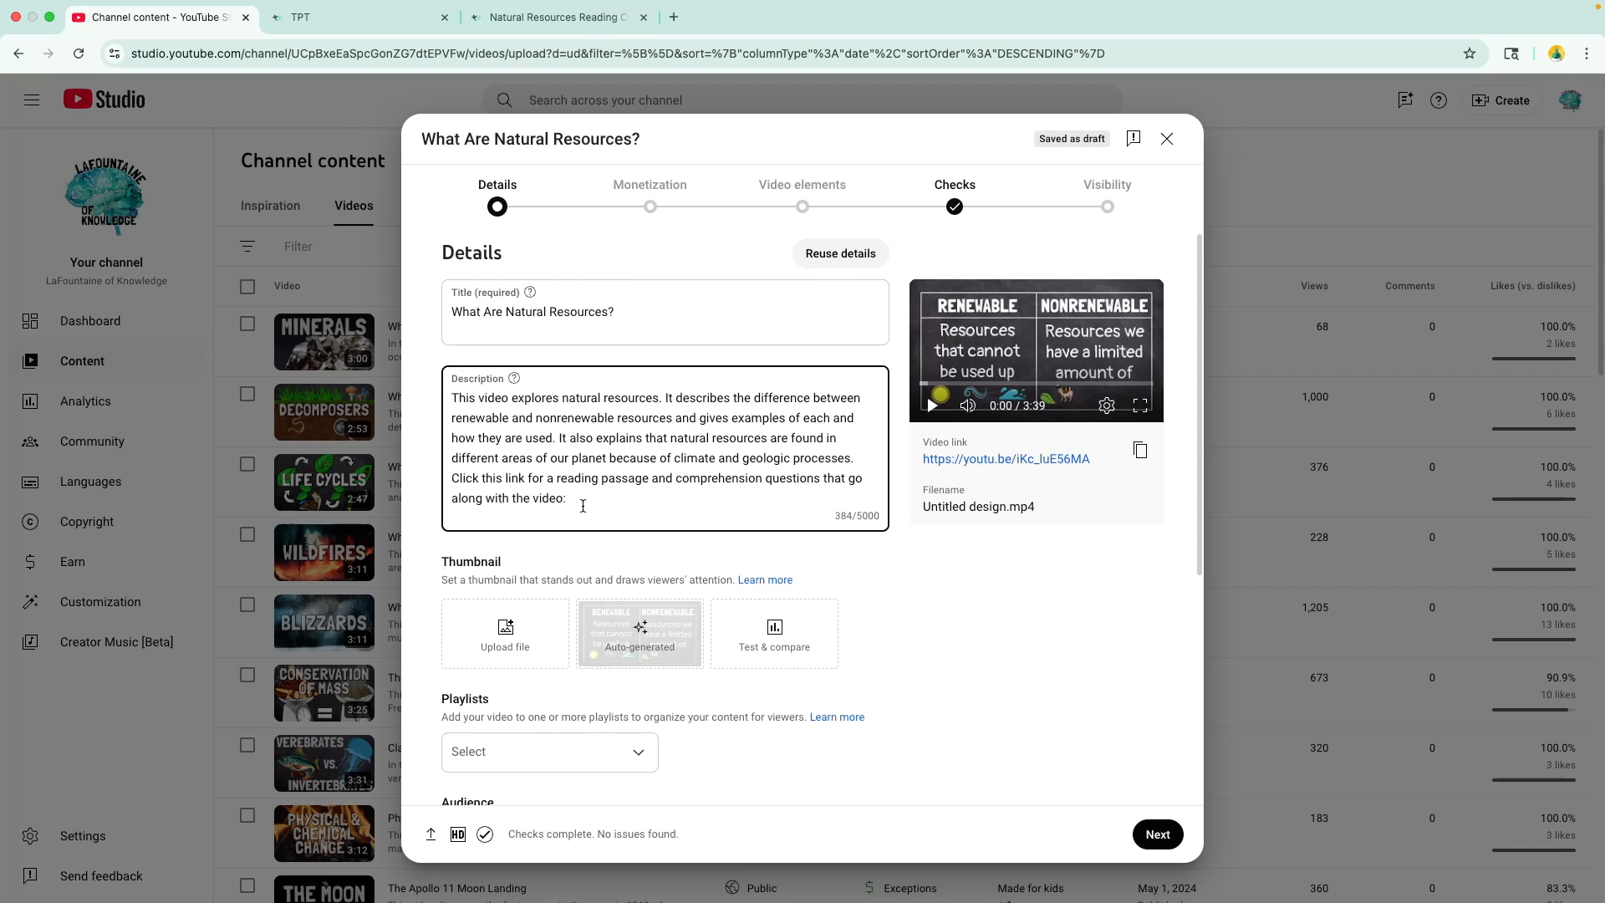
pyautogui.write('https://www.teacherspayteachers.com/Product/Natural-Resources-Reading-Comprehension-Passage-PRINT-and-DIGITAL-8530420?utm_source=YouTube&utm_campaign=natural%20resources%20passage')
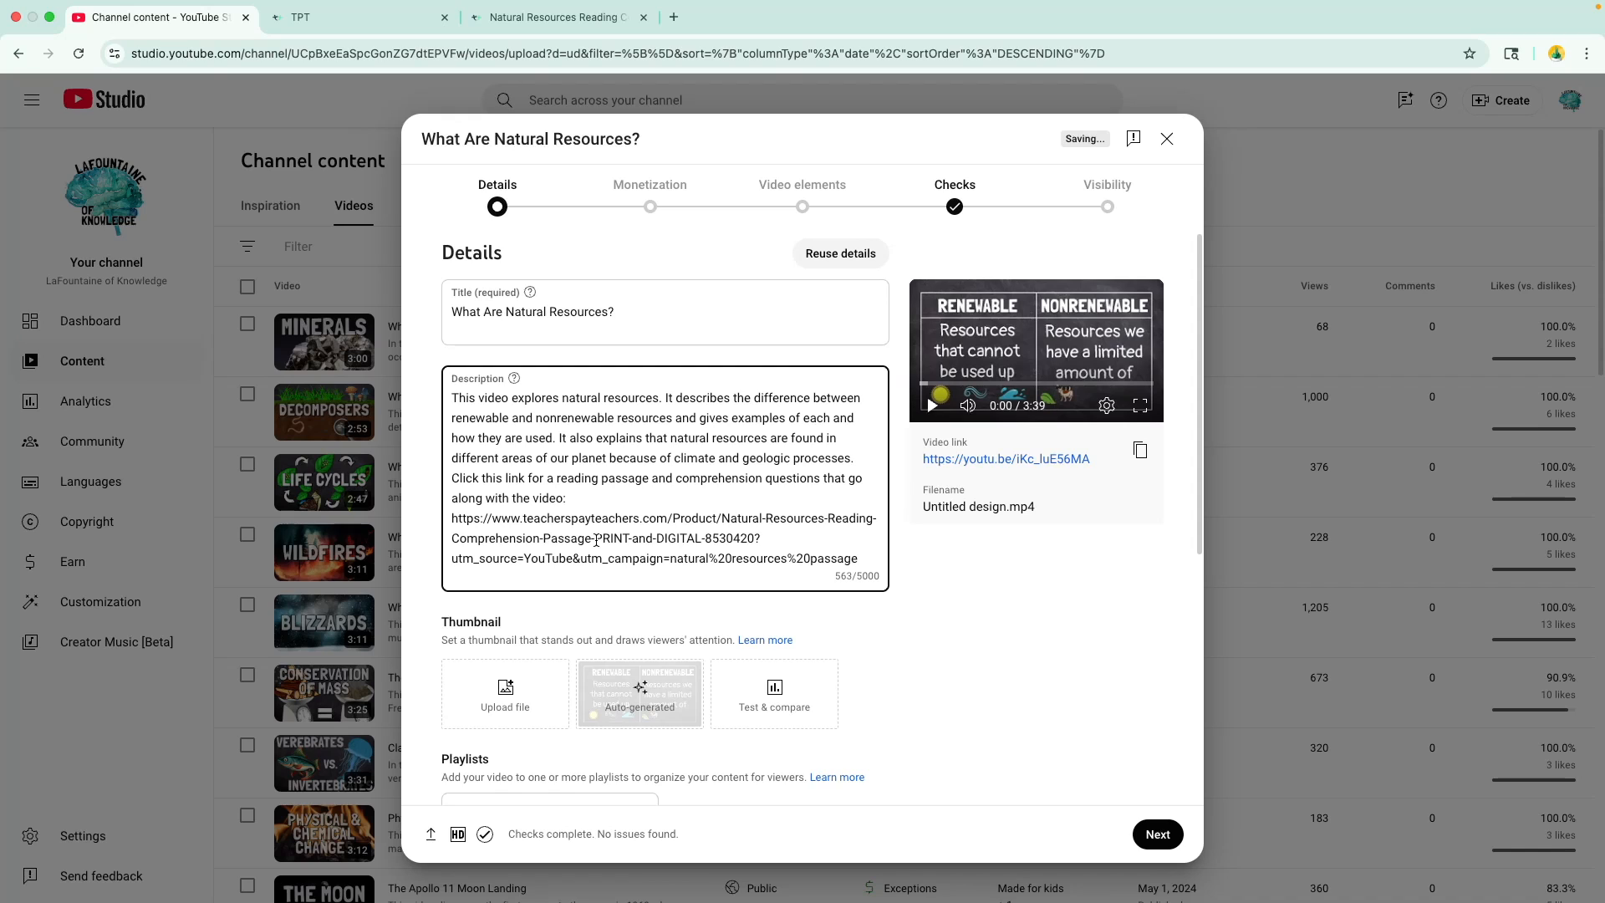
# - Add the Natural Resources image from the Downloads folder as the video's thumbnail
pyautogui.scroll(-1, 767, 562)
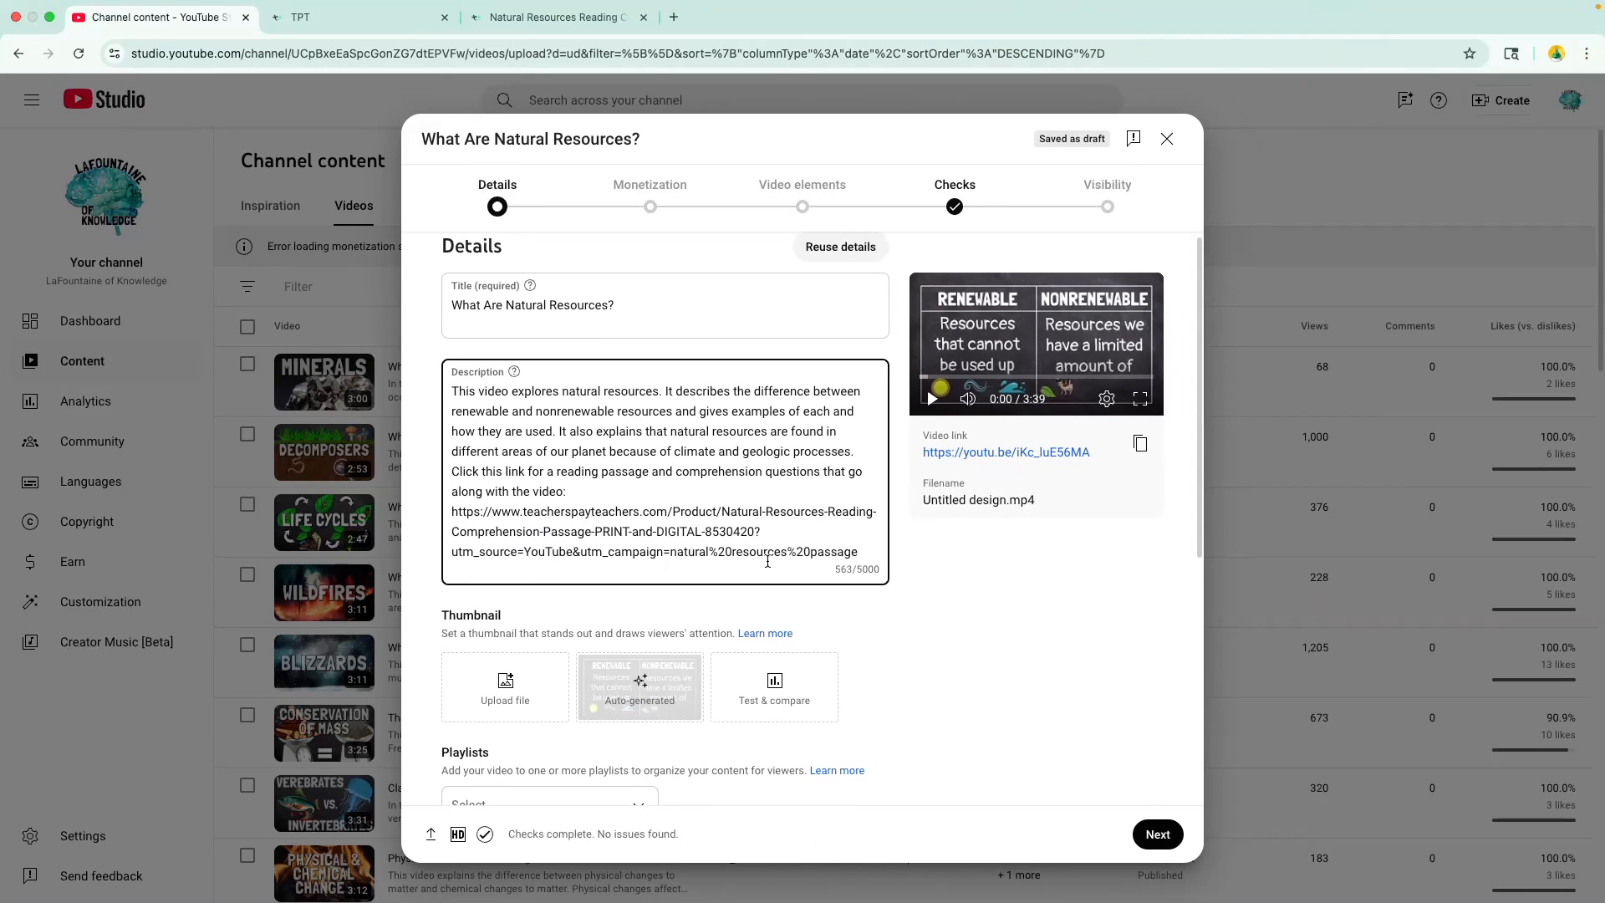
pyautogui.scroll(-2, 501, 609)
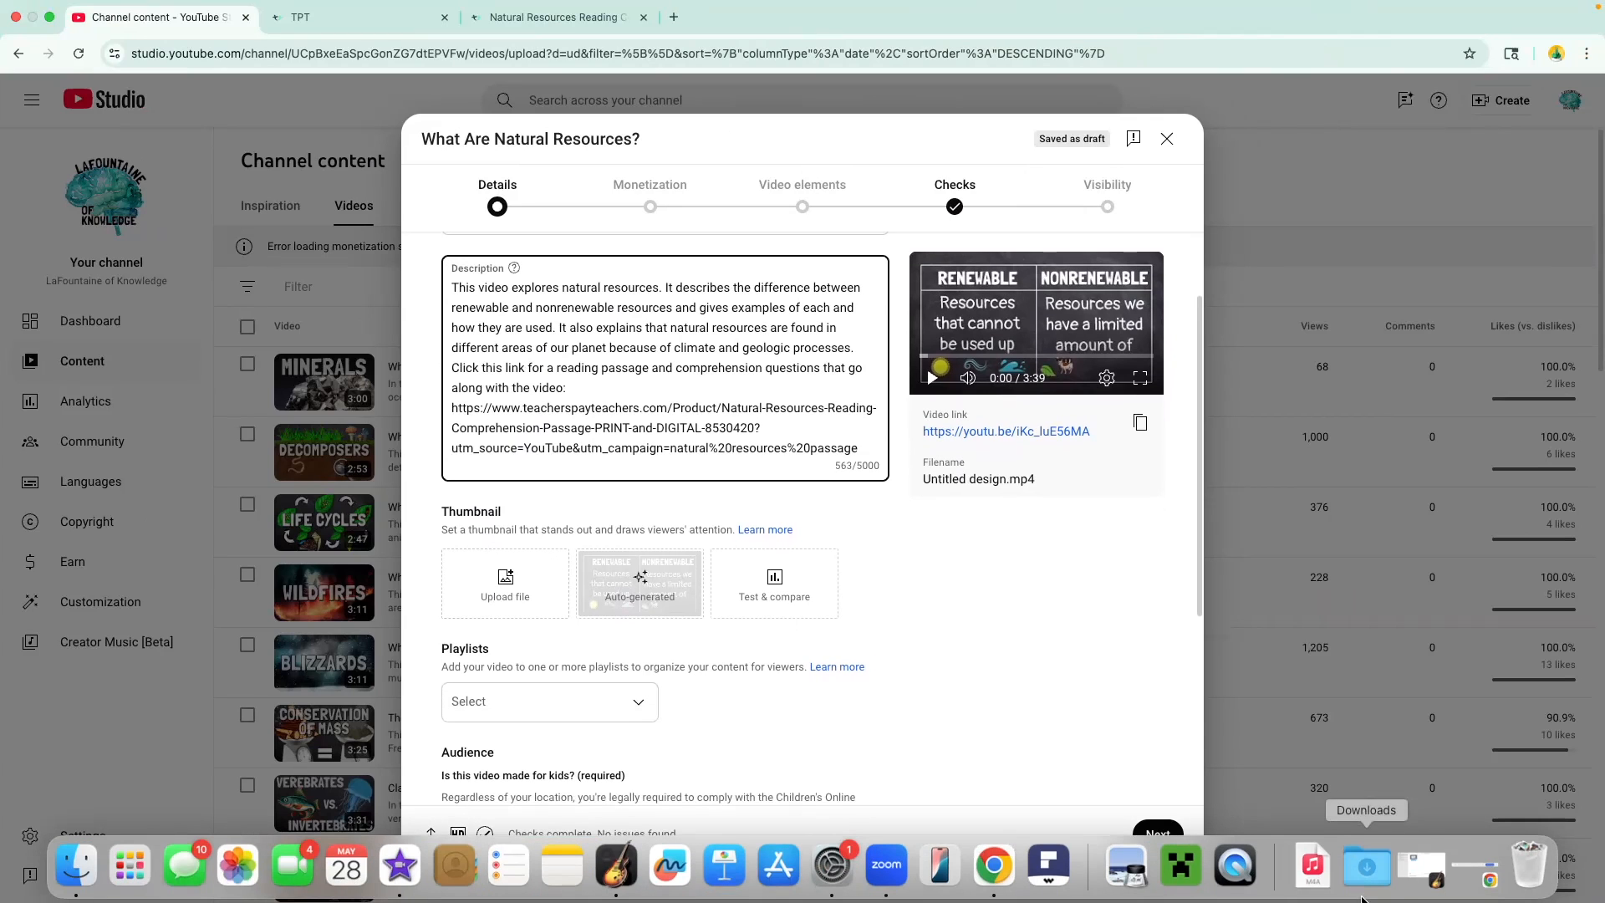
pyautogui.click(1366, 865)
pyautogui.moveTo(1237, 770); pyautogui.dragTo(518, 577)
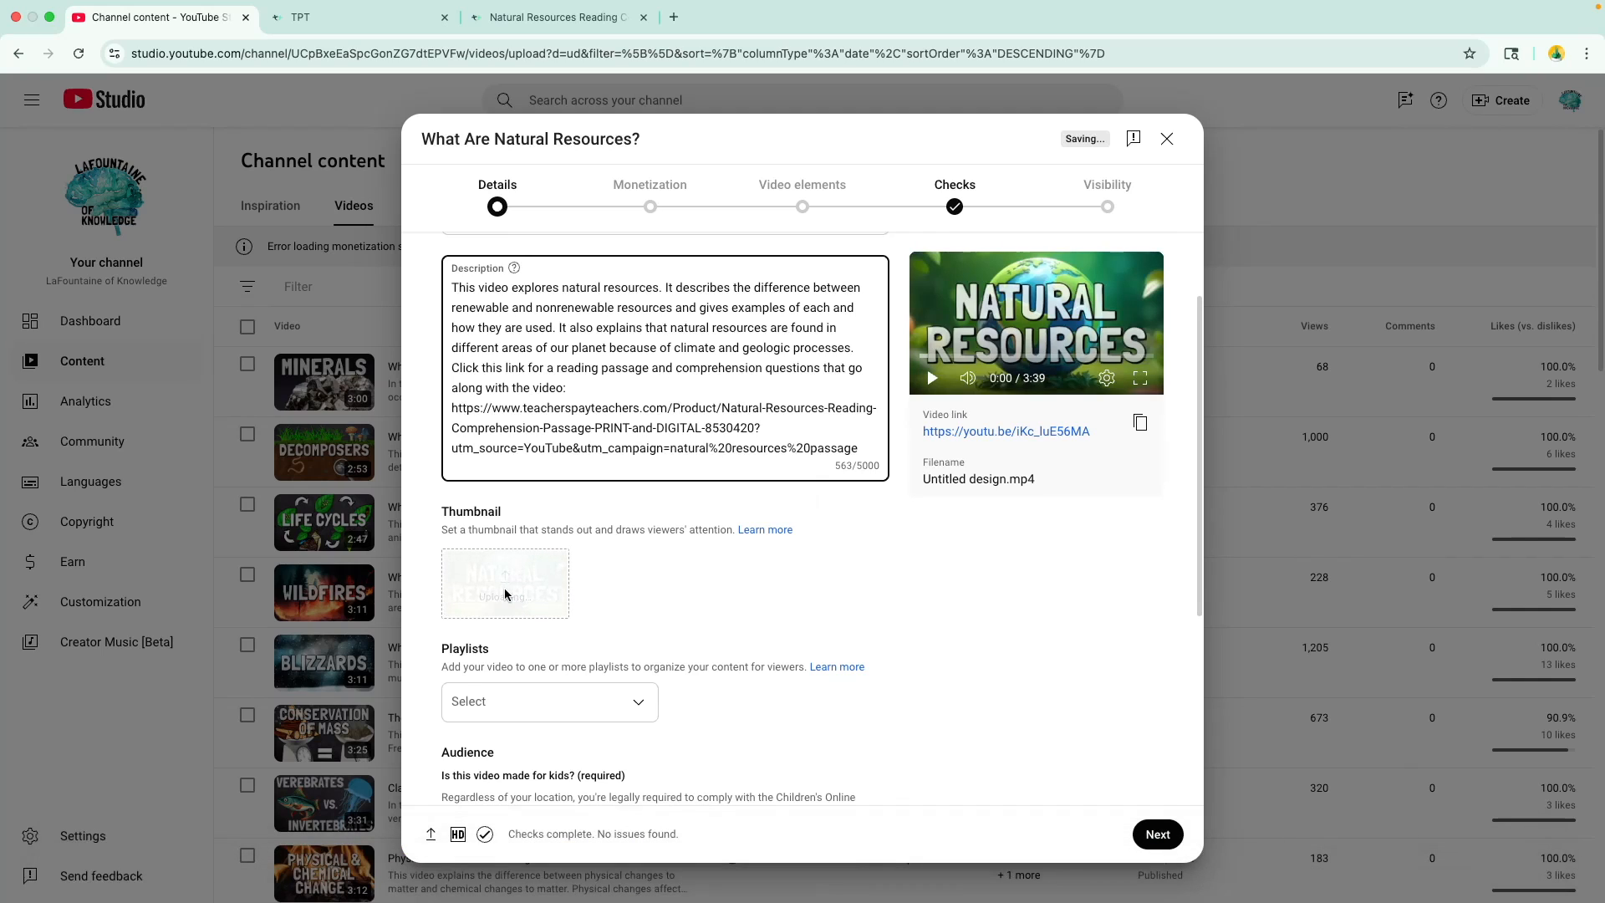
# - Add the video to the Science Lessons playlist
pyautogui.scroll(-2, 505, 595)
pyautogui.click(535, 633)
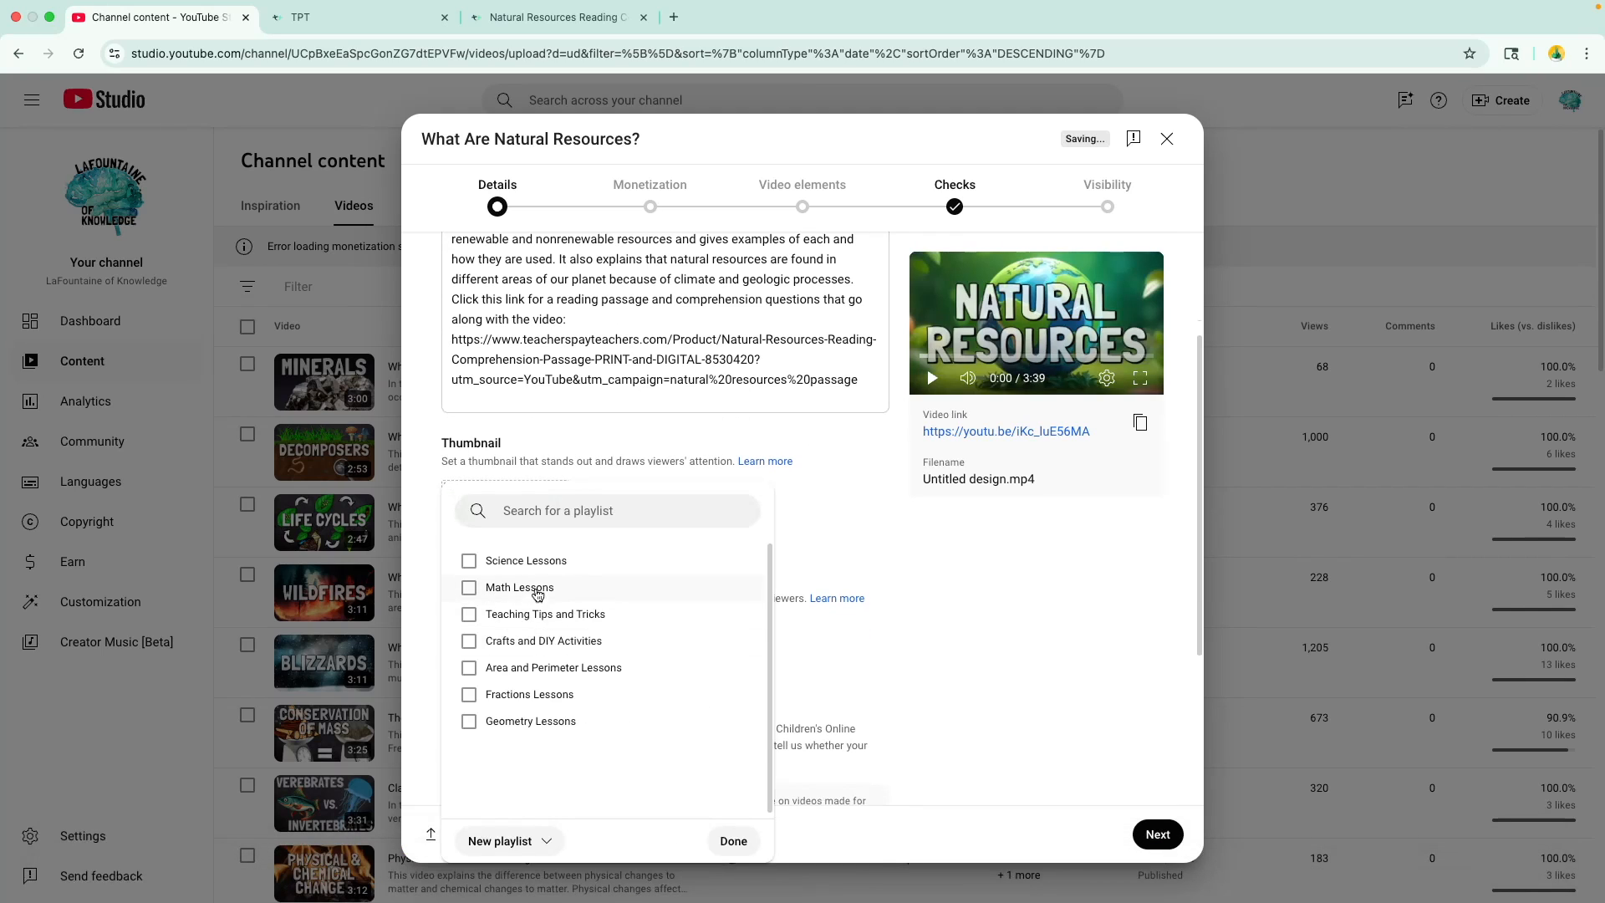
pyautogui.click(535, 565)
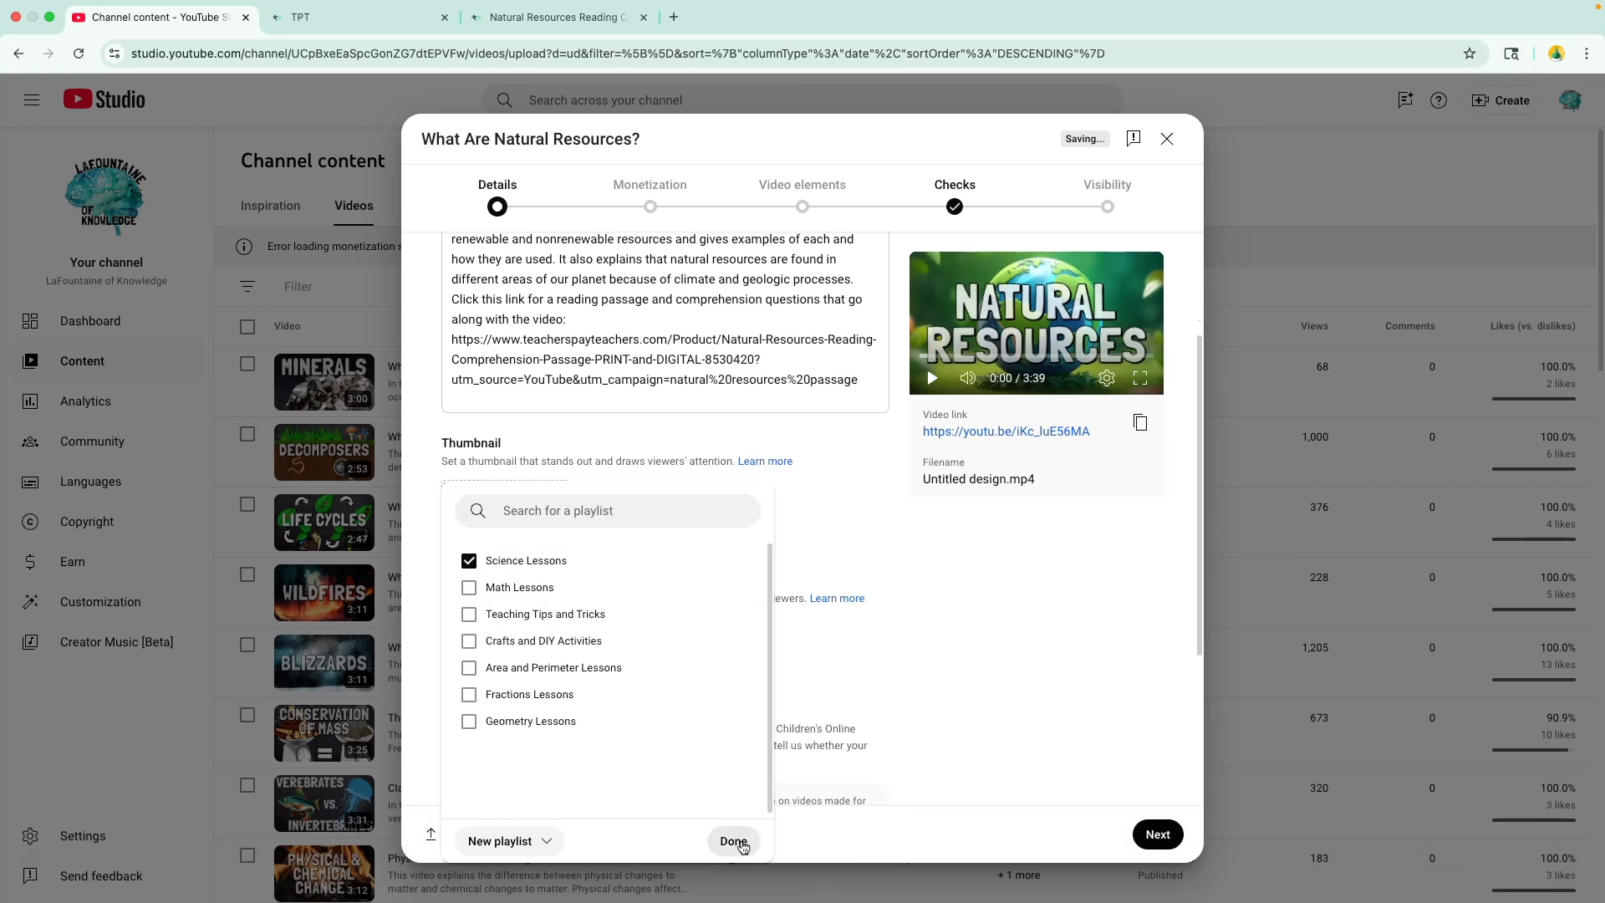
pyautogui.click(733, 841)
# - Set the audience to "Yes, it's made for kids" and continue to the monetization settings
pyautogui.scroll(-3, 750, 693)
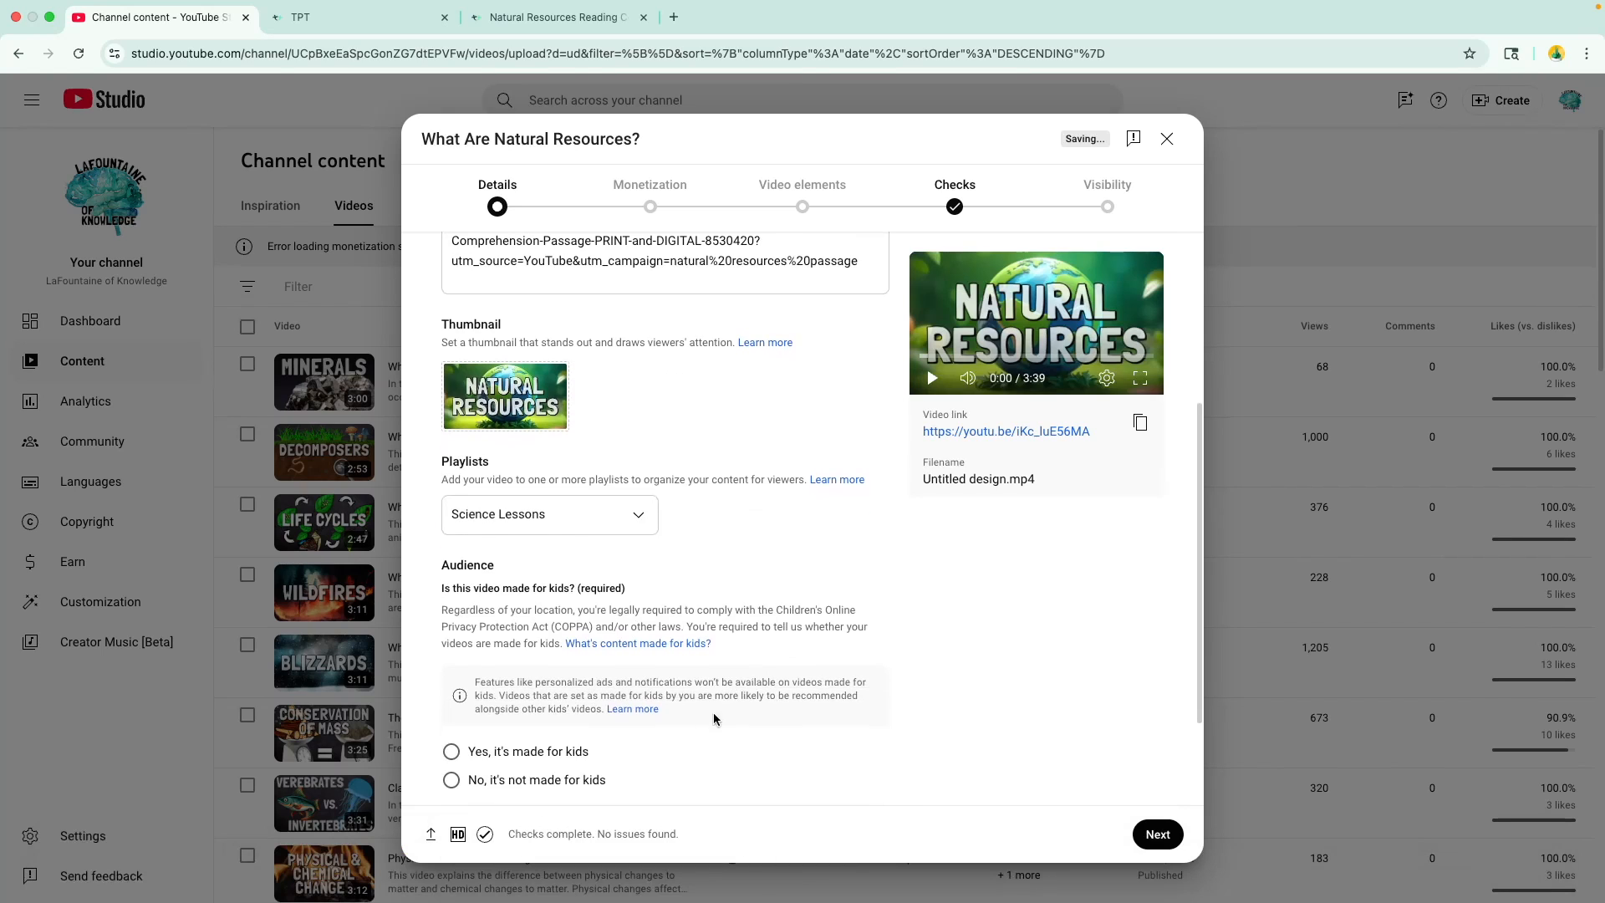
pyautogui.click(570, 752)
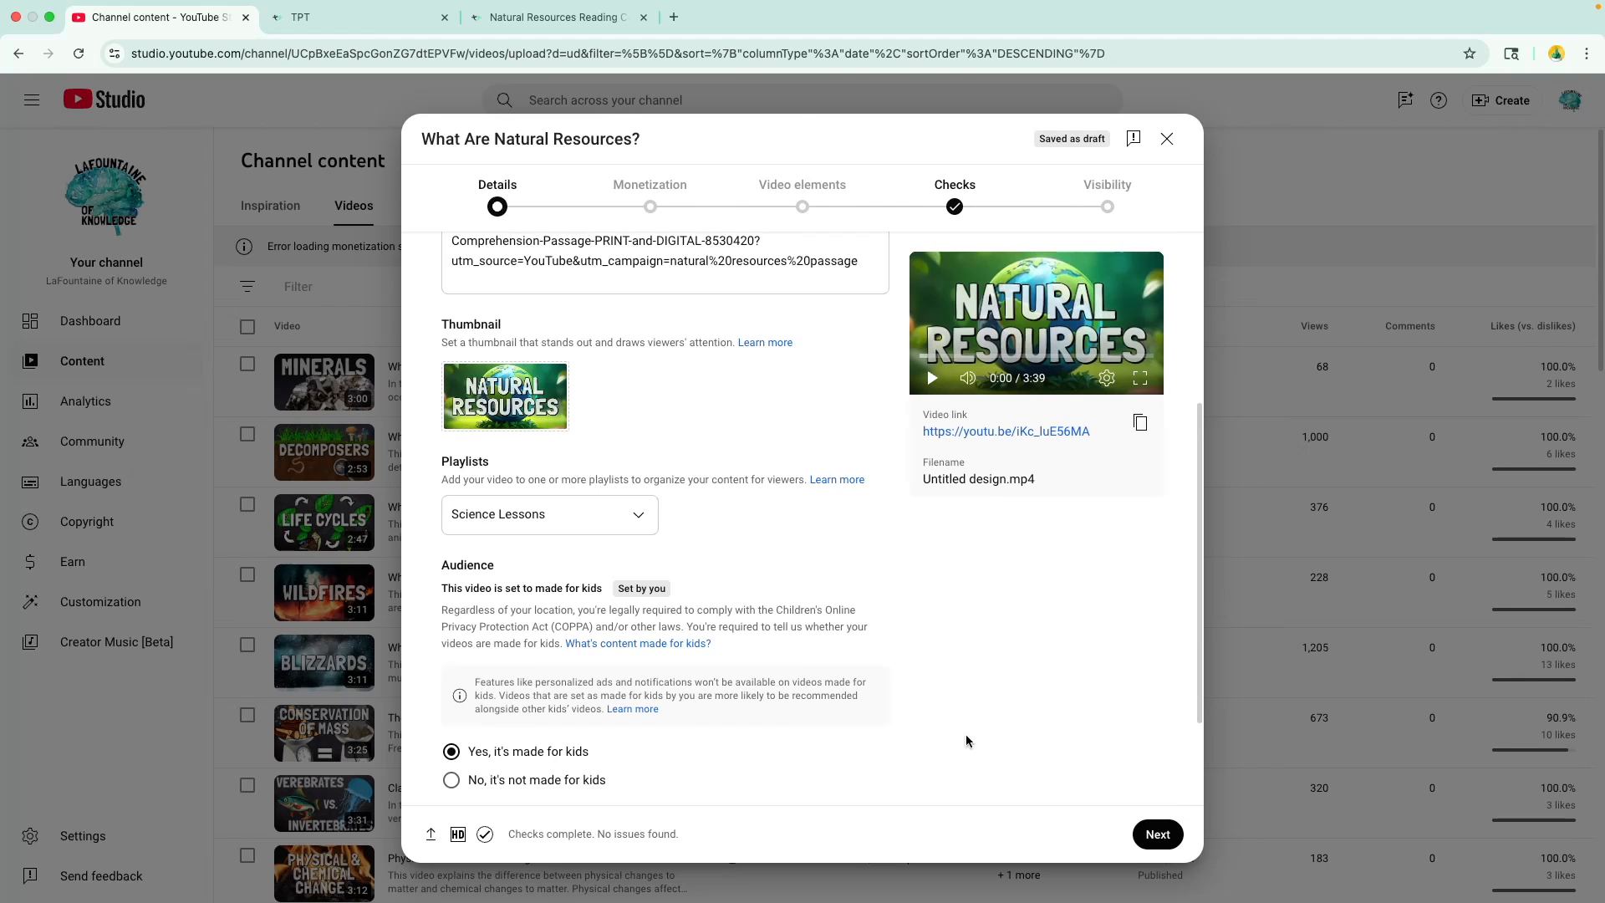
pyautogui.click(1158, 835)
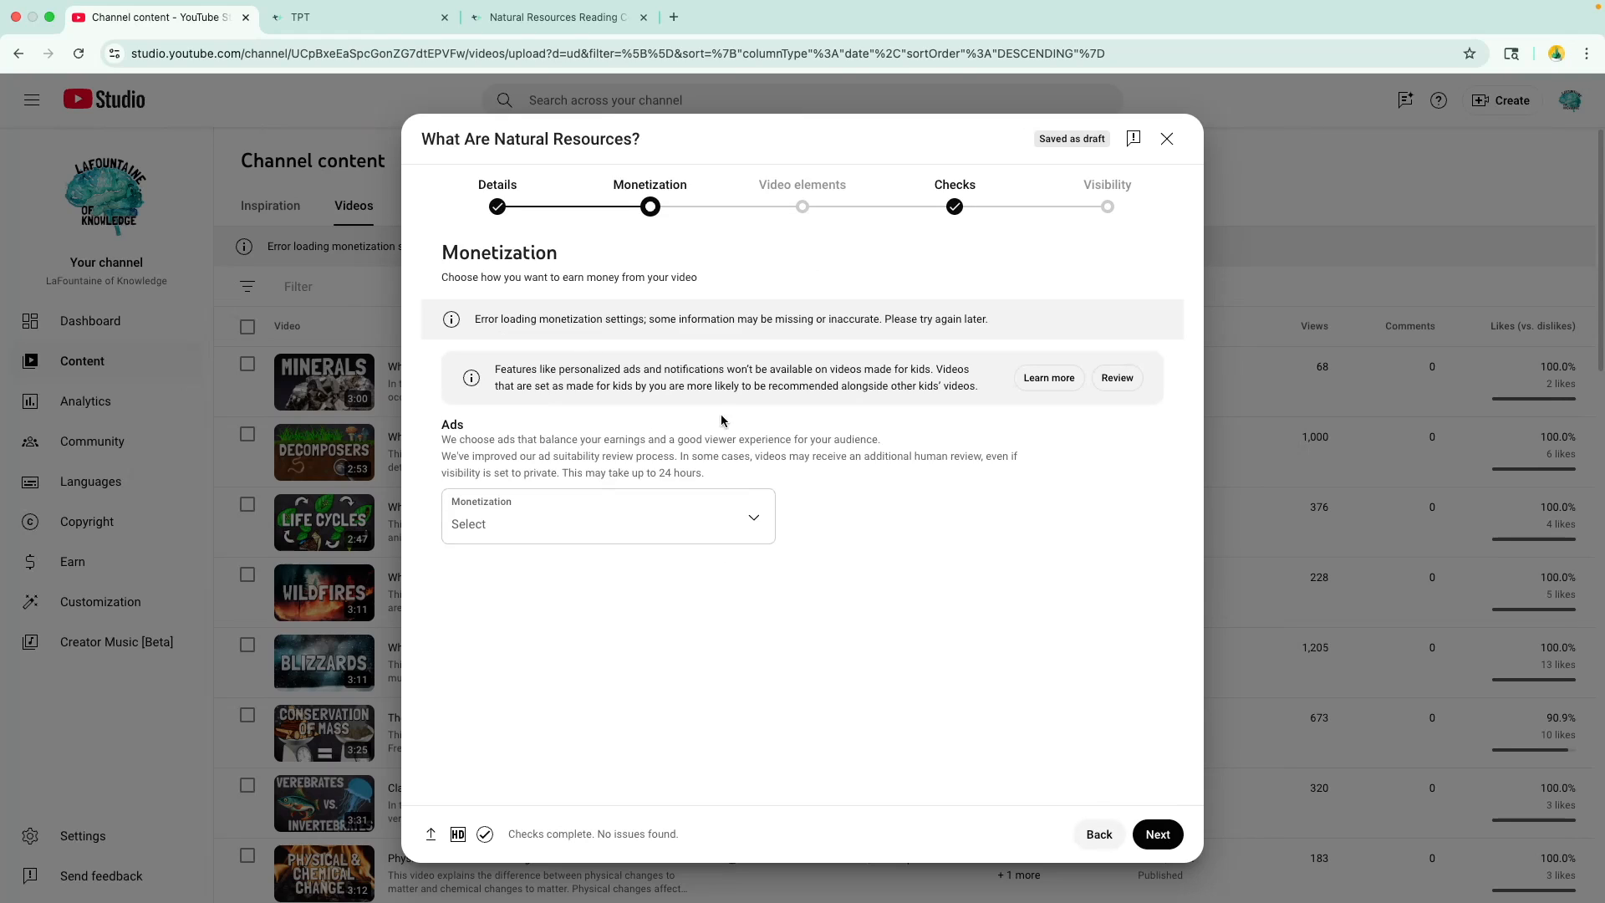
# - Turn monetization on for the video and continue to the ad suitability questions
pyautogui.click(670, 525)
pyautogui.click(490, 520)
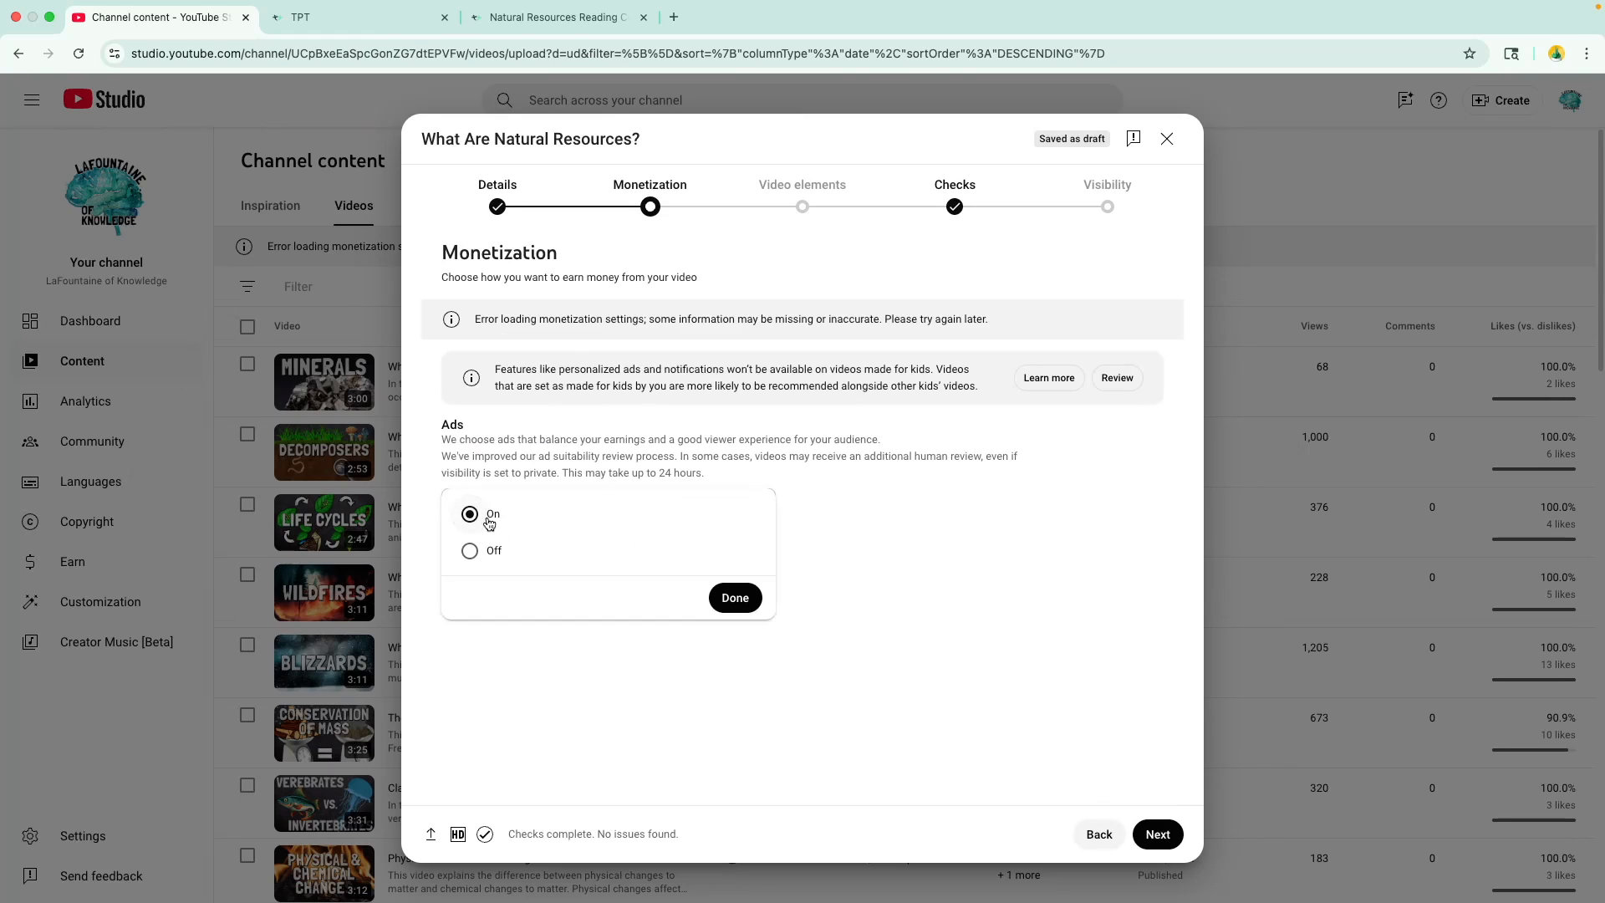
pyautogui.click(733, 599)
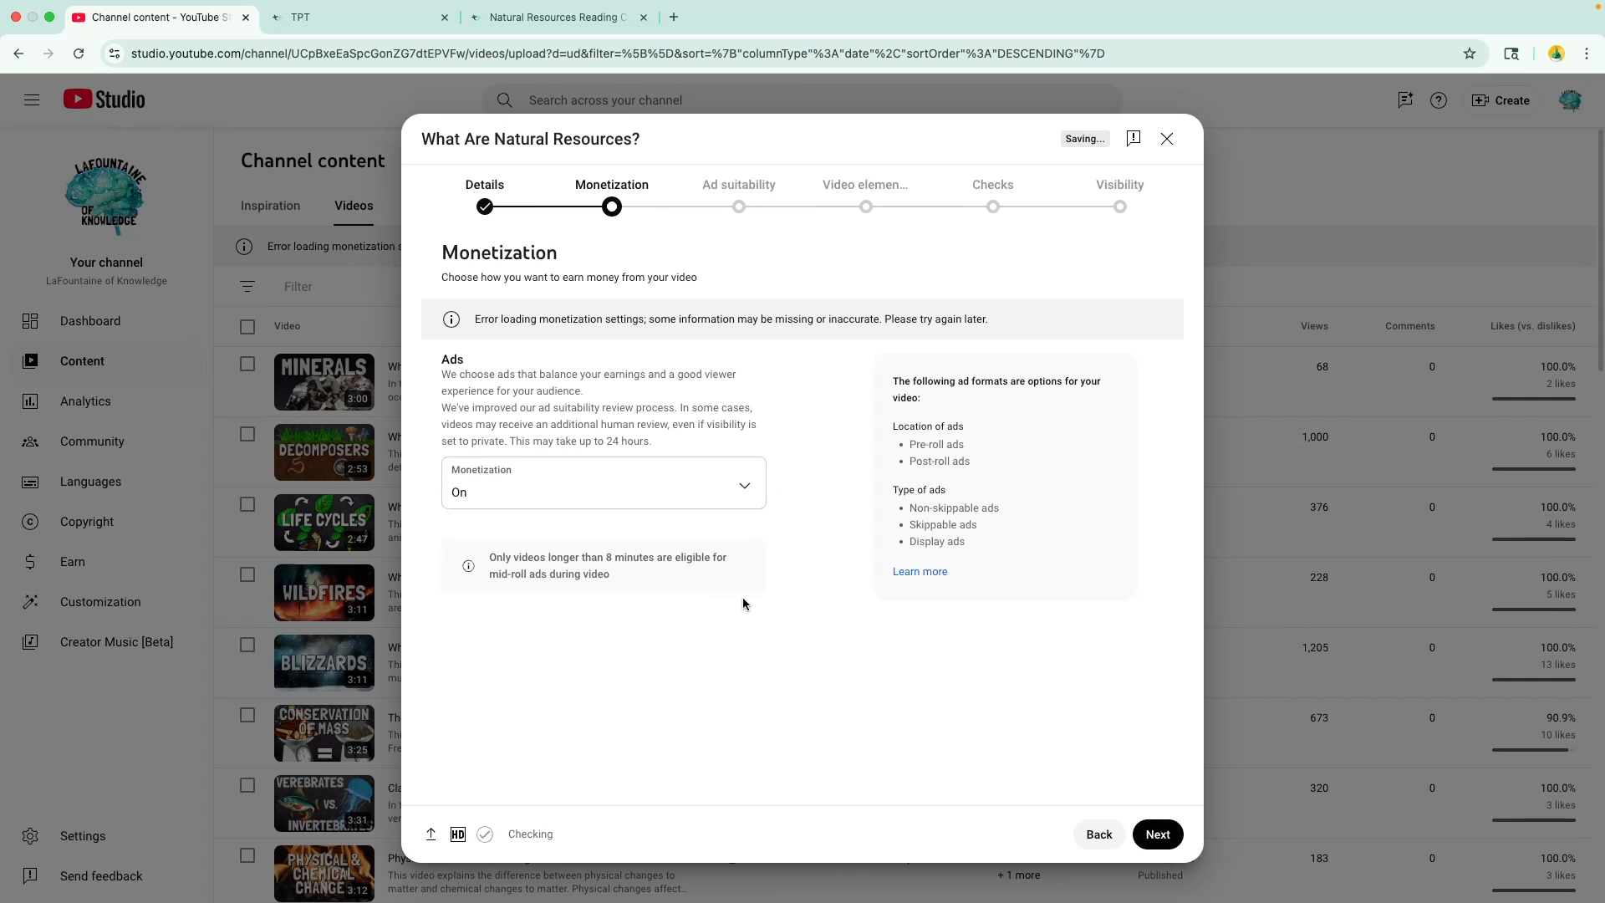
pyautogui.click(1172, 836)
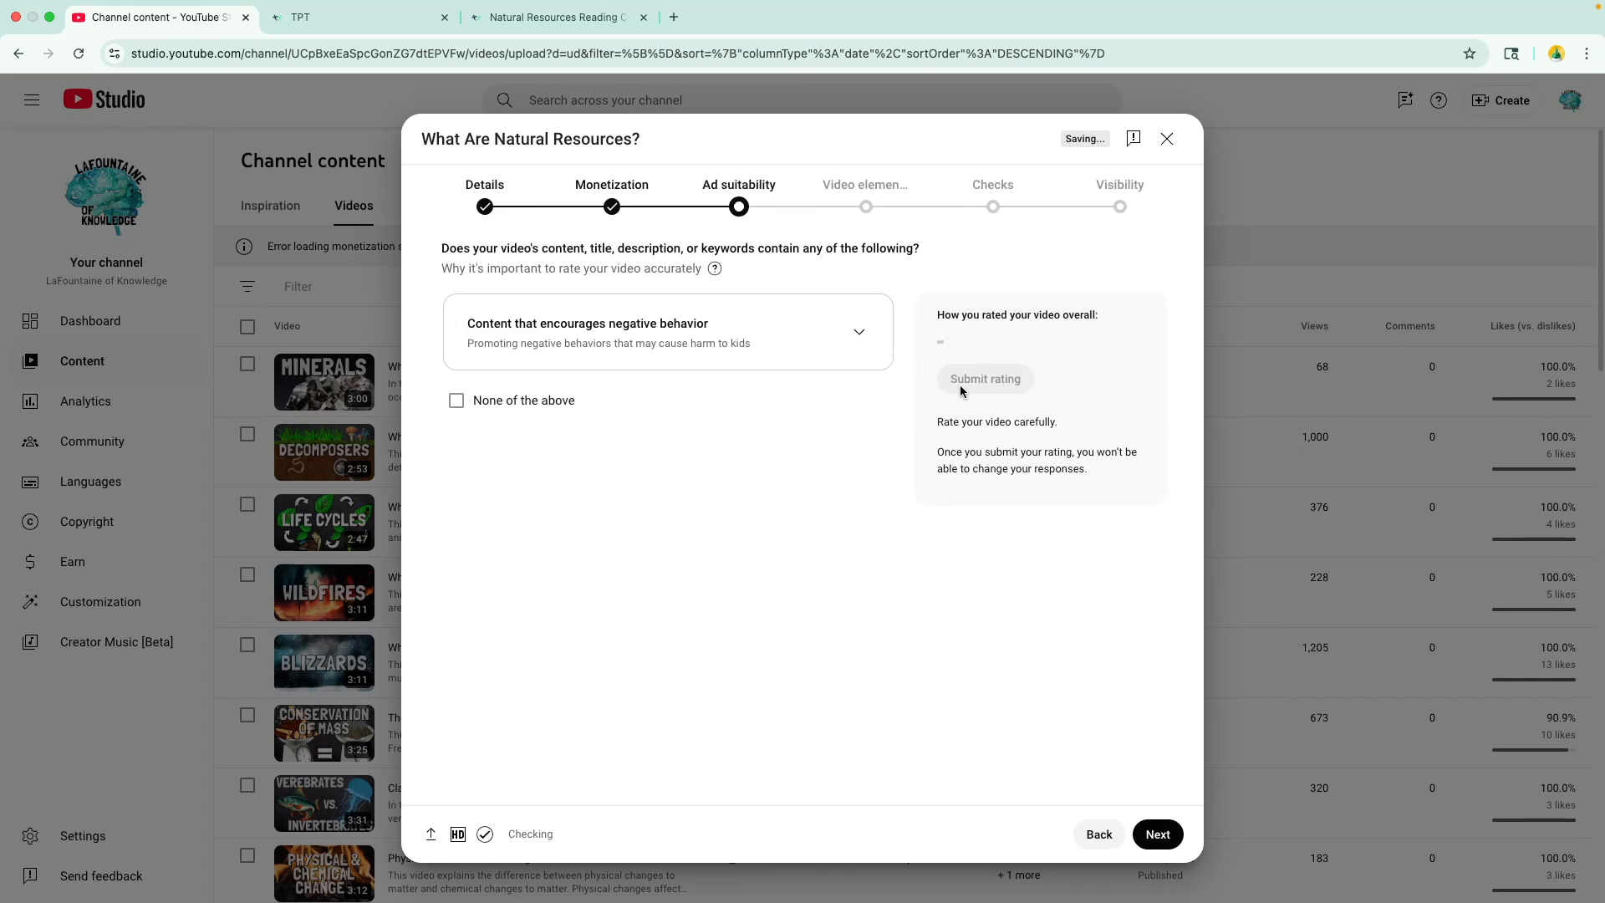
# - Declare "None of the above" for ad suitability, submit the rating and continue to the video elements
pyautogui.click(549, 402)
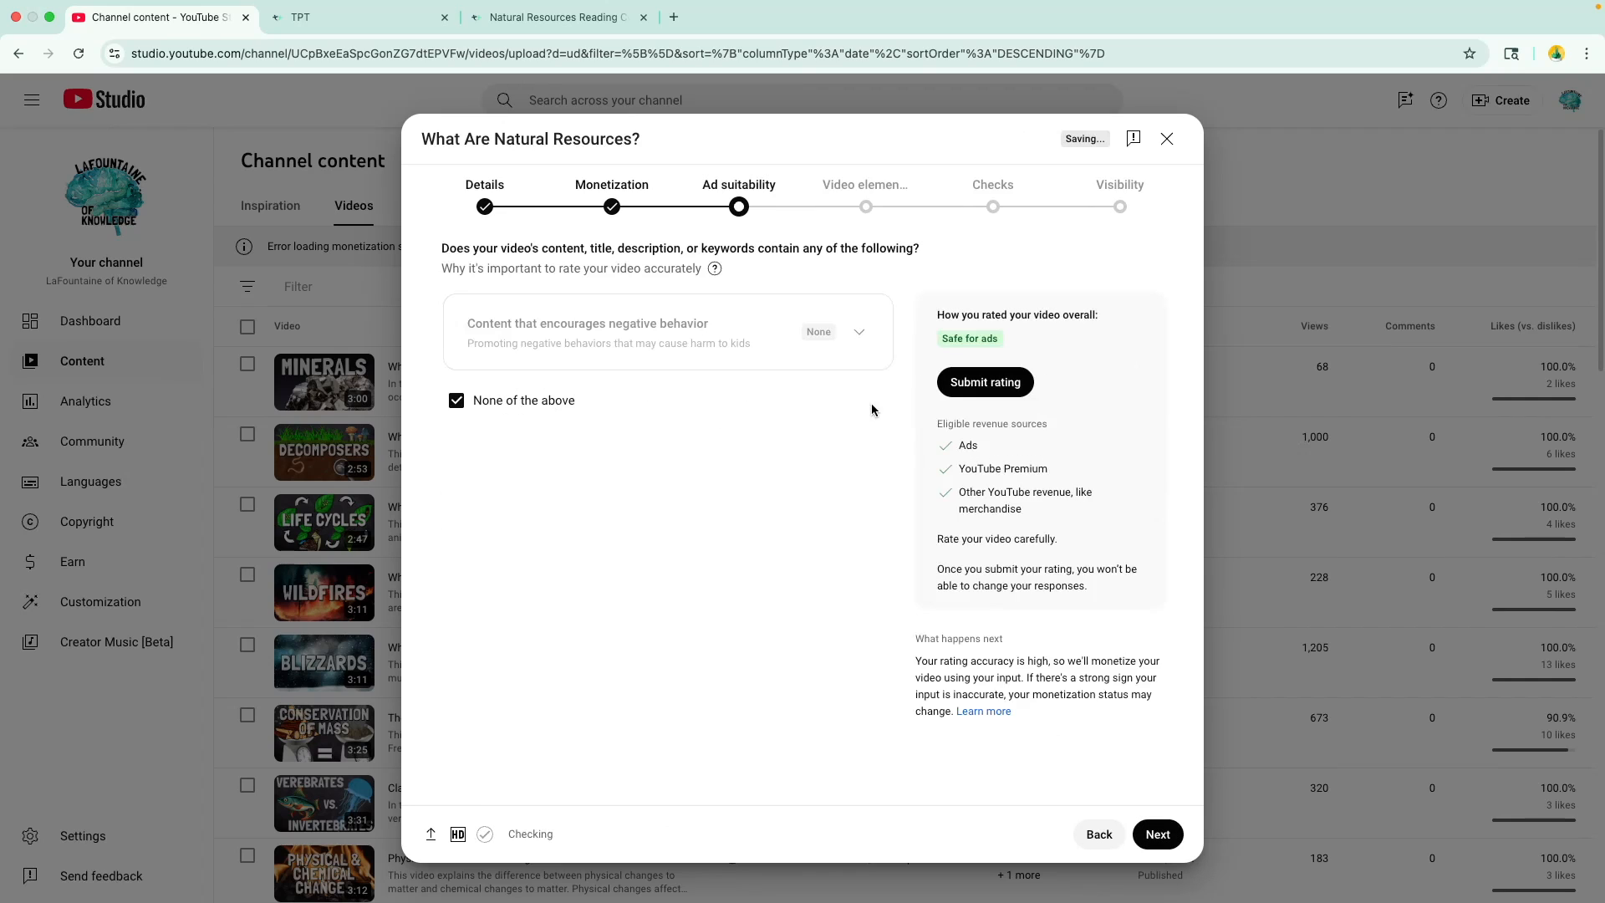
pyautogui.click(989, 383)
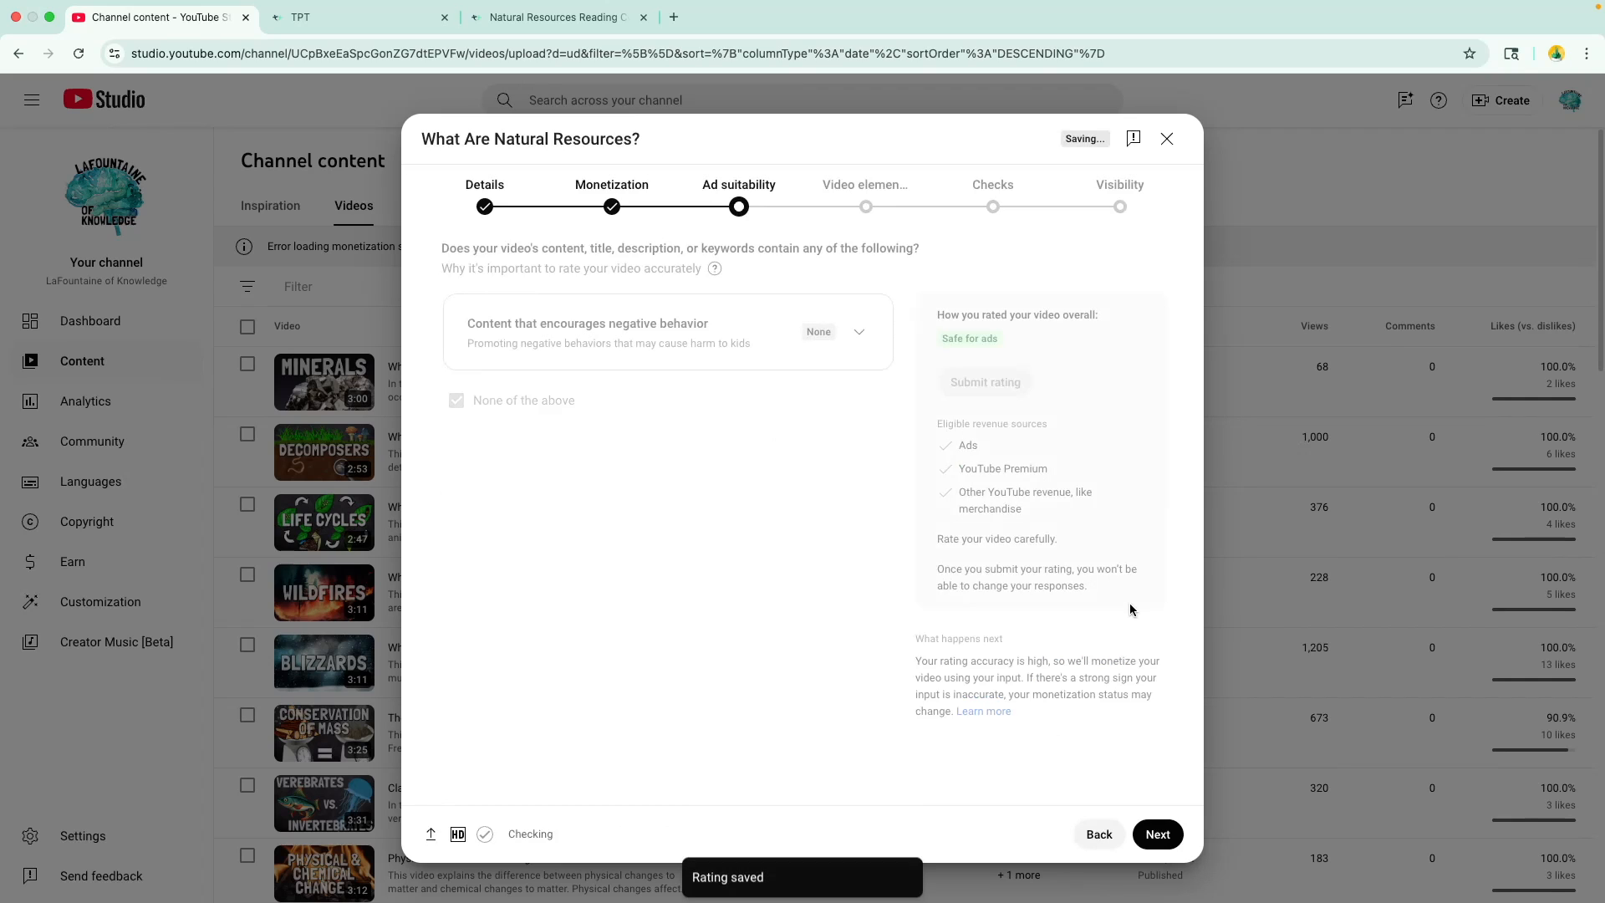
pyautogui.click(1158, 834)
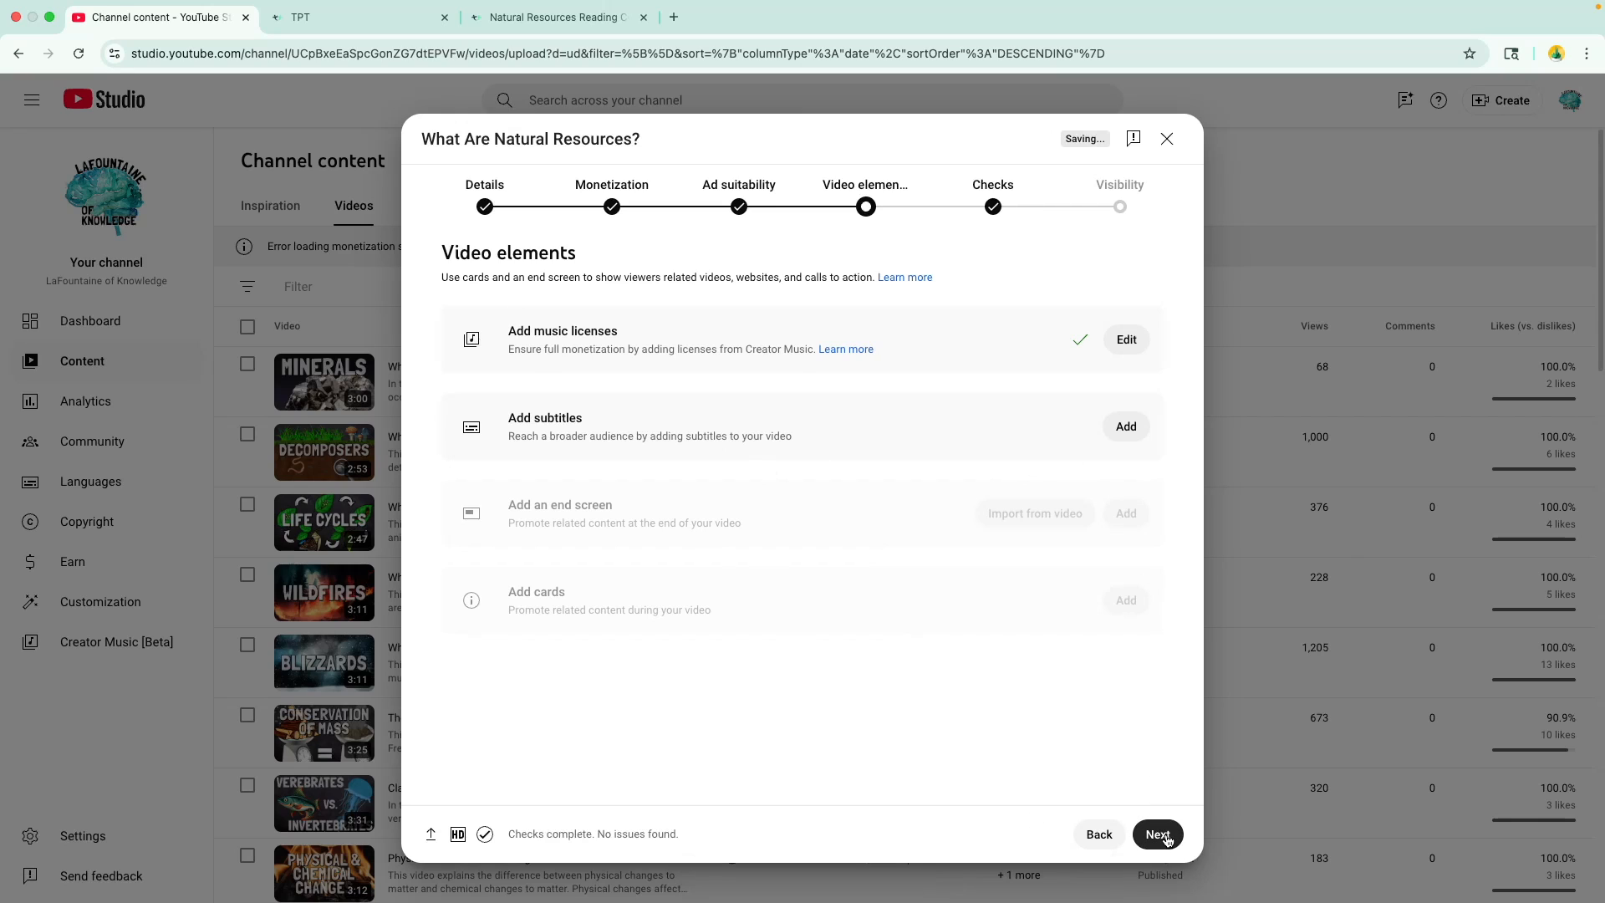
# - Pass the video elements and checks without changes, set the visibility to Public, publish the video and dismiss the sharing dialog
pyautogui.click(1165, 836)
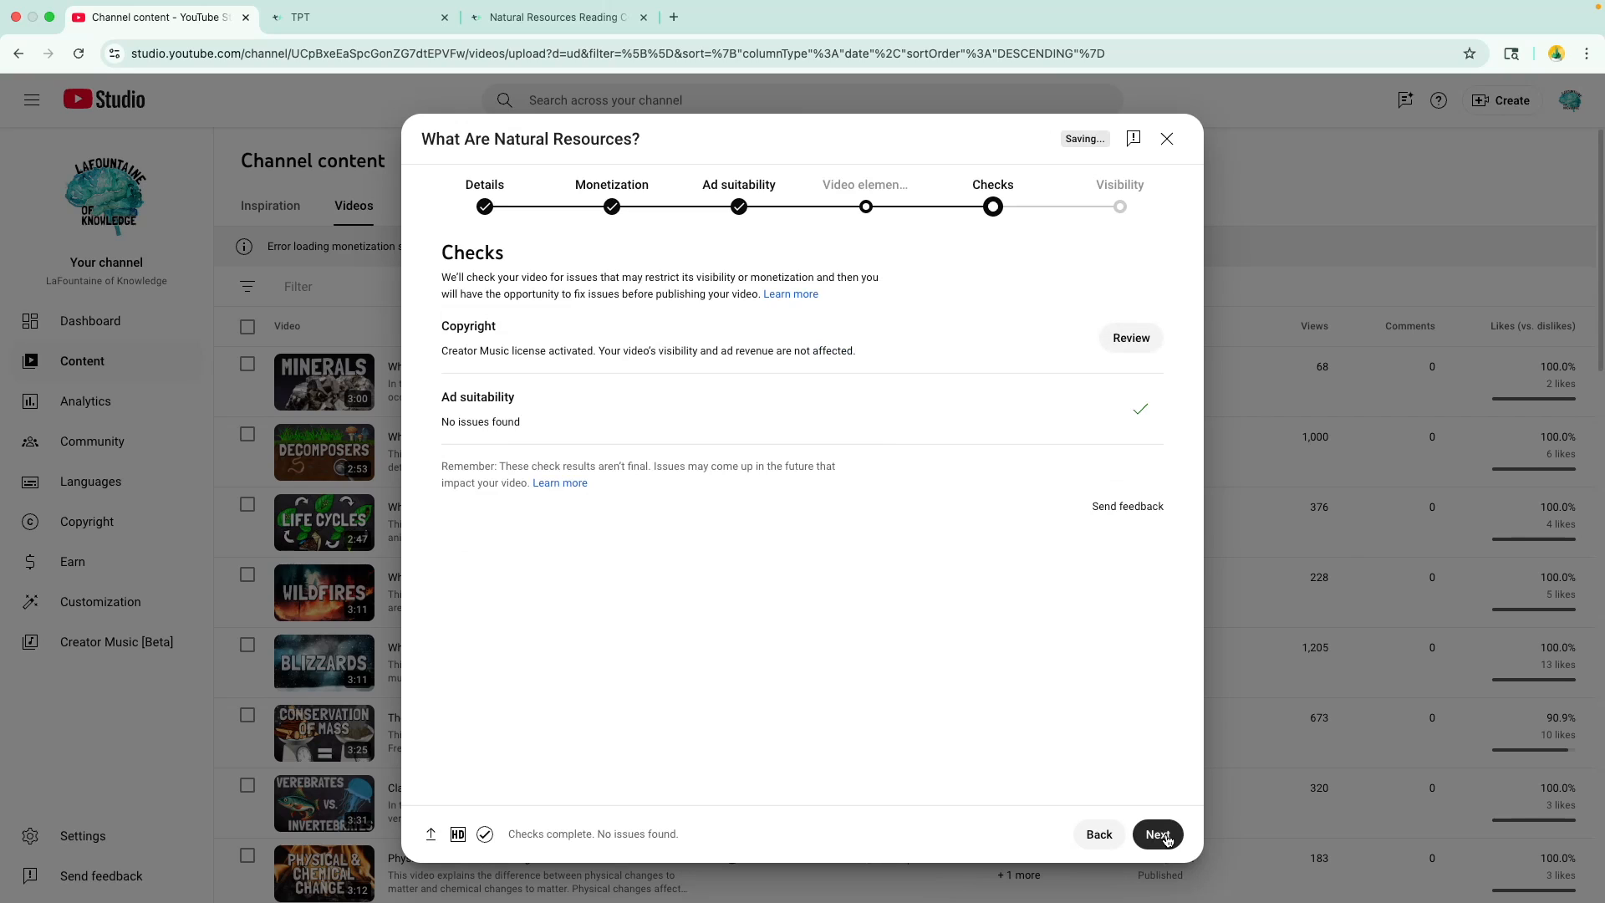
pyautogui.click(1168, 839)
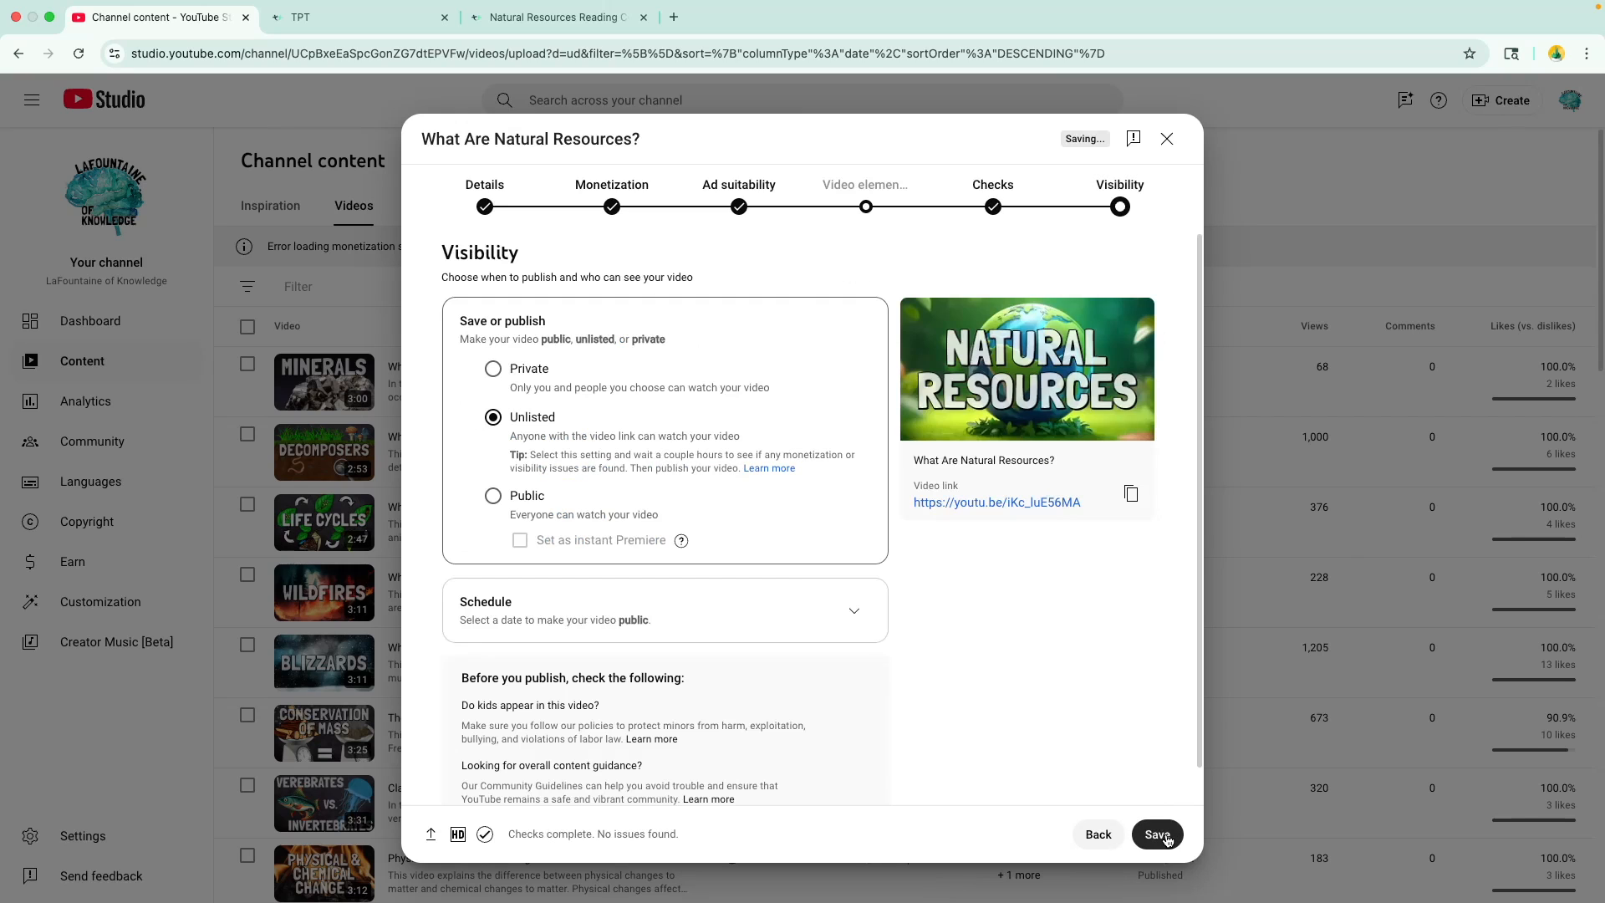
pyautogui.click(528, 499)
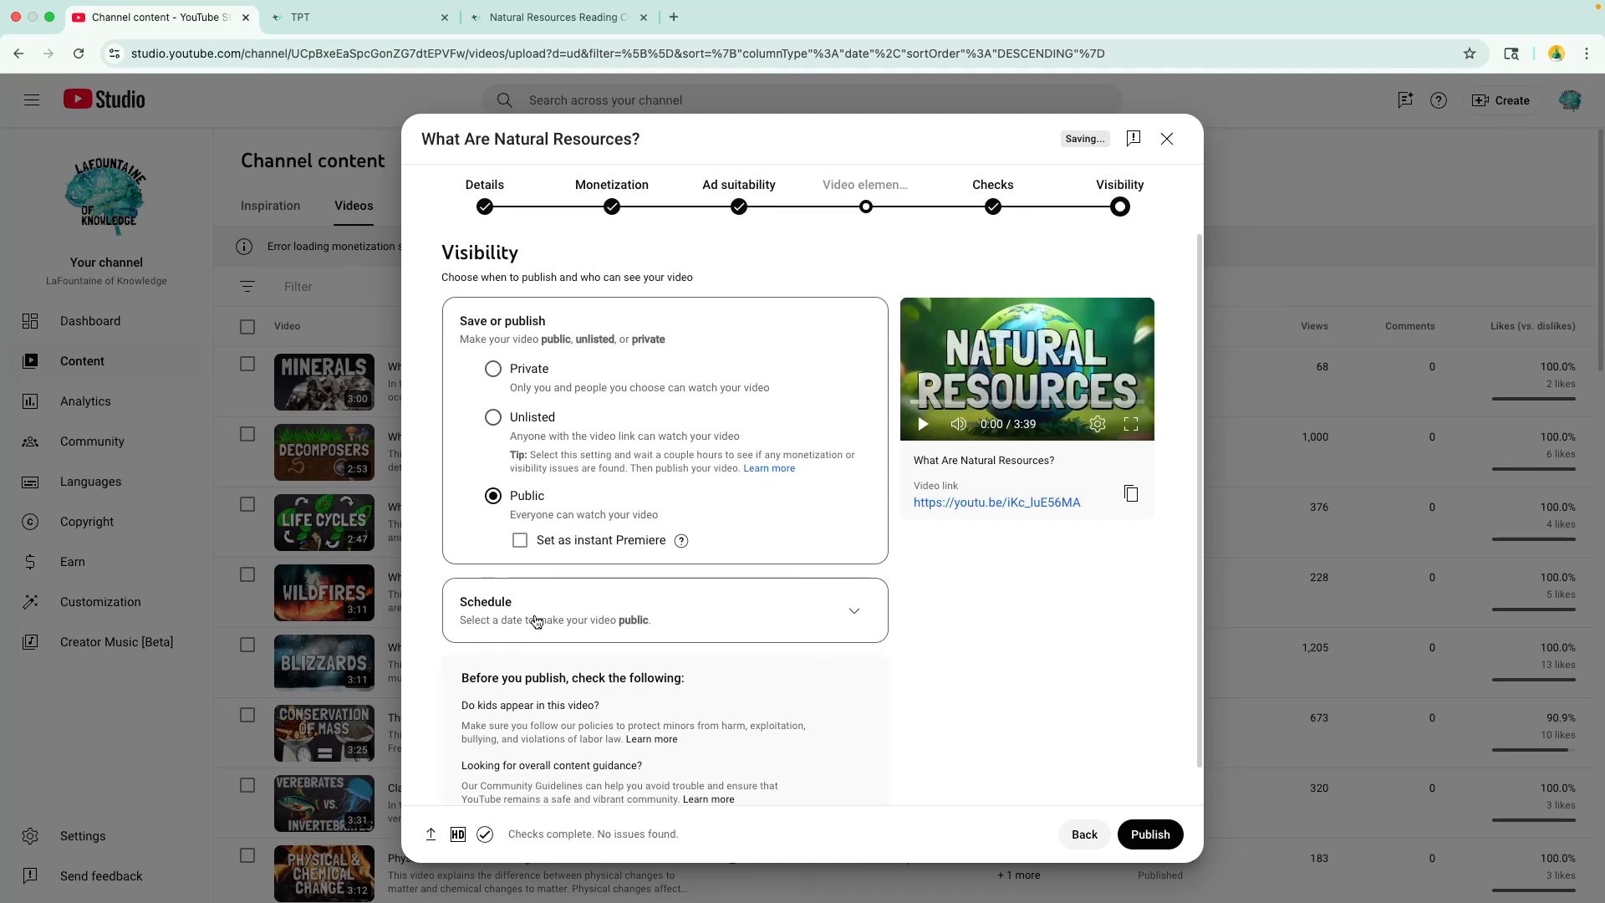
pyautogui.scroll(-1, 535, 623)
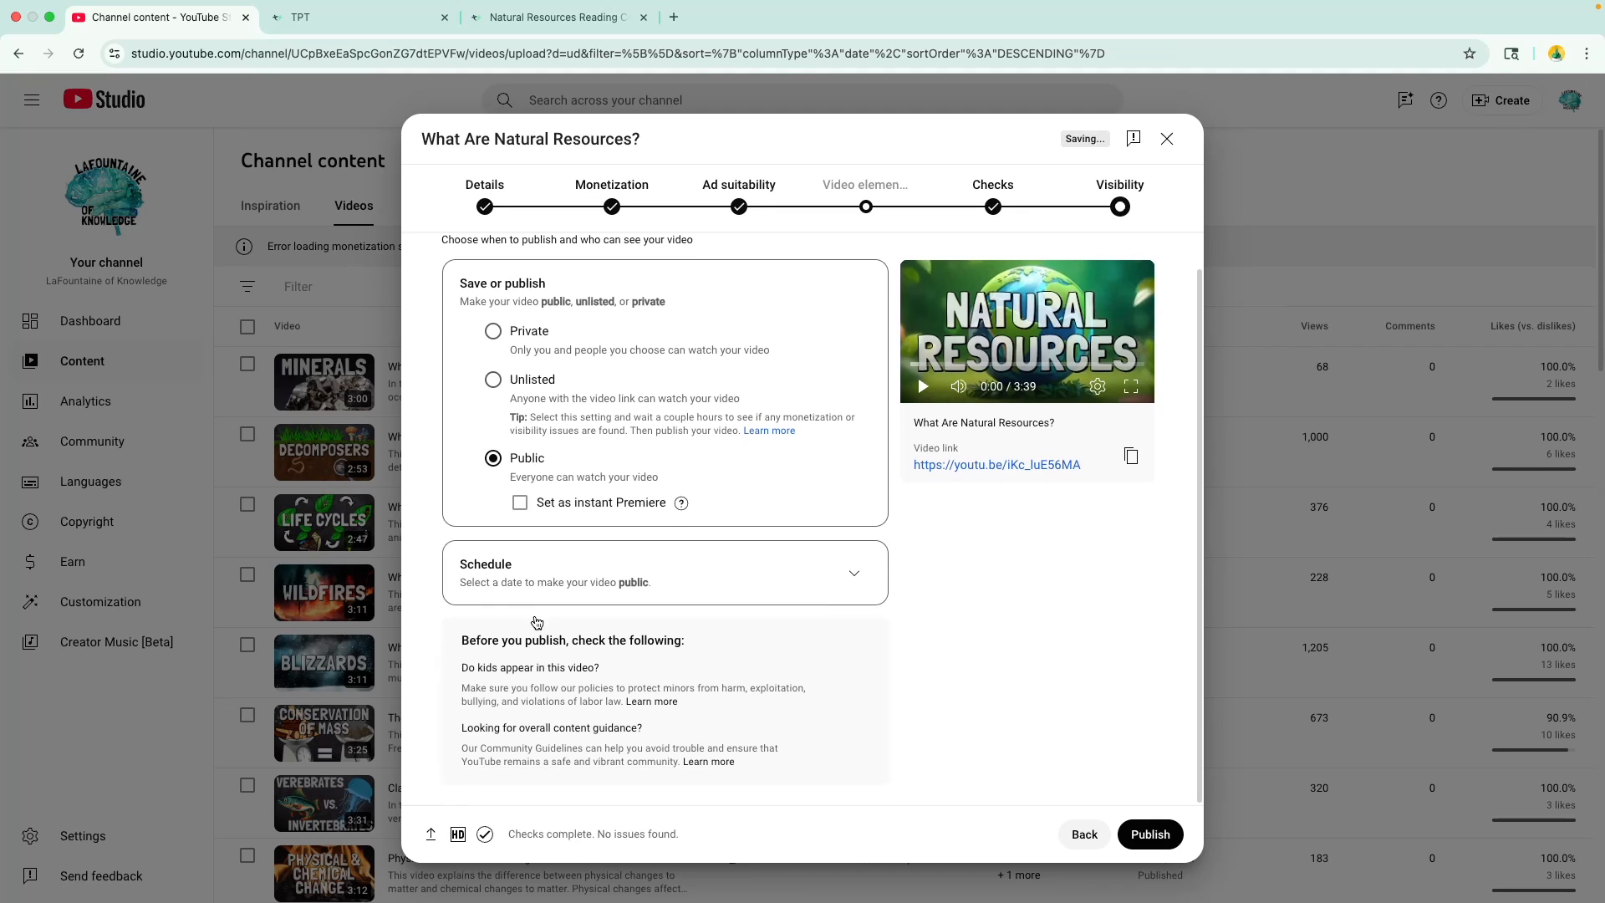
pyautogui.click(1160, 832)
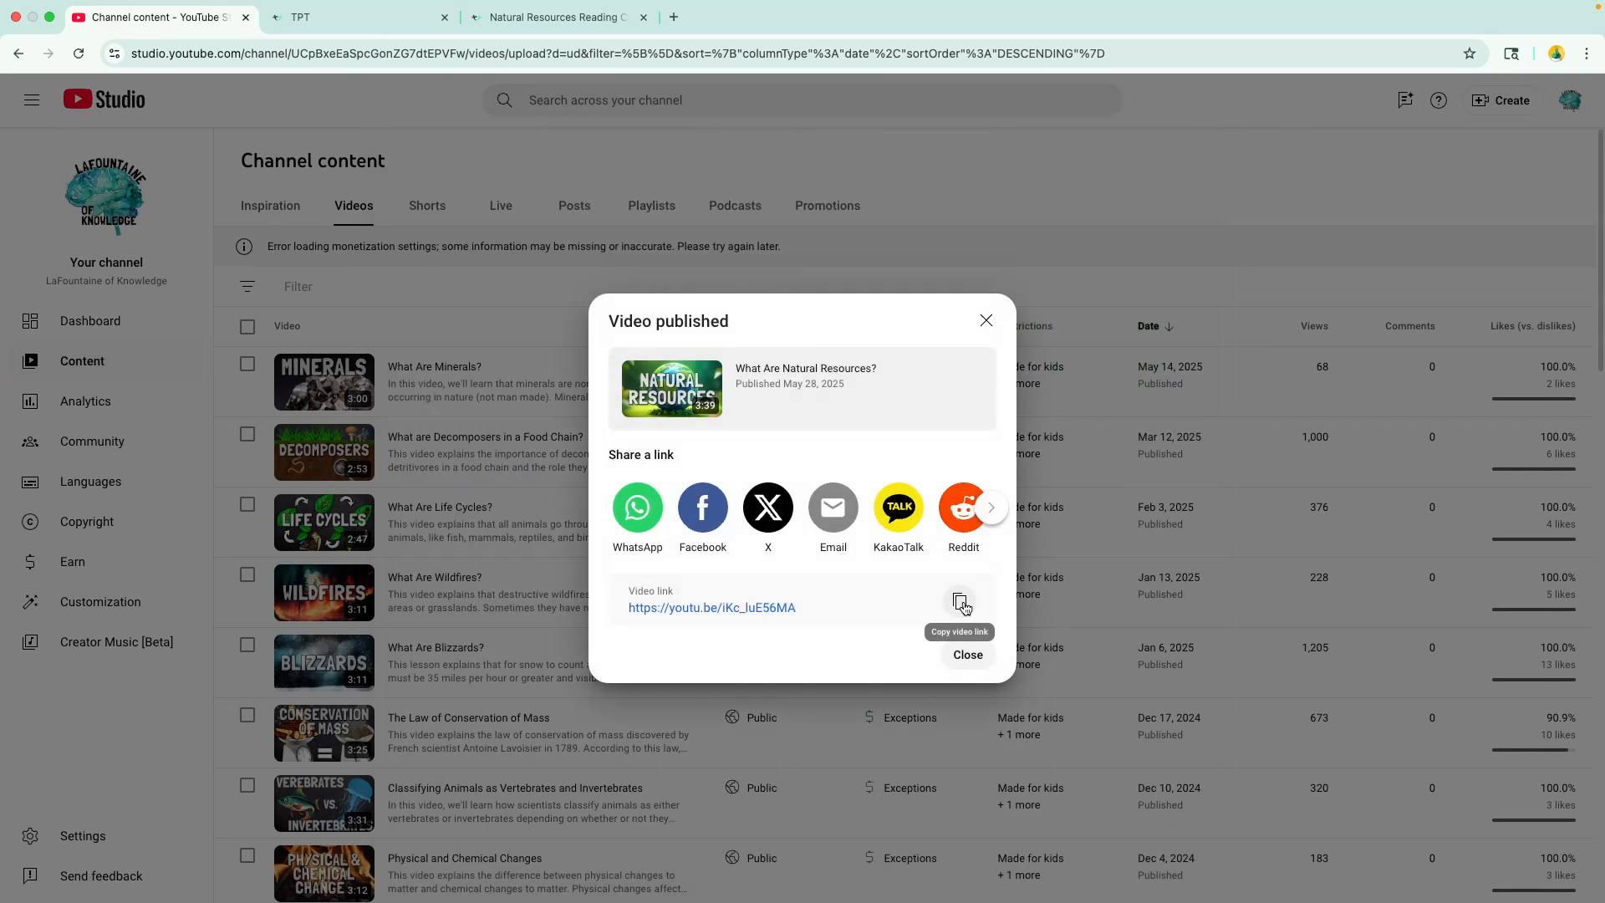
pyautogui.click(968, 655)
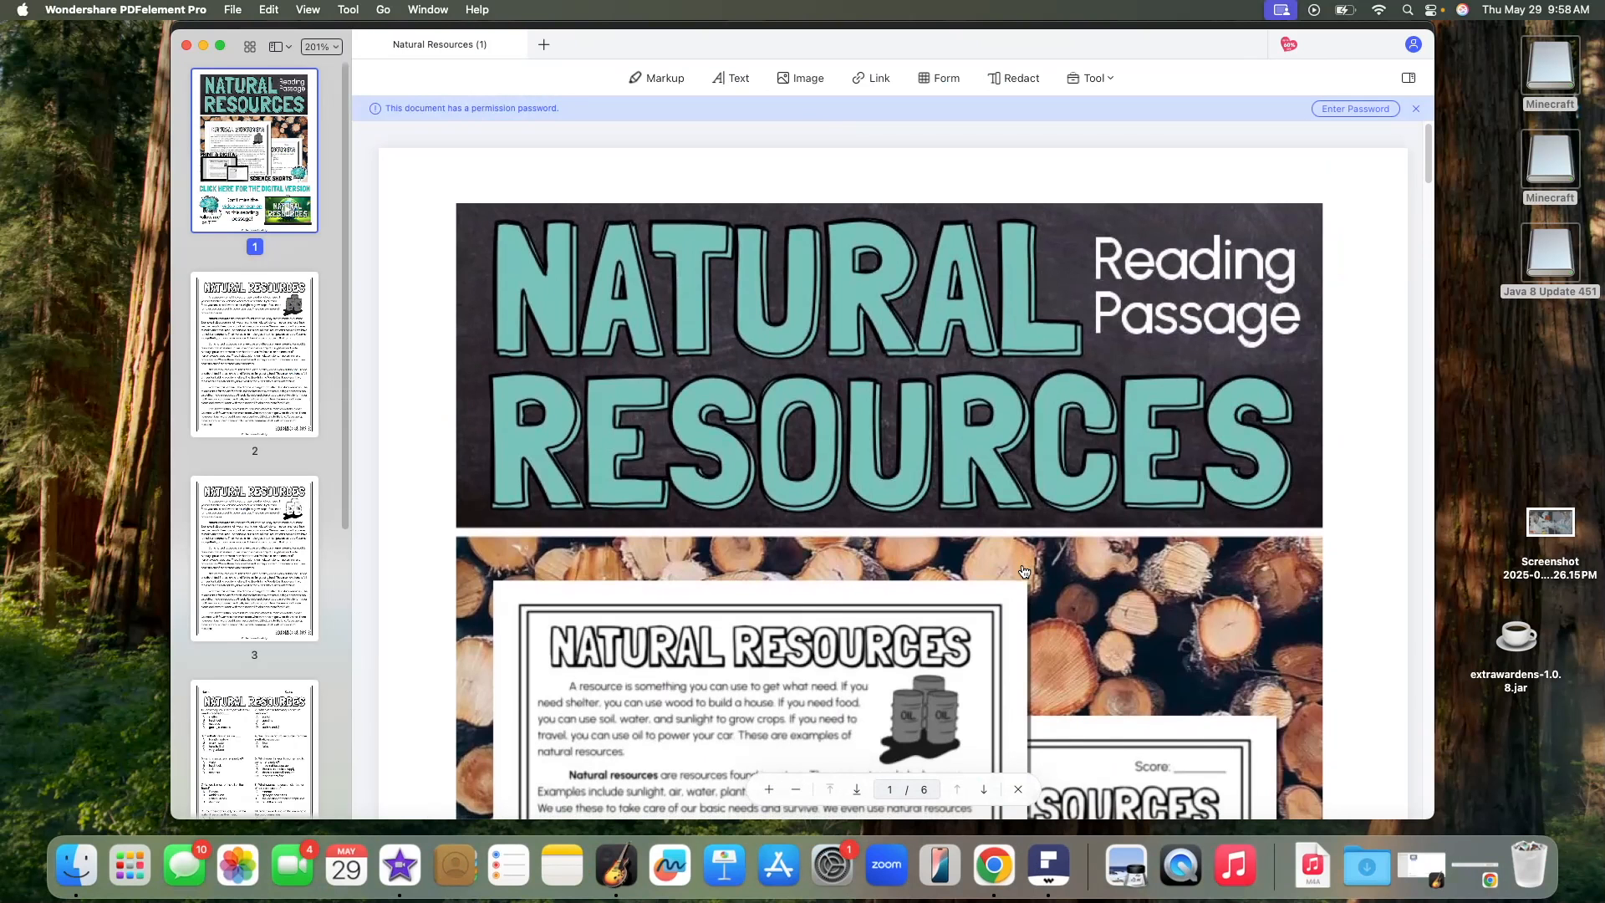
# - In the Natural Resources PDF in PDFelement, test the video companion picture's link on page 1 and allow it to open
pyautogui.scroll(-10, 1055, 686)
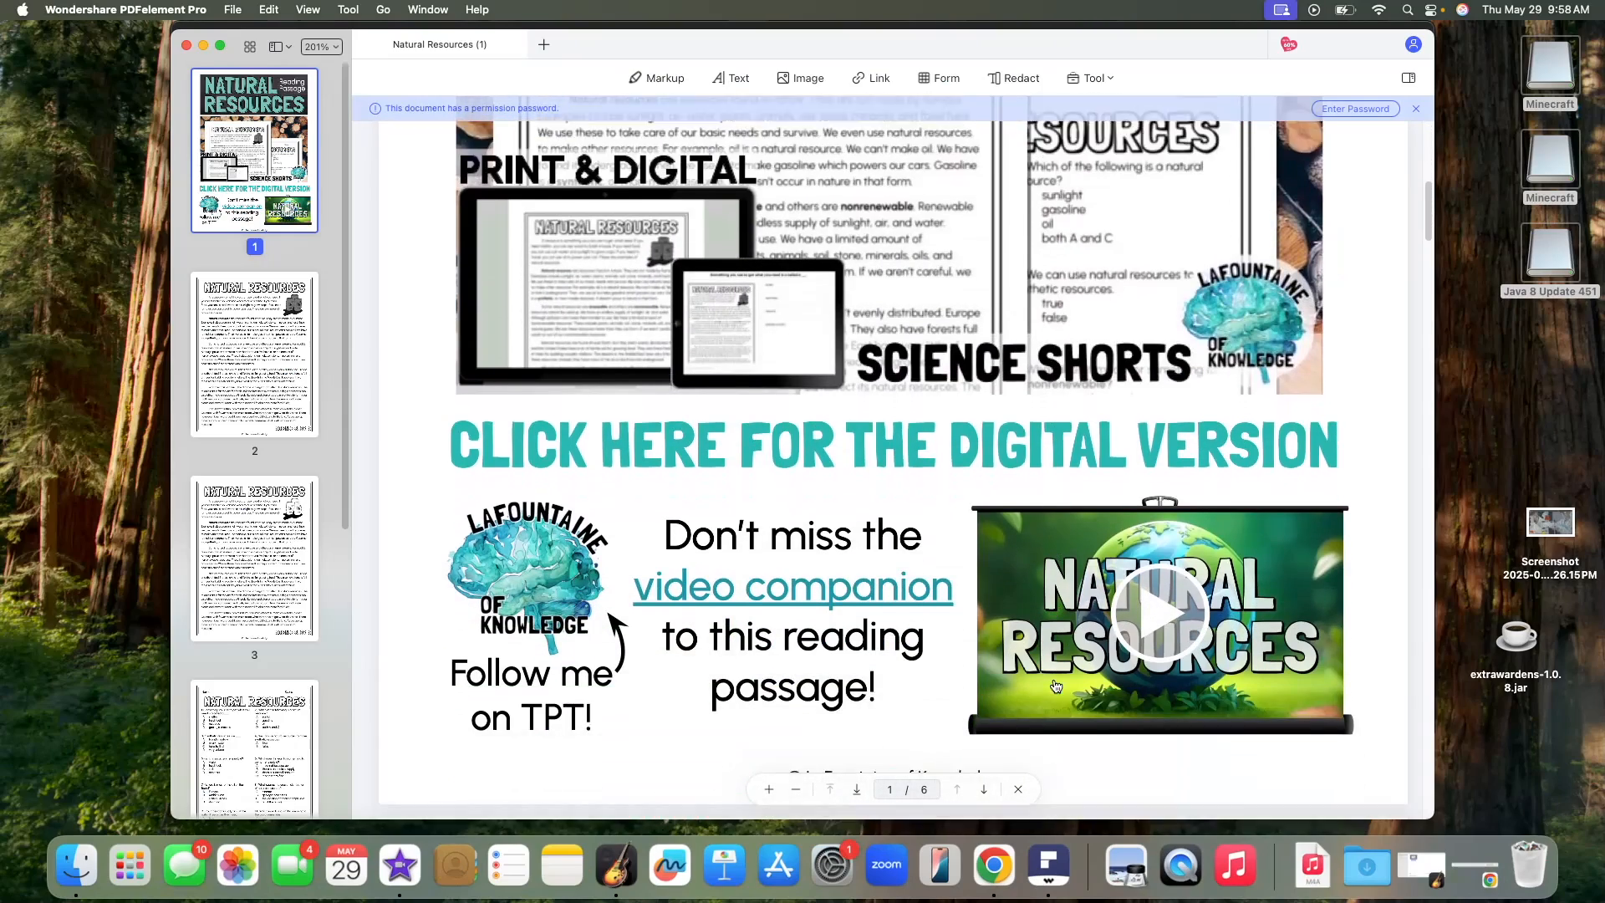
pyautogui.scroll(-4, 1055, 686)
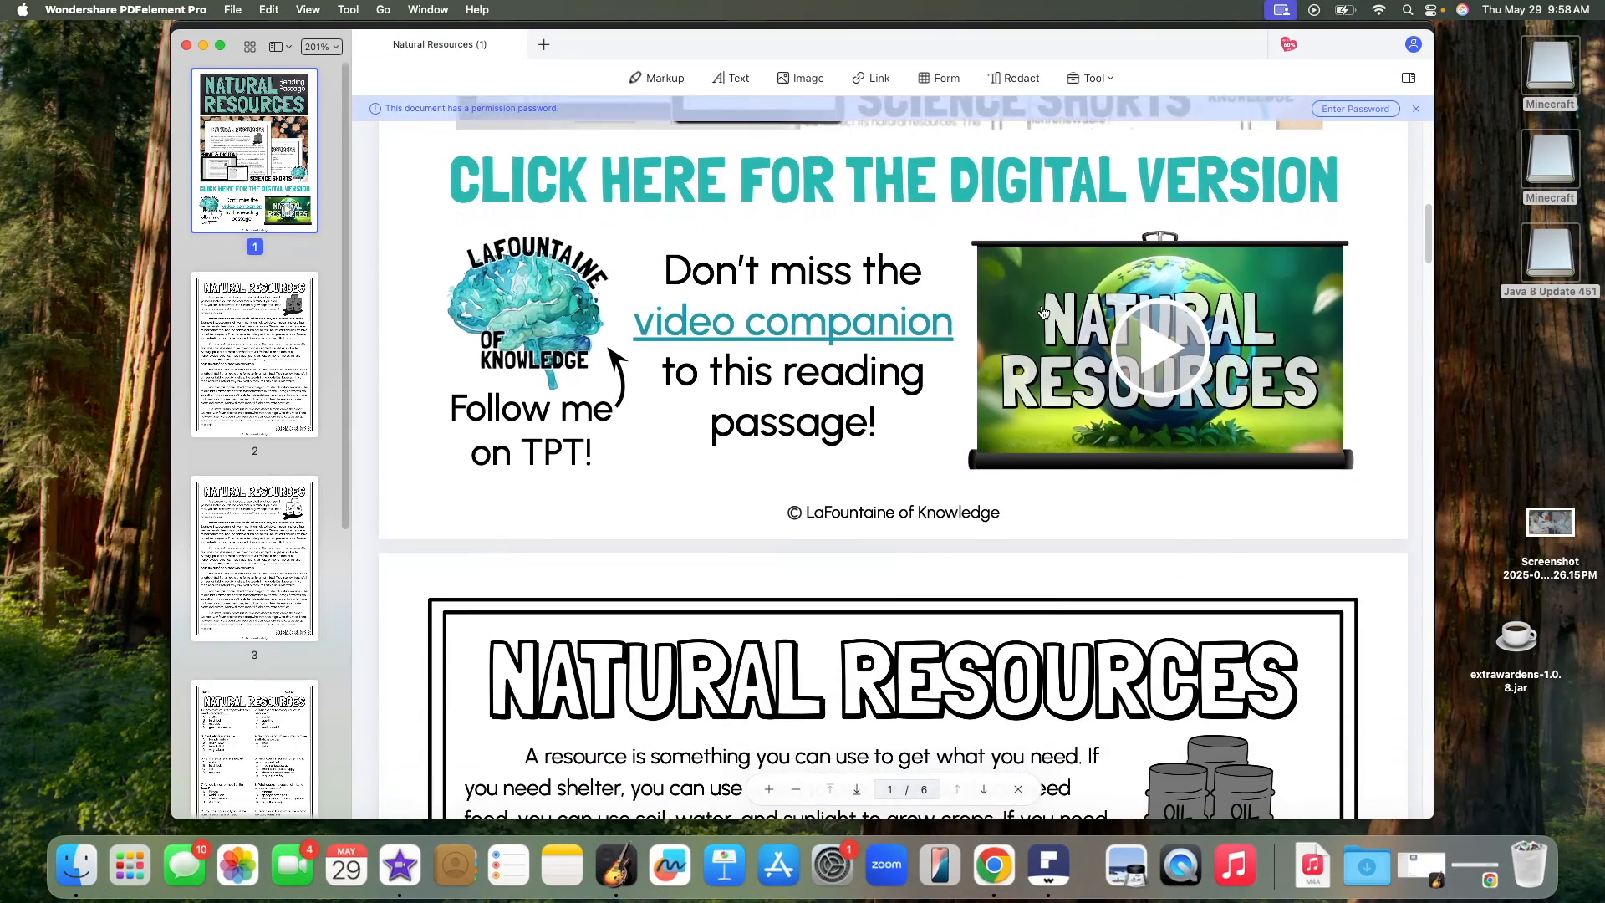
pyautogui.click(1043, 313)
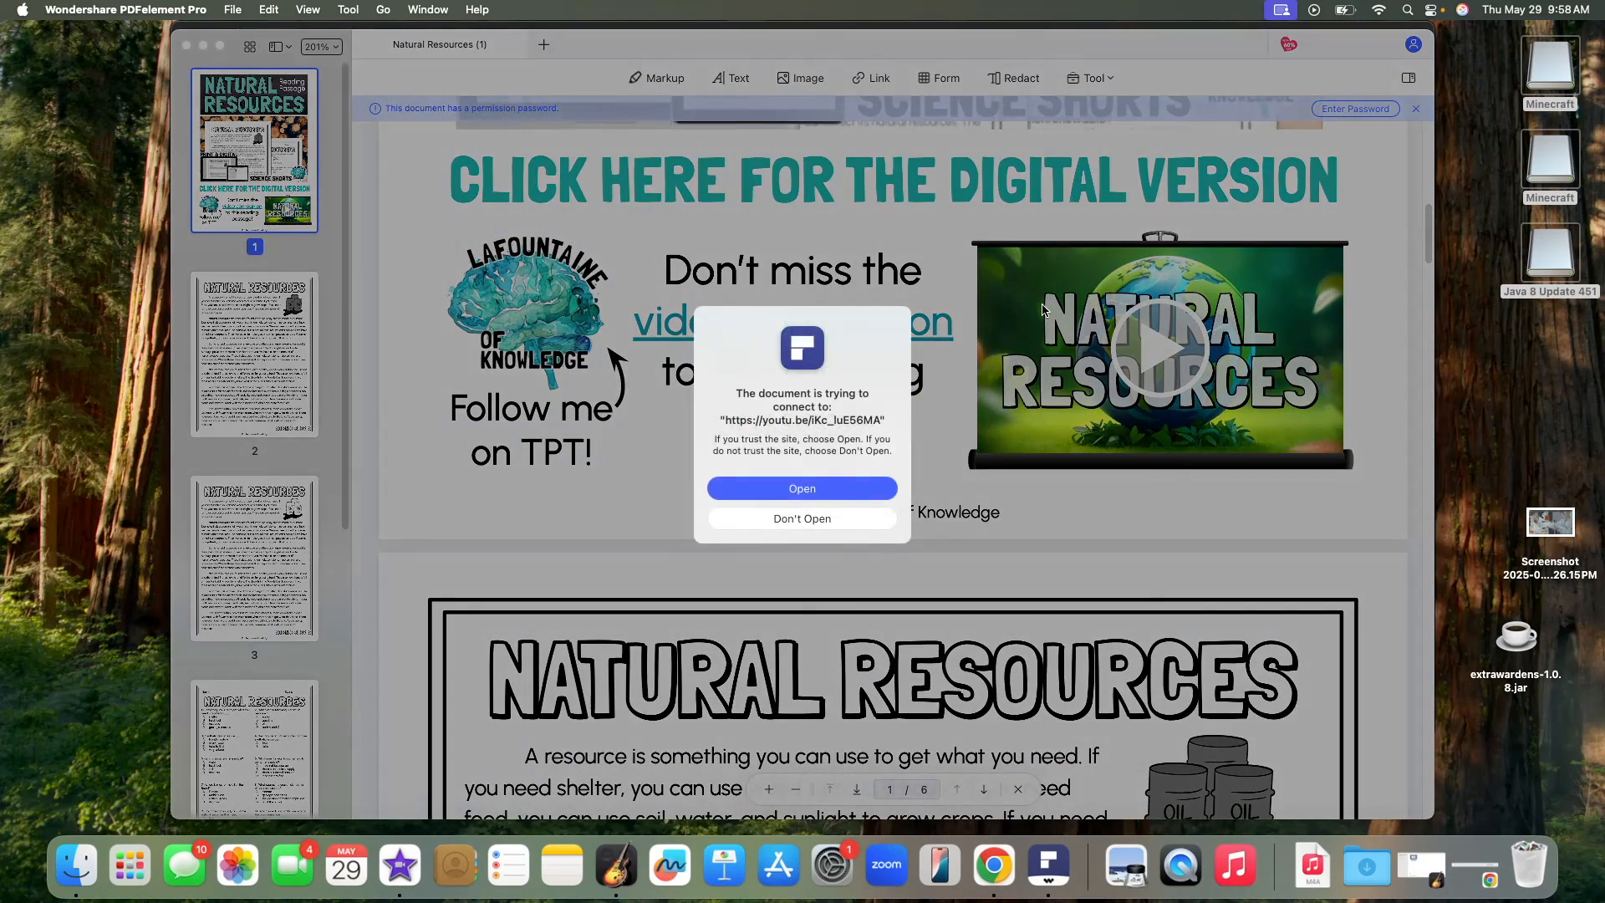
pyautogui.click(815, 489)
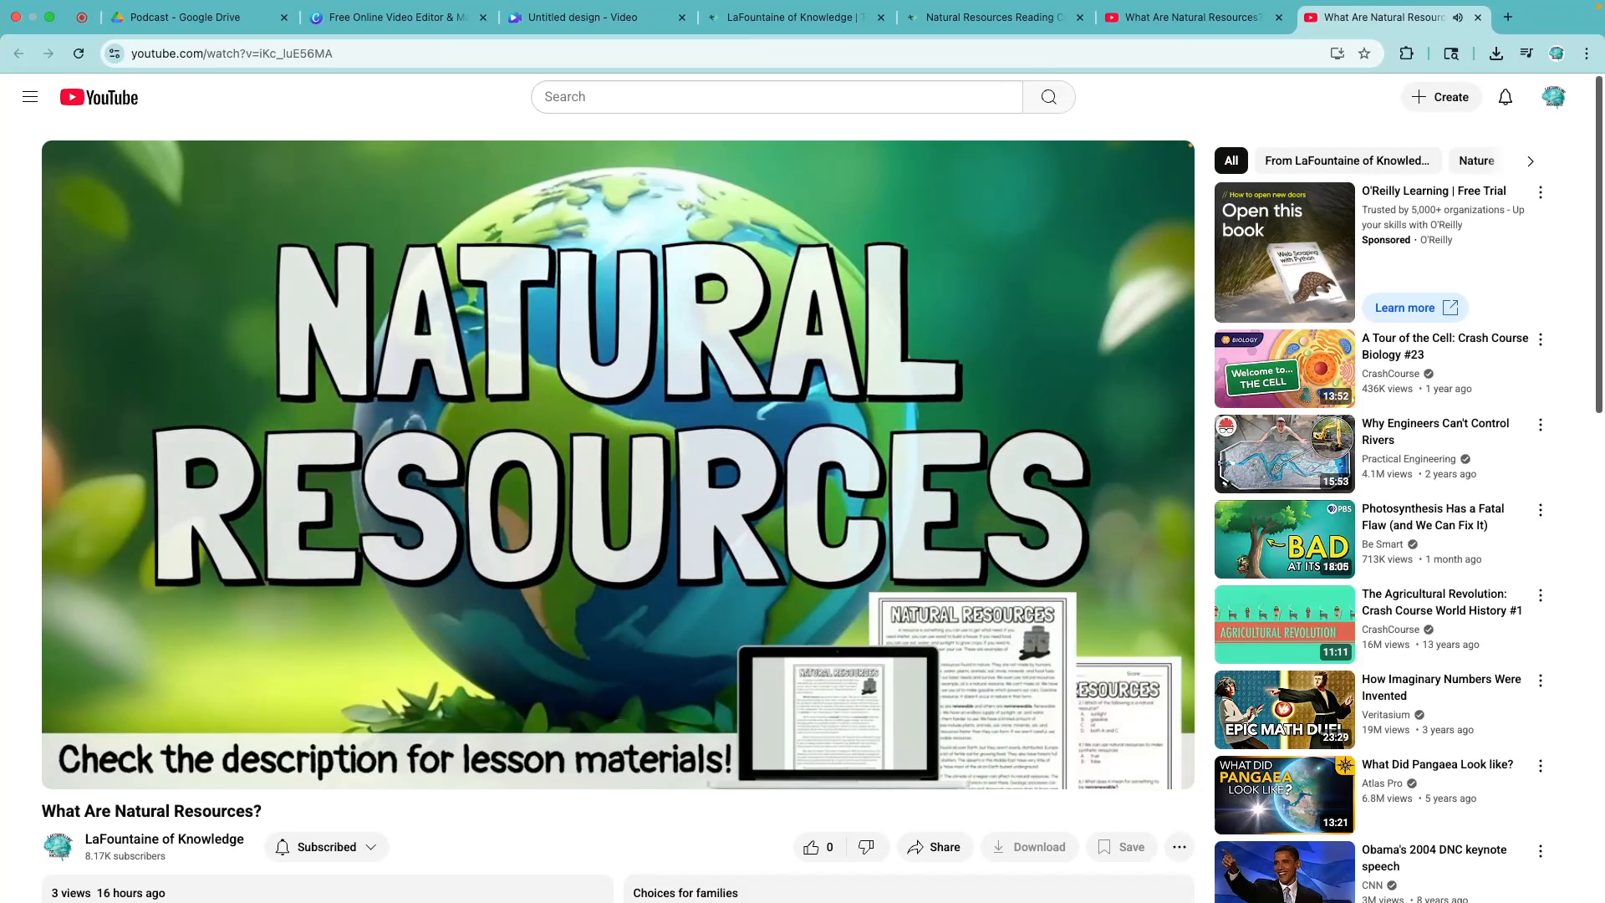
# - Pause the published video, expand its description and open the Teachers Pay Teachers link to check it
pyautogui.click(72, 777)
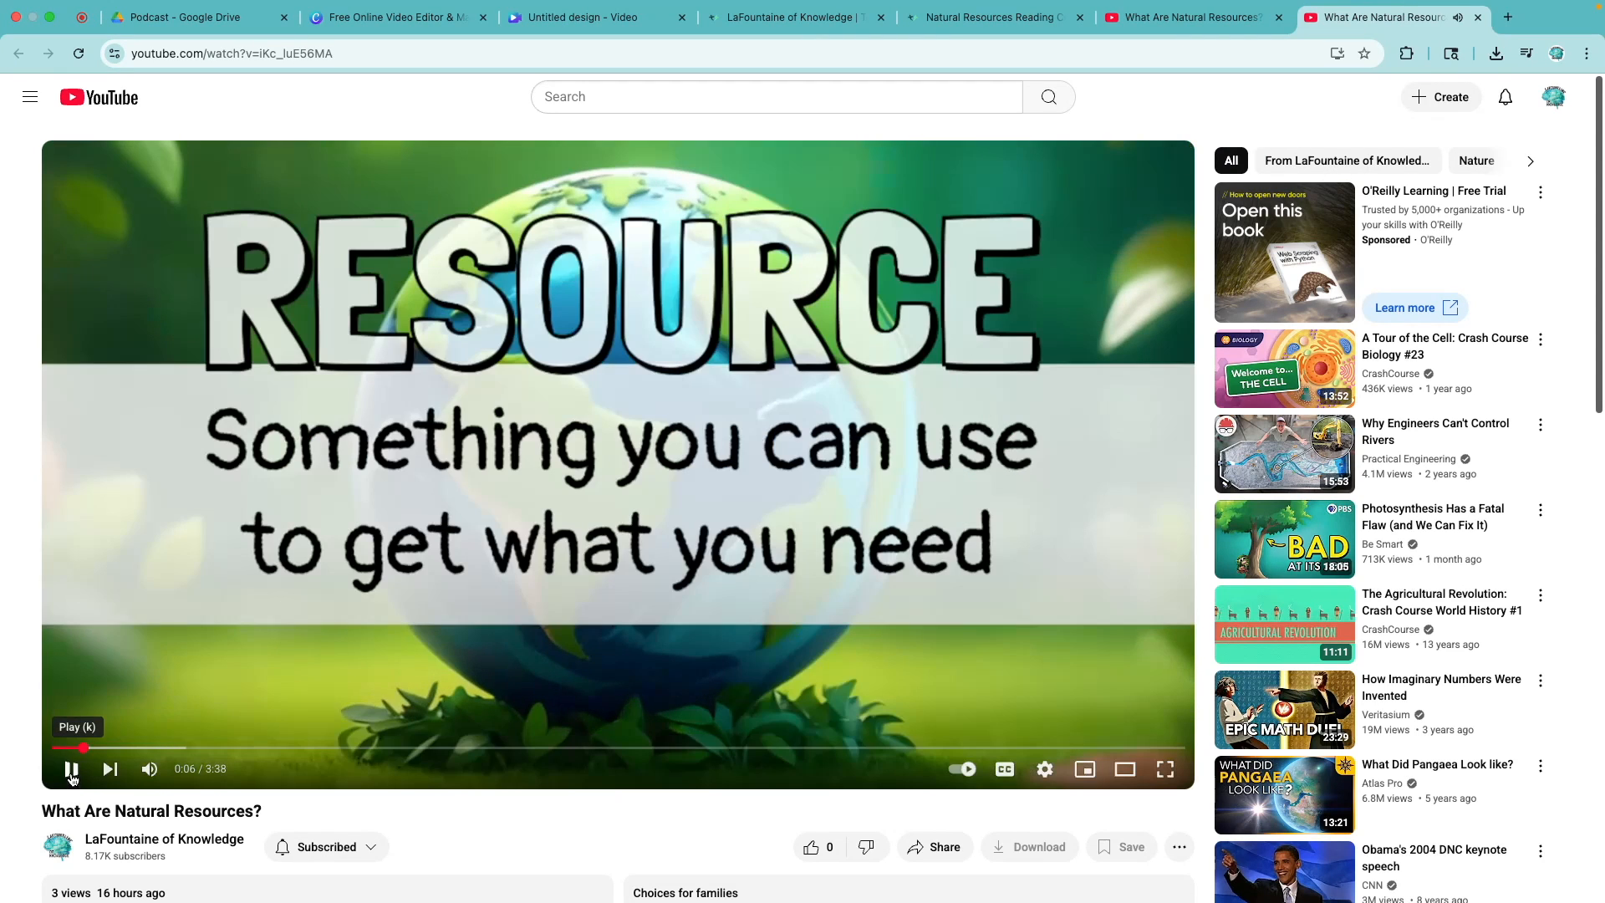
pyautogui.scroll(-4, 535, 526)
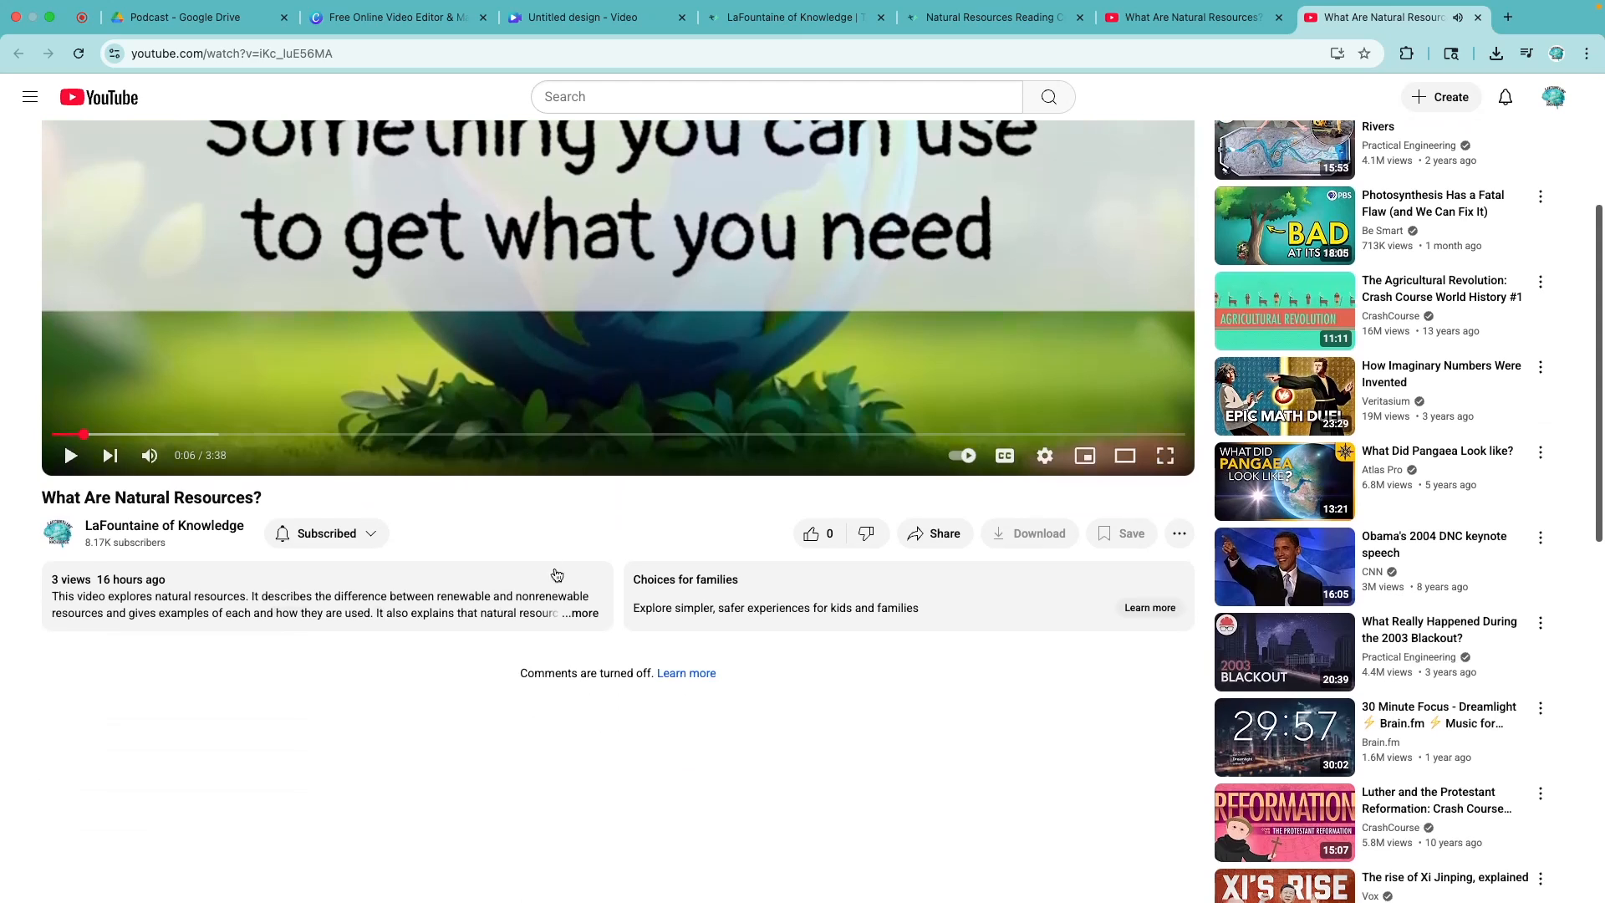
pyautogui.click(585, 612)
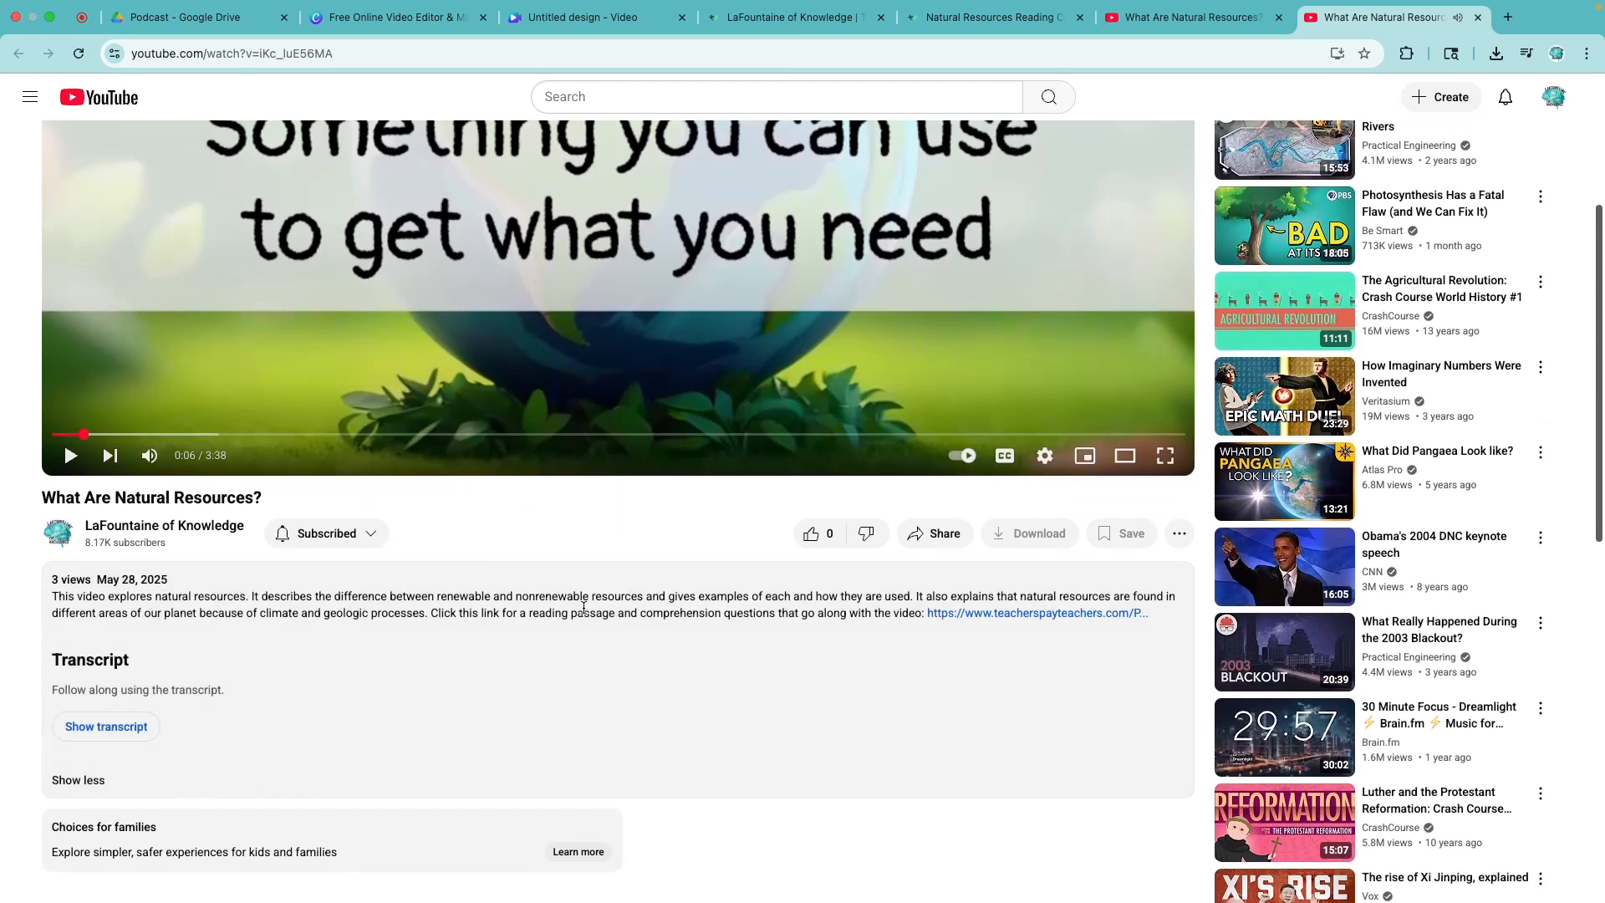
pyautogui.click(1029, 615)
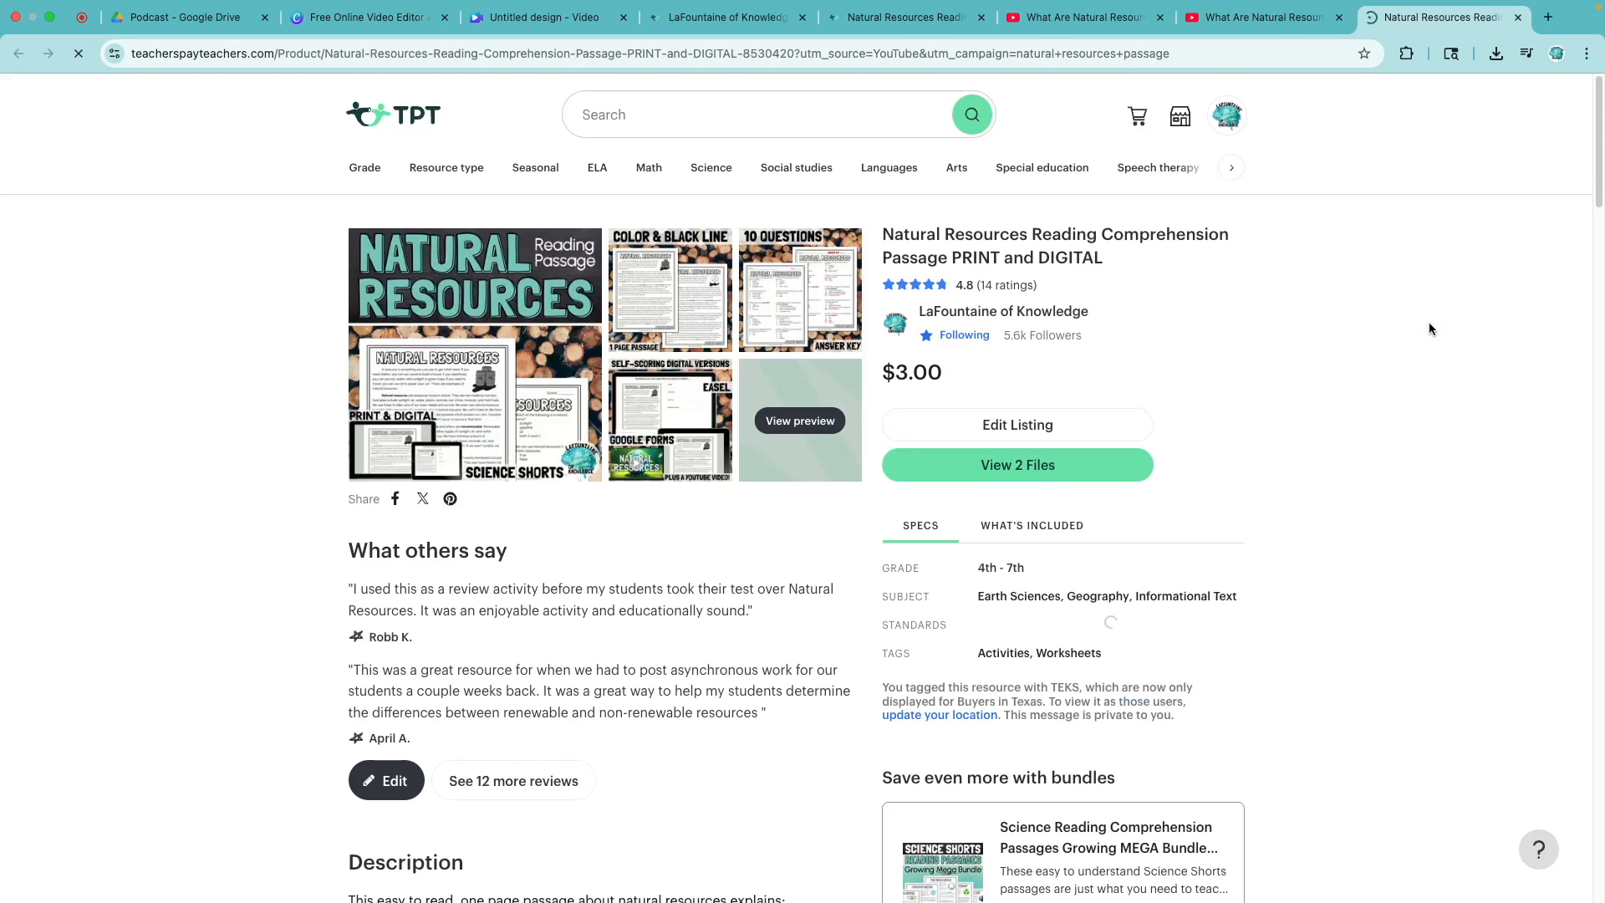